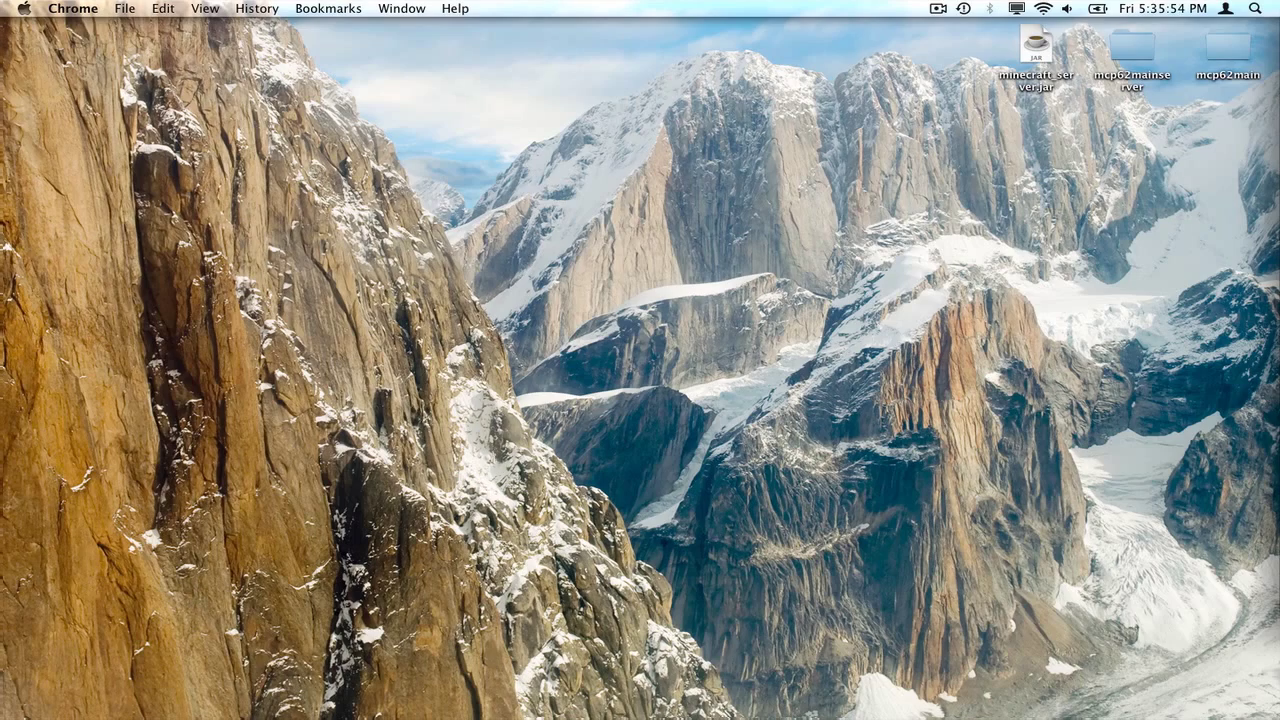
Open a browser window on Google and search for McPatcher.
drag(1279, 104, 323, 68)
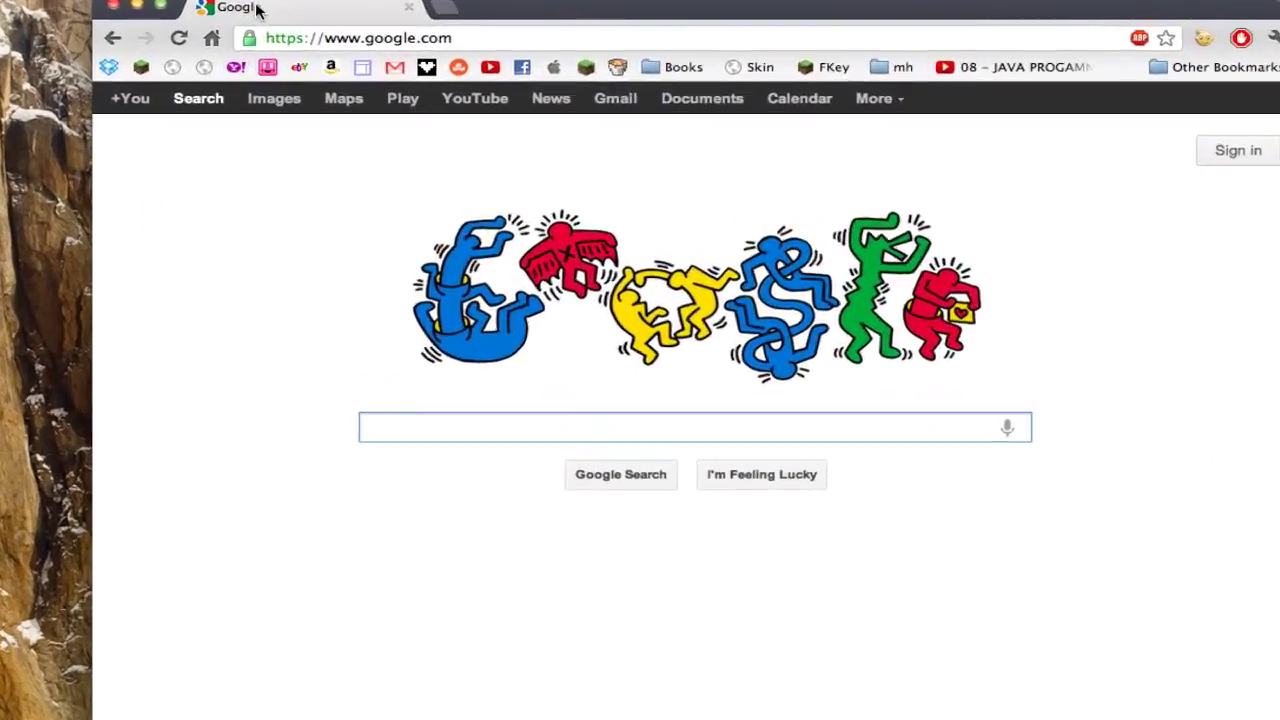
text(McP)
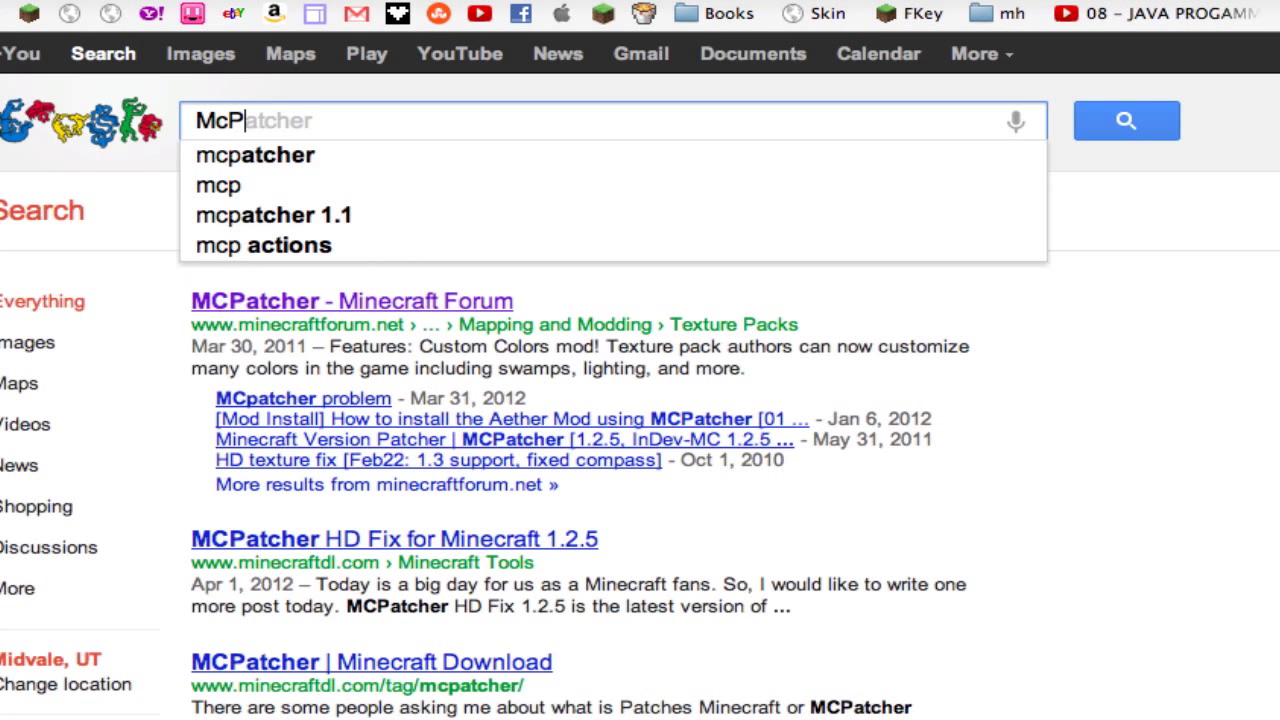
text(atcher)
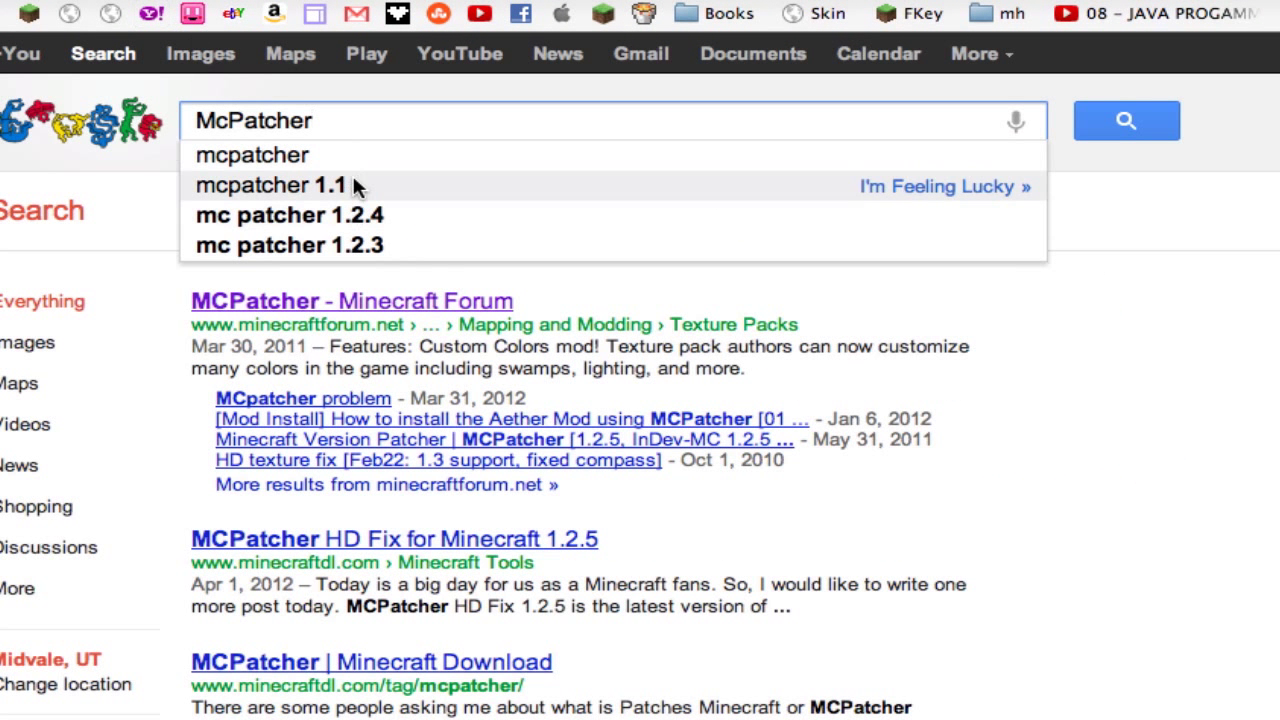
key(Return)
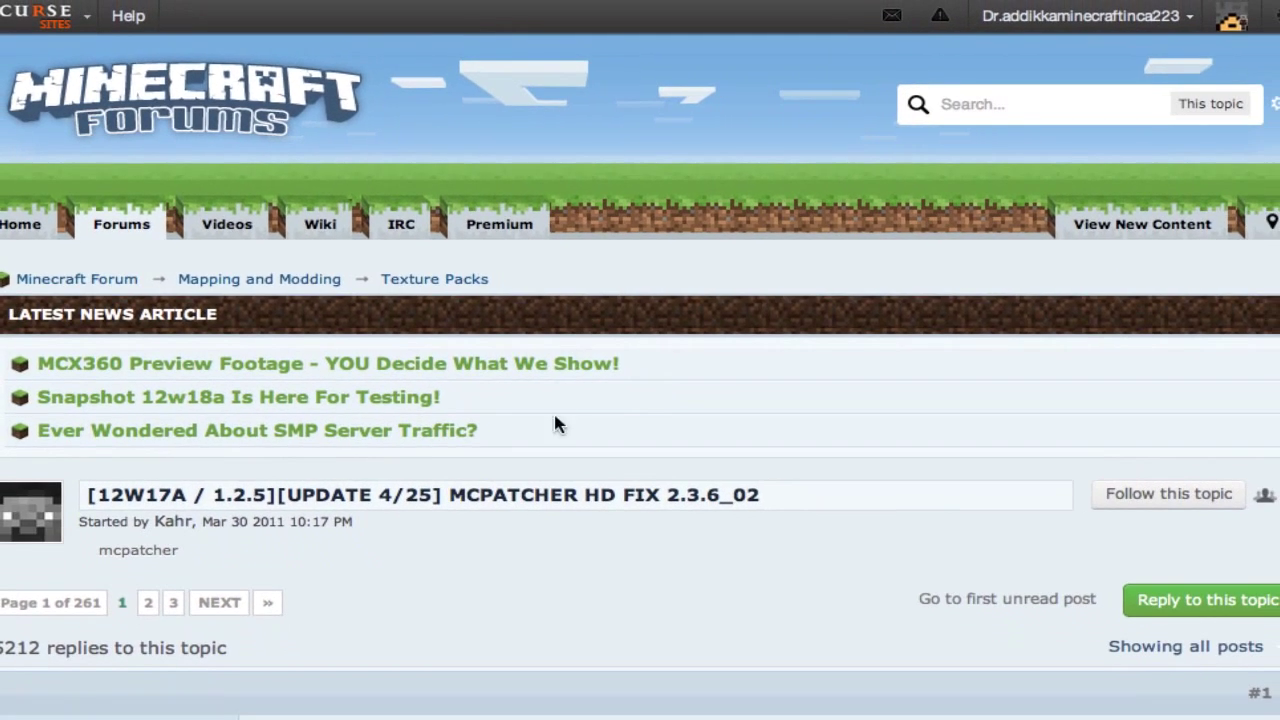
Examine the MCPatcher forum topic down to its download links for all other platforms.
scroll(374, 515, down, 3)
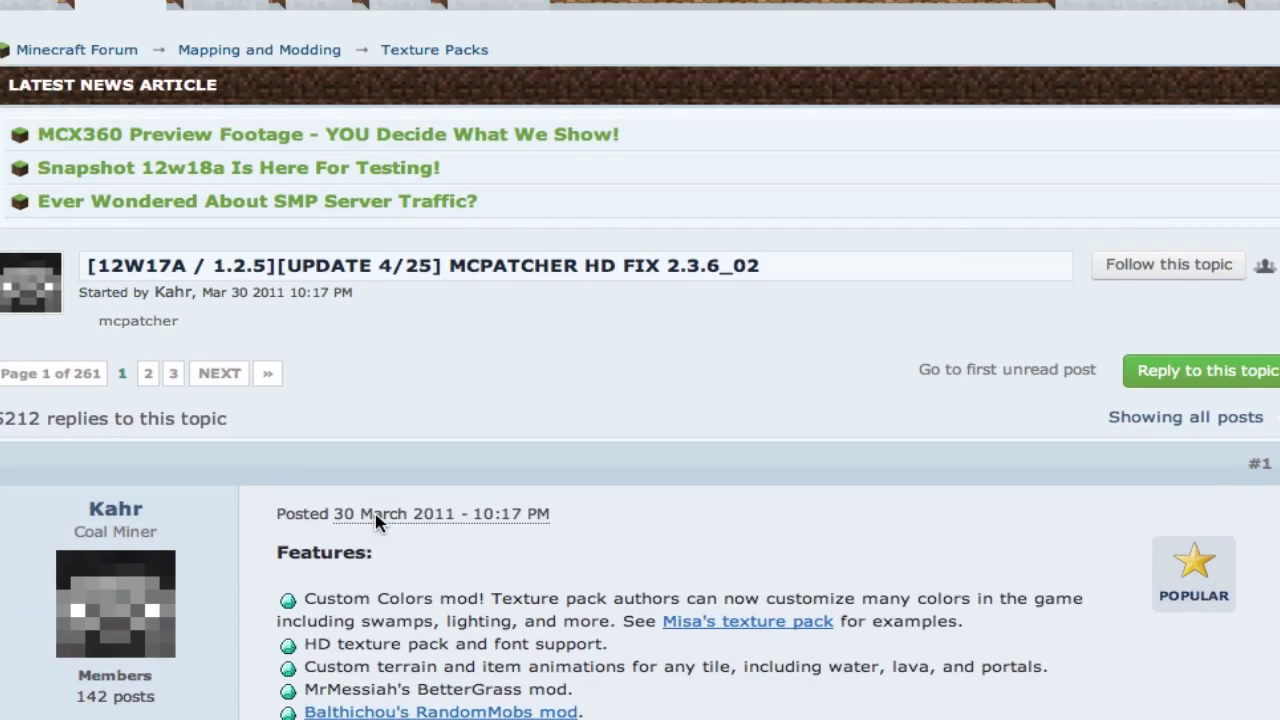
scroll(374, 520, down, 15)
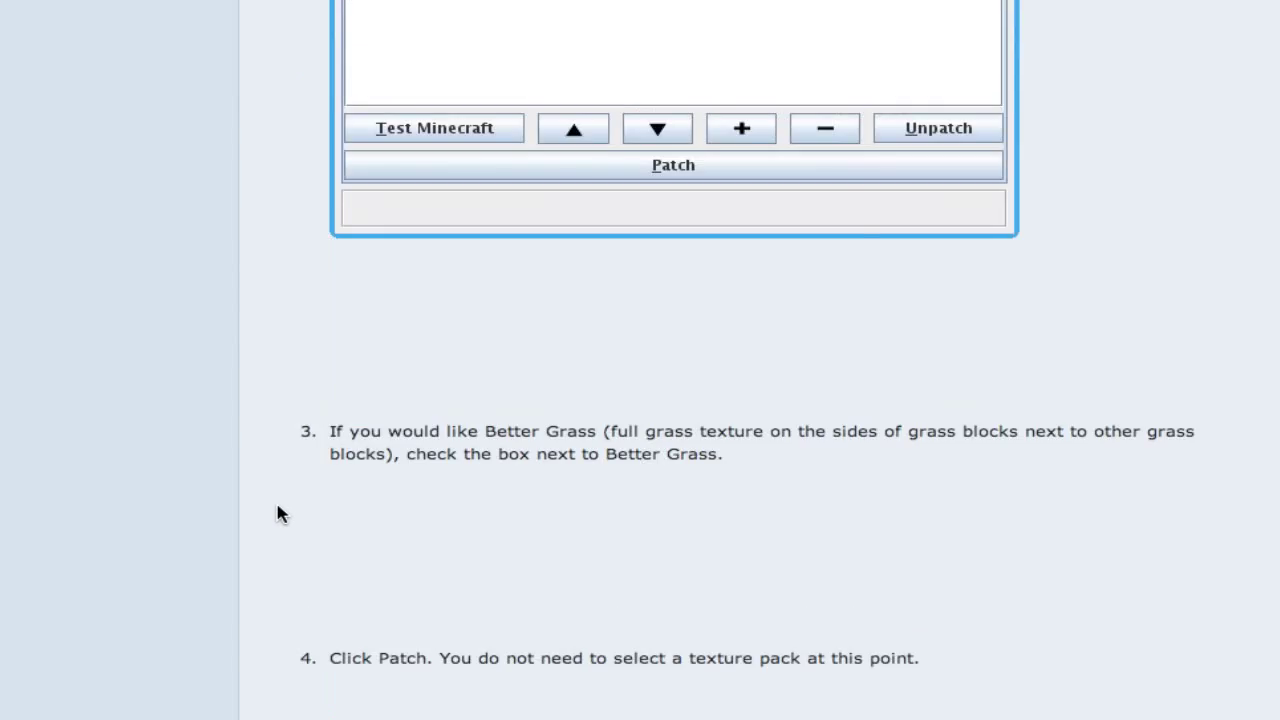
scroll(278, 512, down, 18)
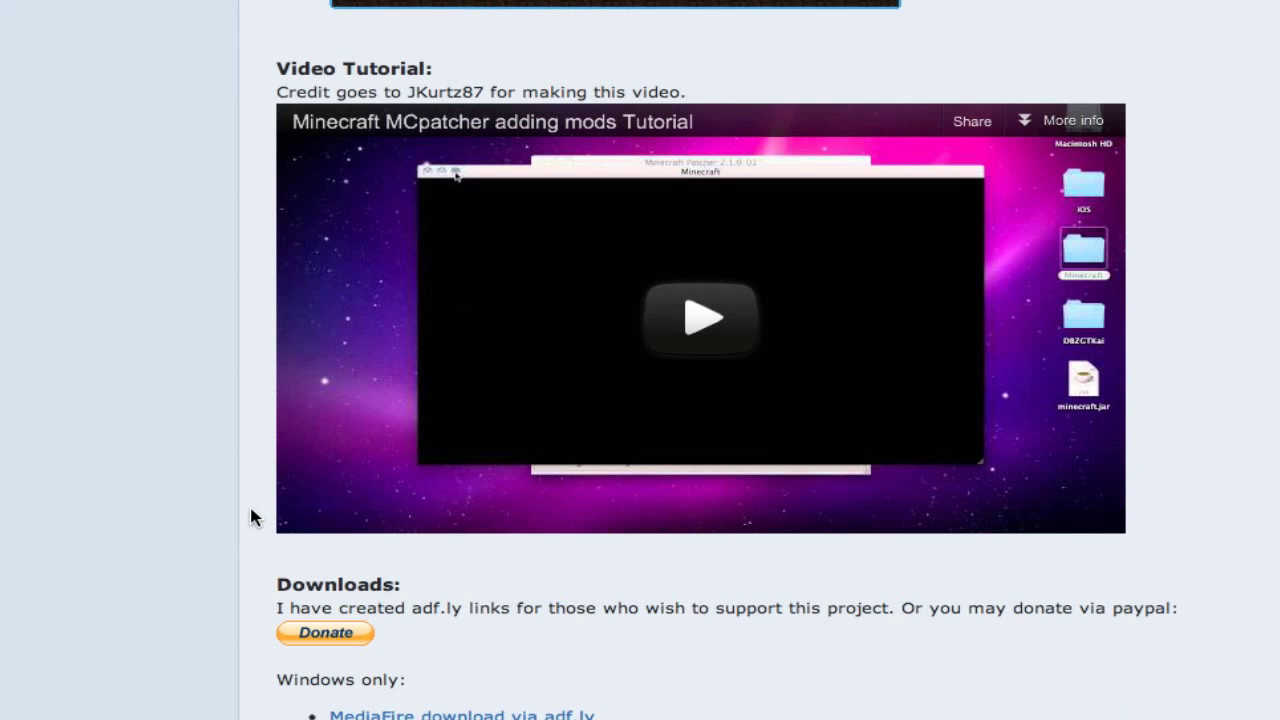
scroll(251, 516, down, 3)
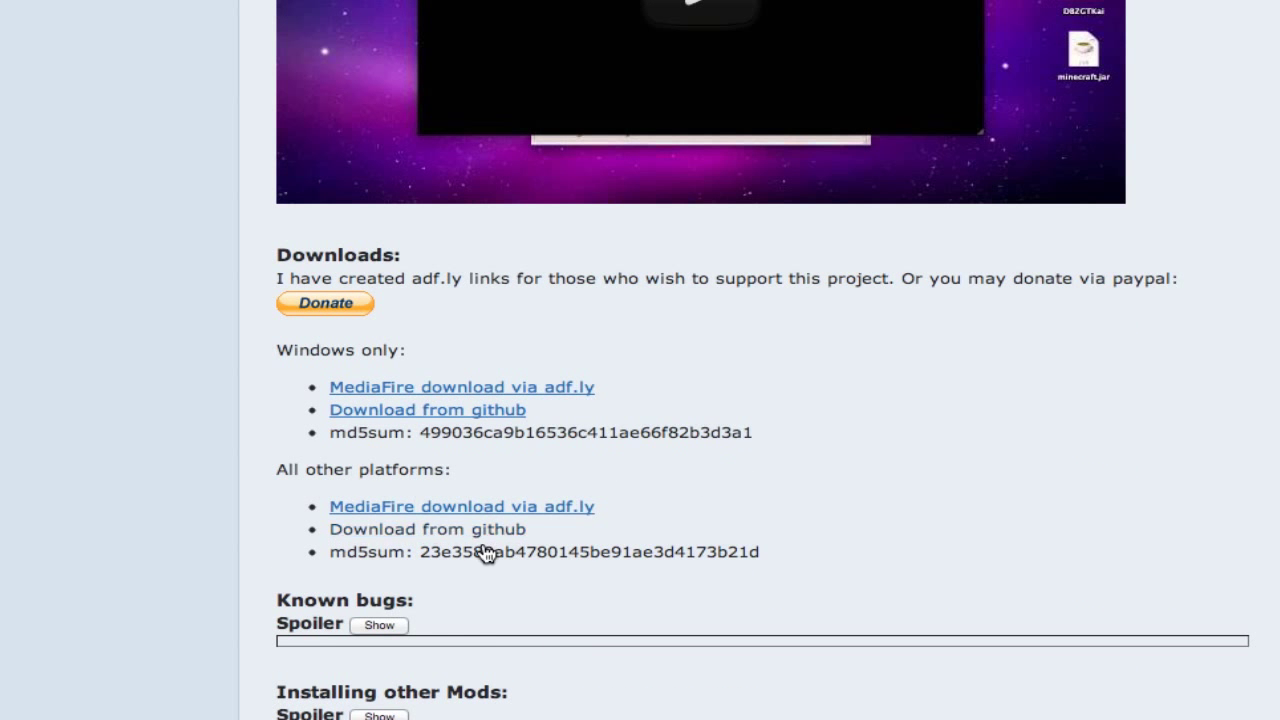
drag(241, 329, 274, 449)
click(281, 463)
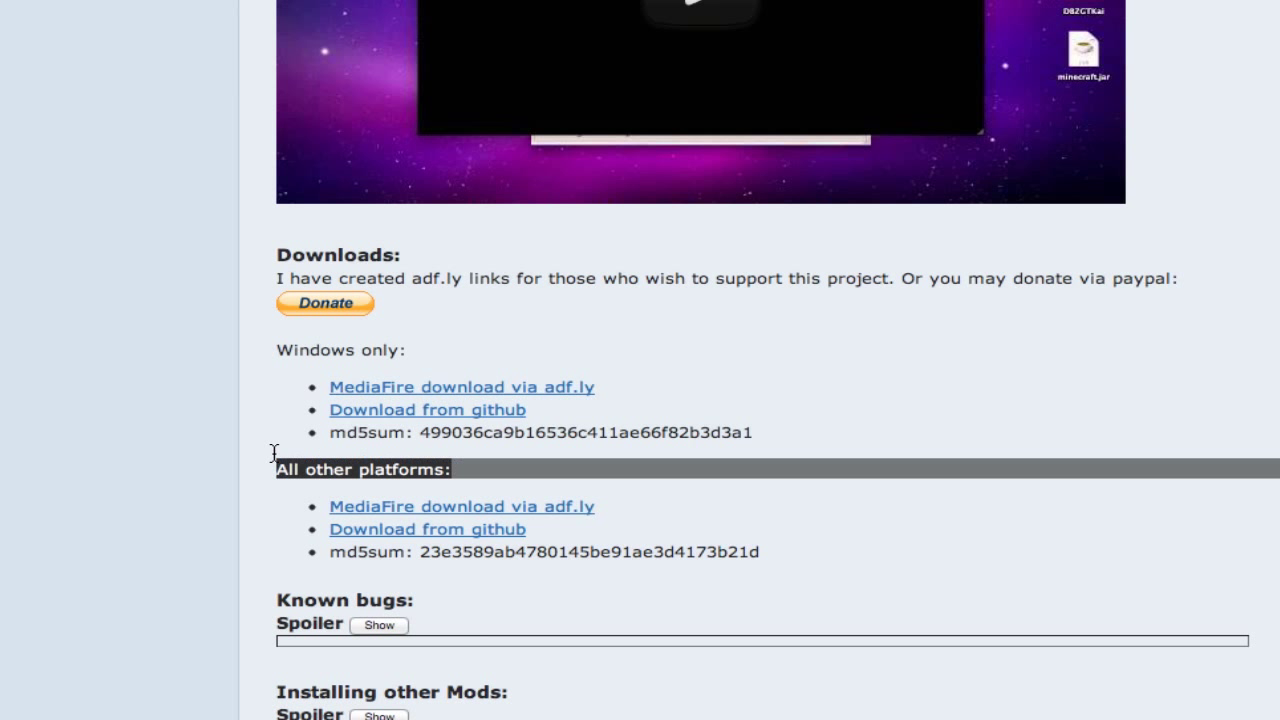
click(257, 520)
triple_click(281, 437)
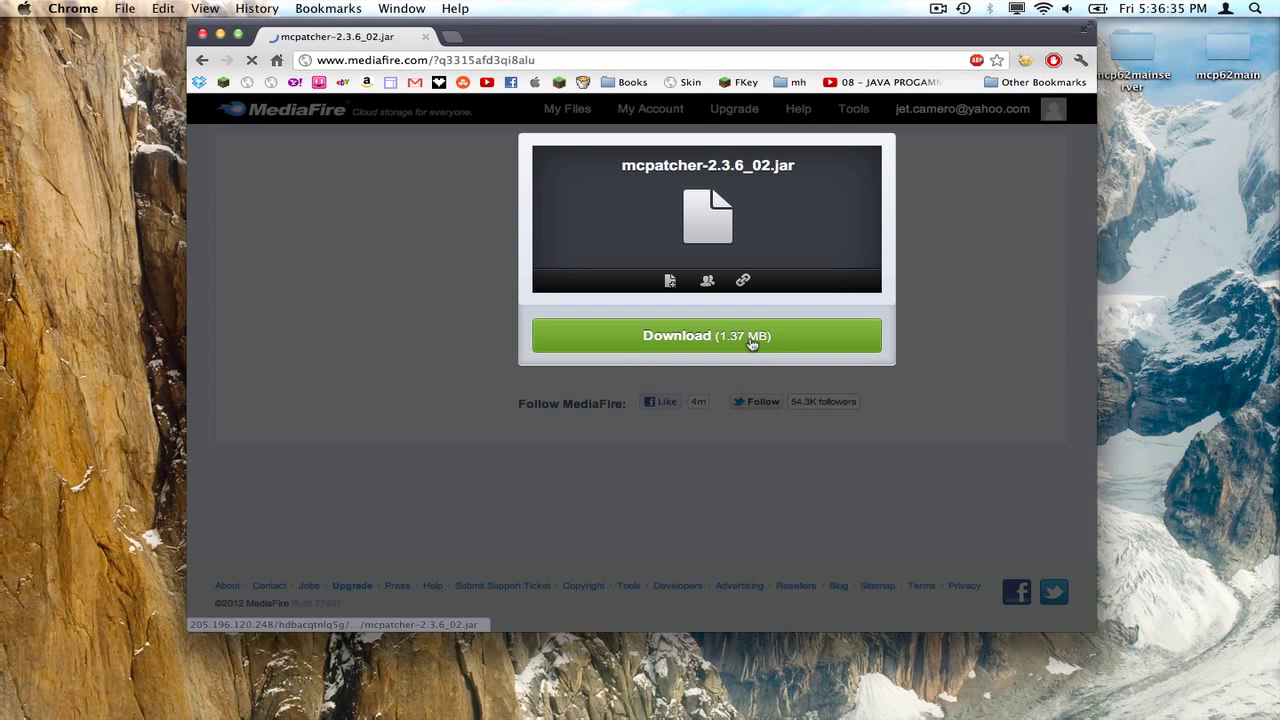
Download mcpatcher-2.3.6_02.jar from MediaFire, keeping the file, and place it on the desktop.
click(755, 338)
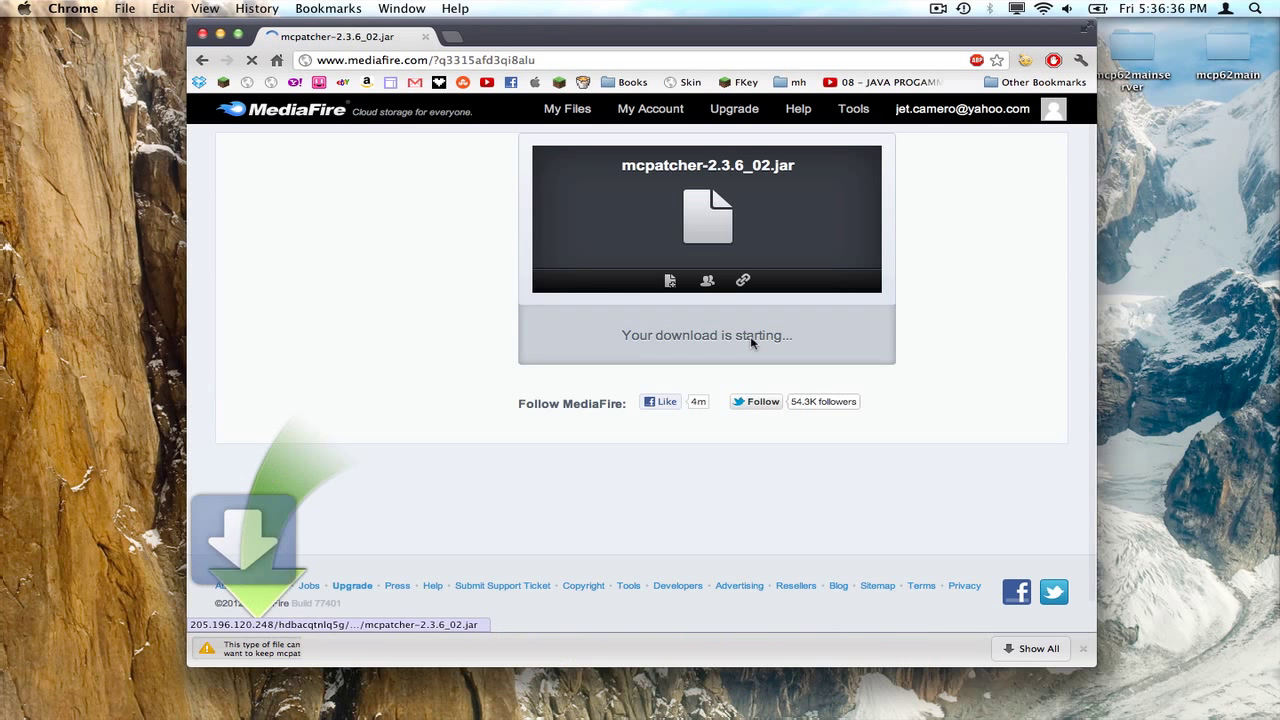
click(503, 648)
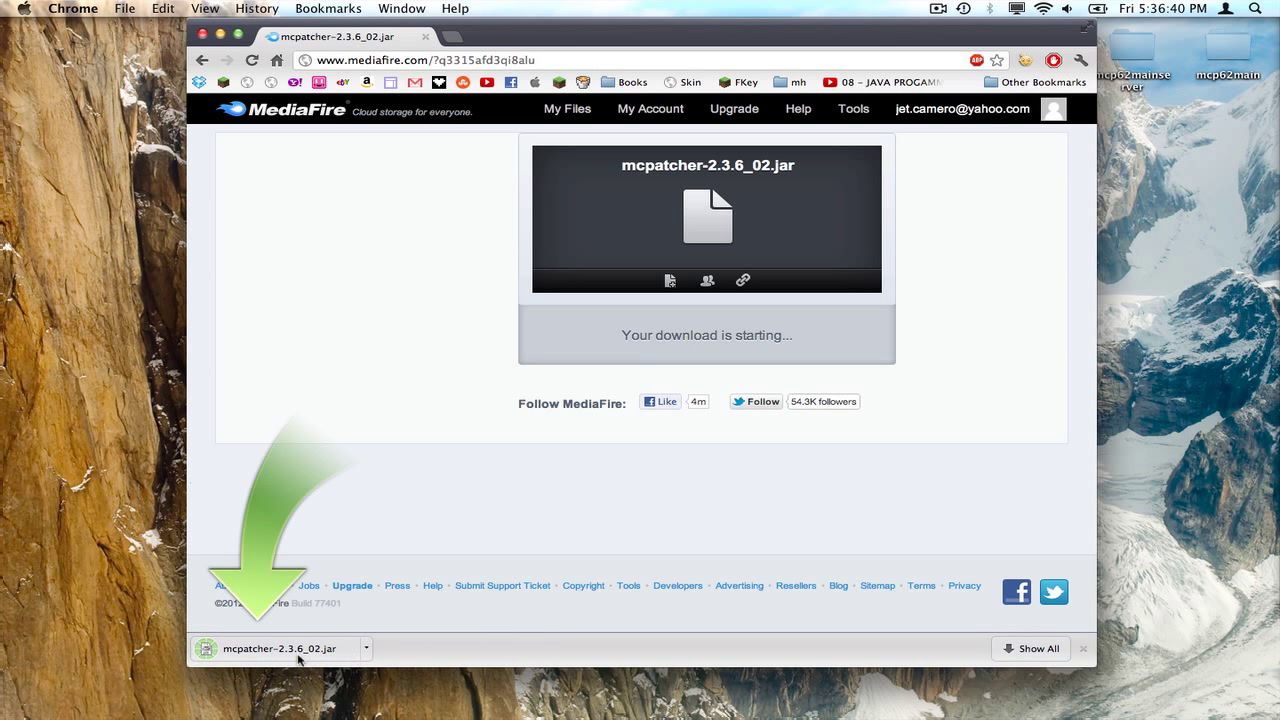
drag(300, 656, 1130, 125)
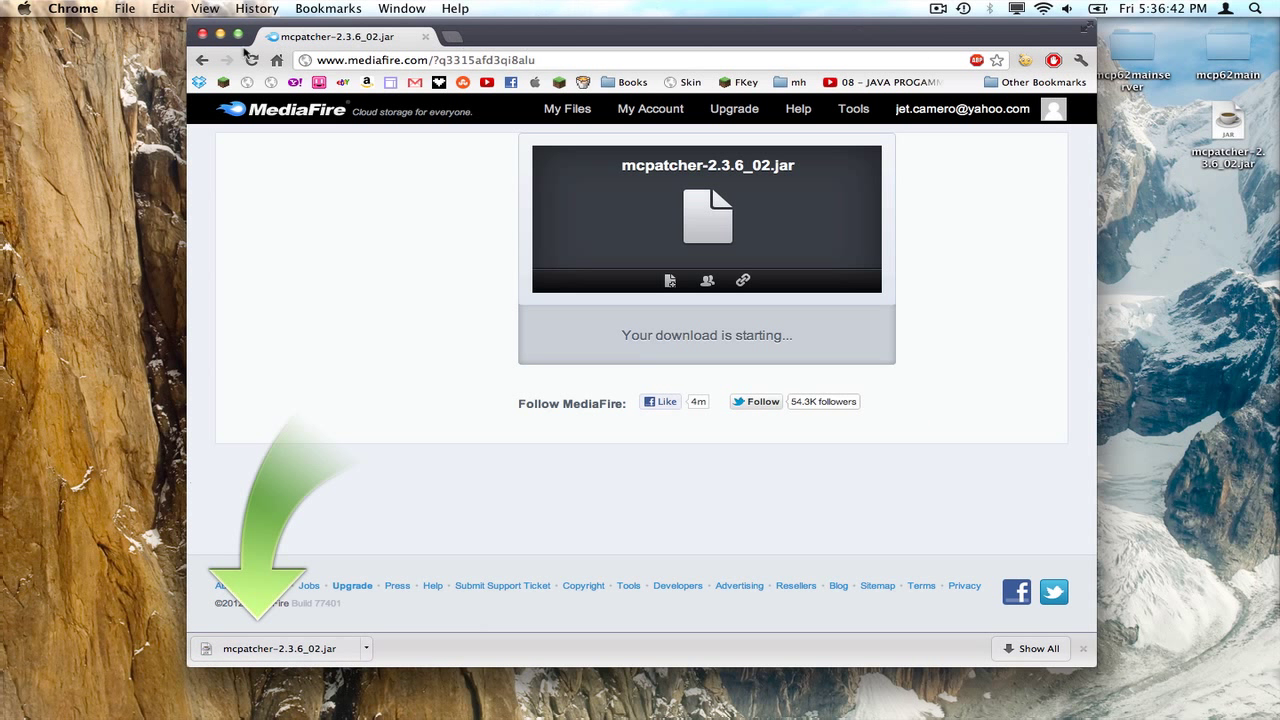
Close the browser window and launch MCPatcher from the downloaded JAR file on the desktop.
key(super+w)
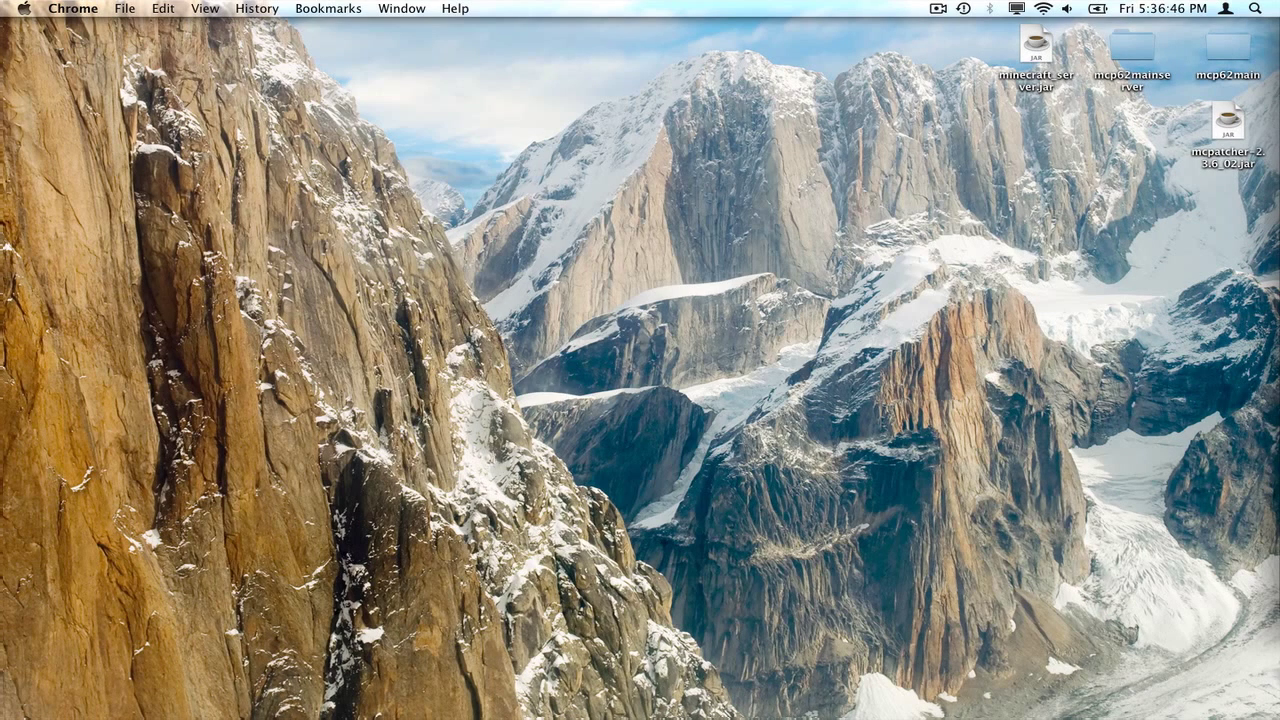
click(835, 284)
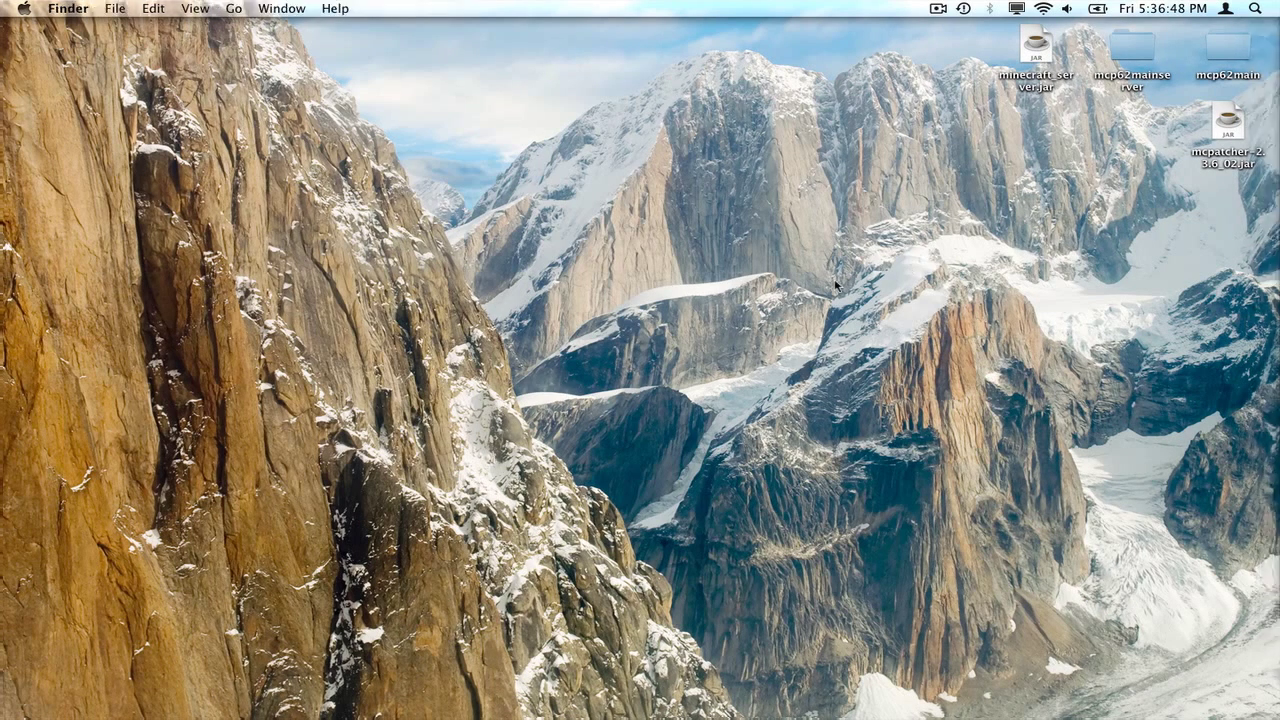
click(1221, 123)
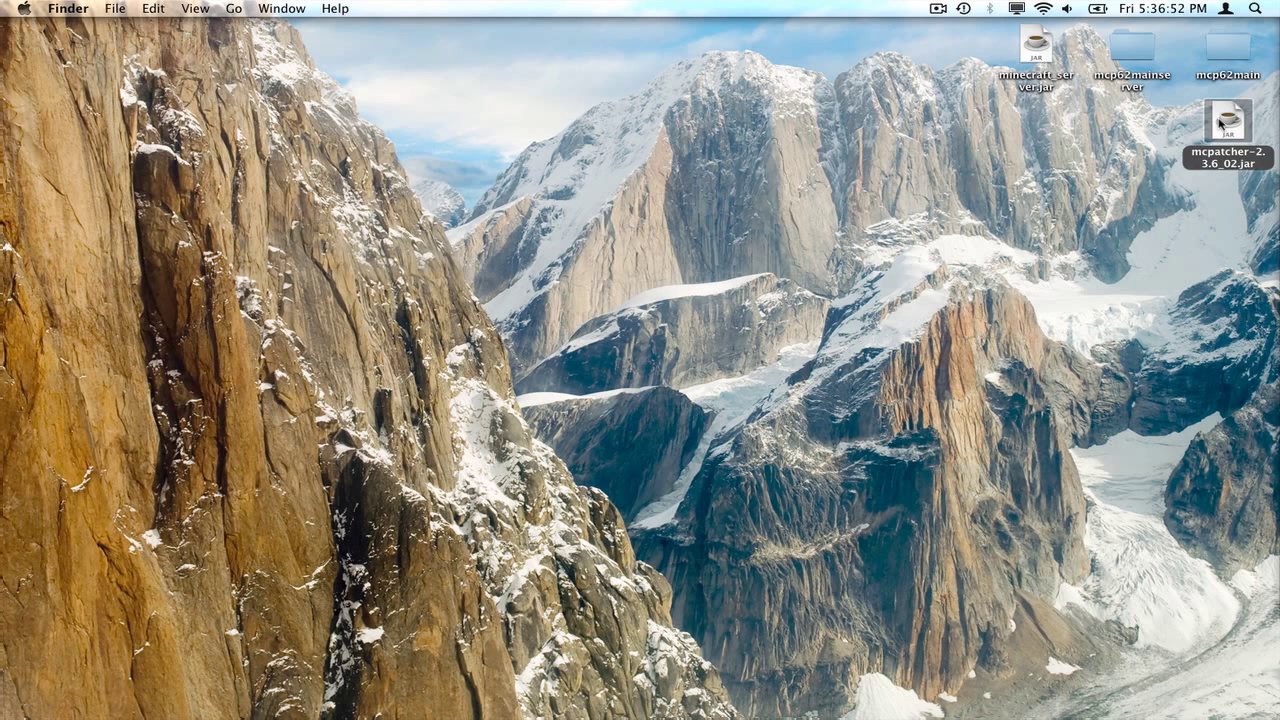
click(829, 277)
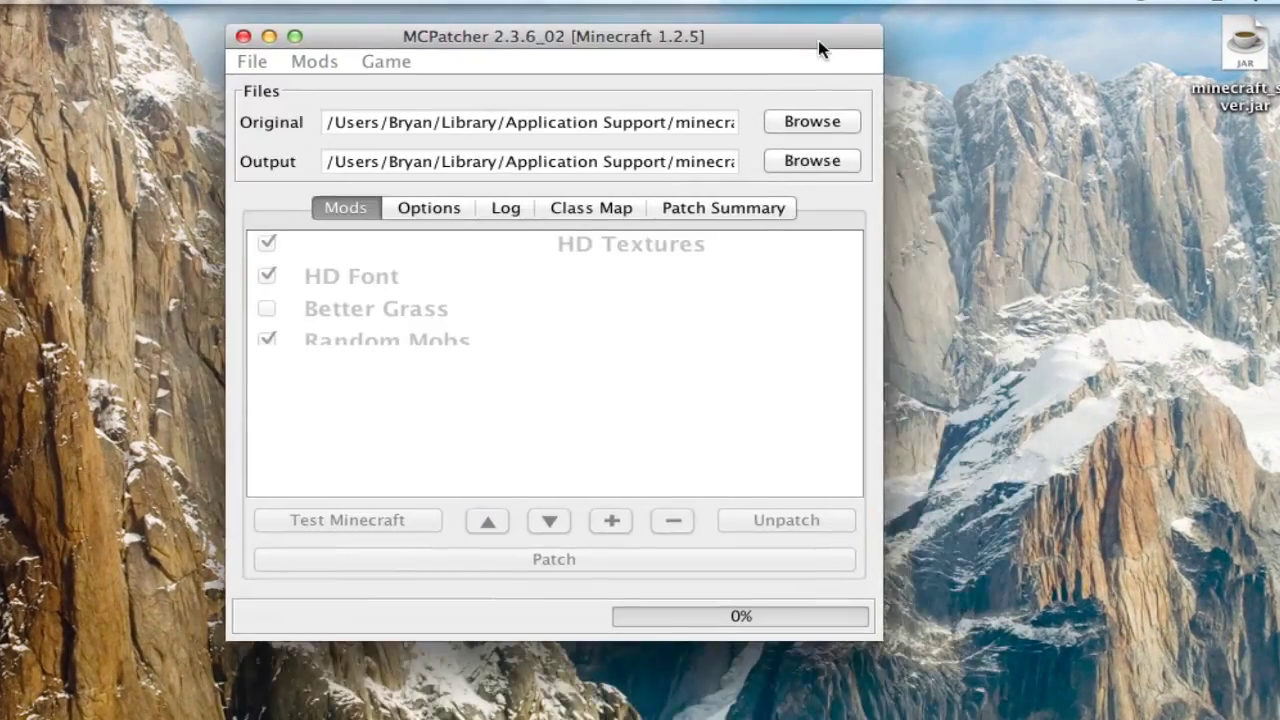
drag(818, 48, 803, 41)
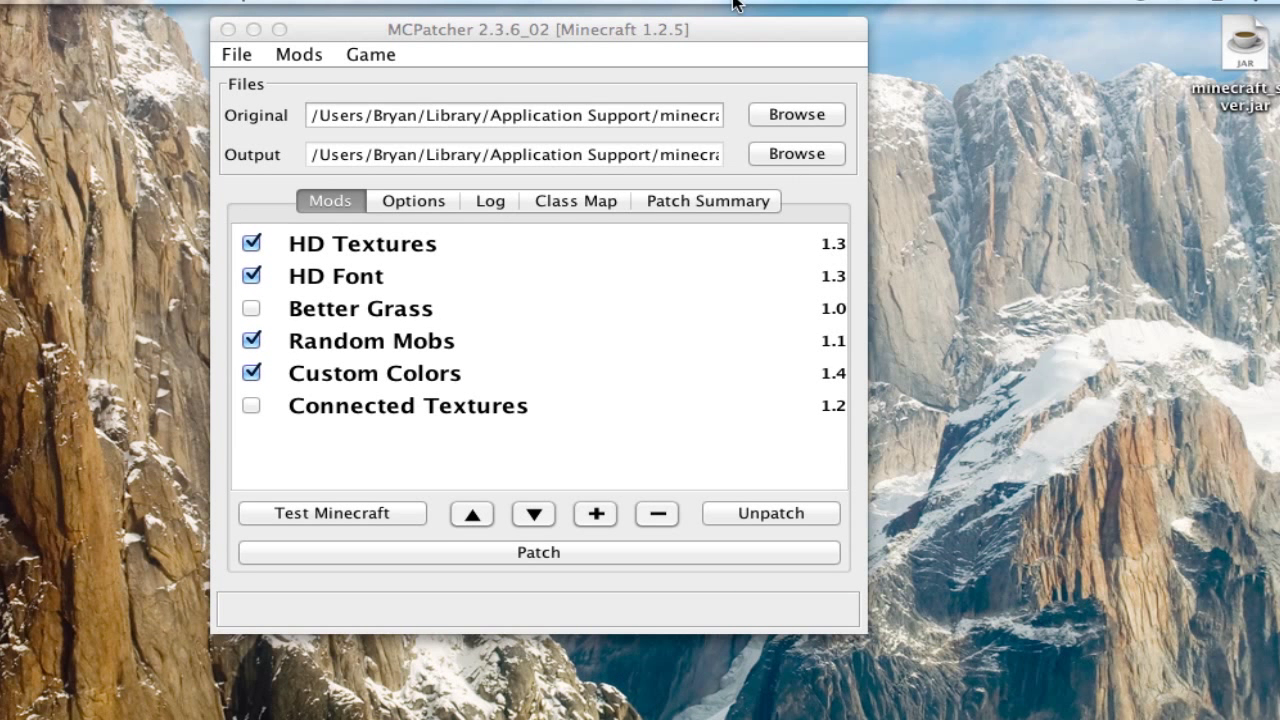
drag(683, 40, 673, 28)
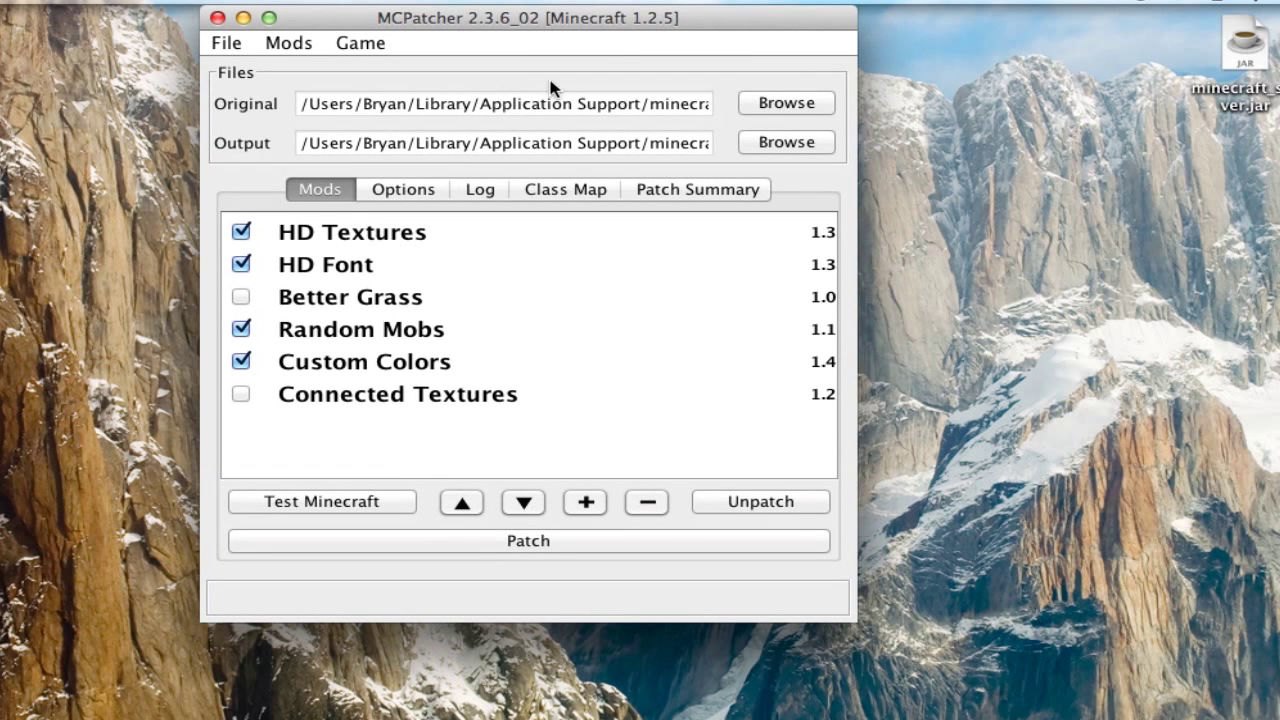
Disable the HD Textures, HD Font, Random Mobs and Custom Colors mods in the patch list.
click(240, 234)
click(243, 285)
click(240, 232)
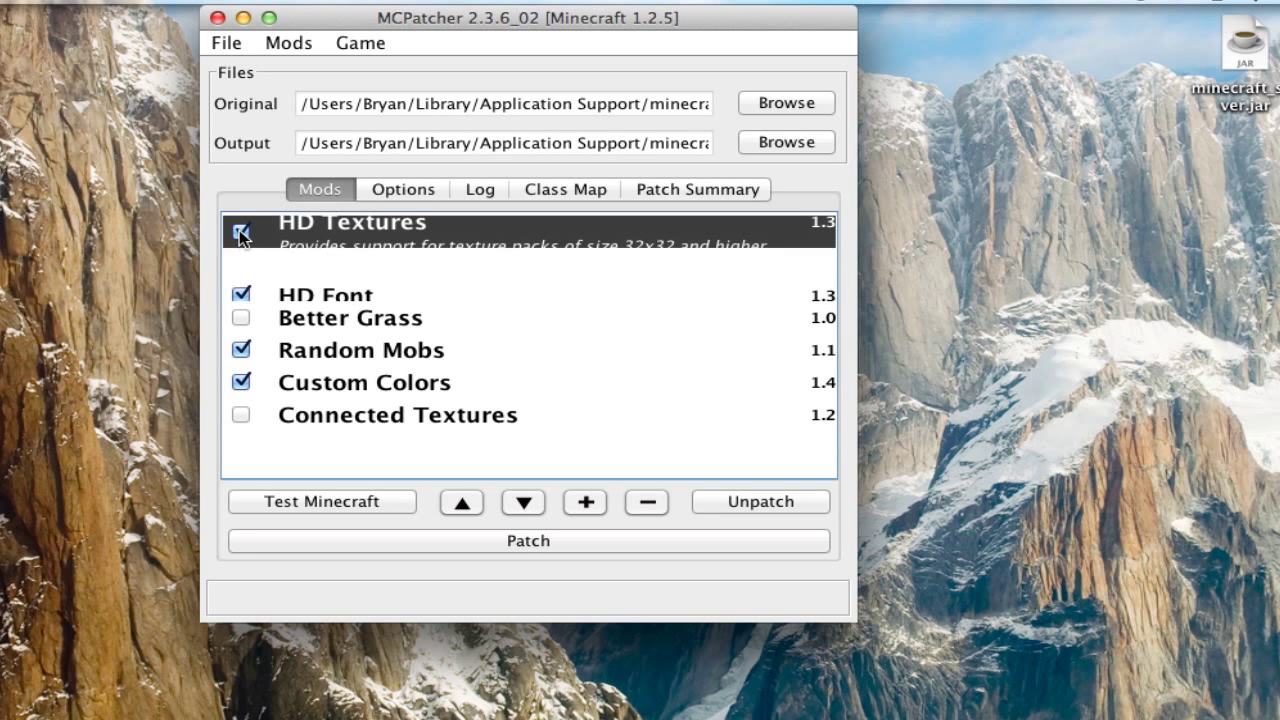
click(240, 284)
click(241, 349)
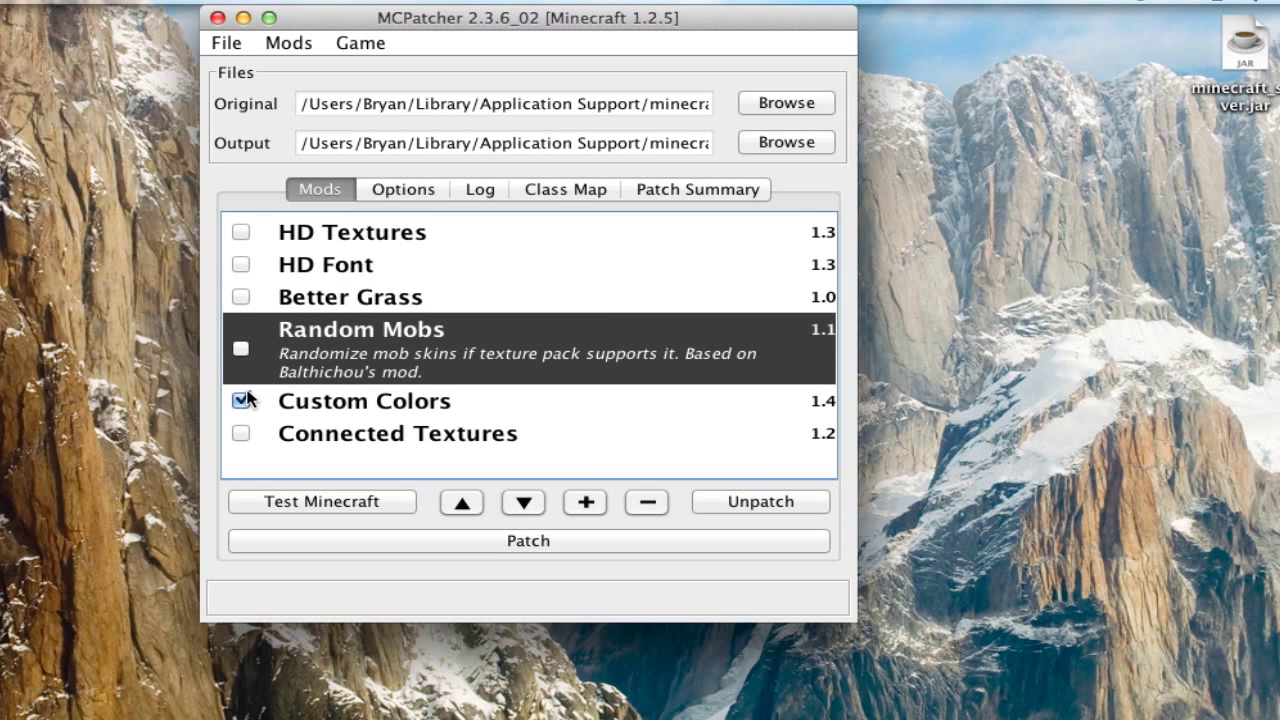
click(244, 396)
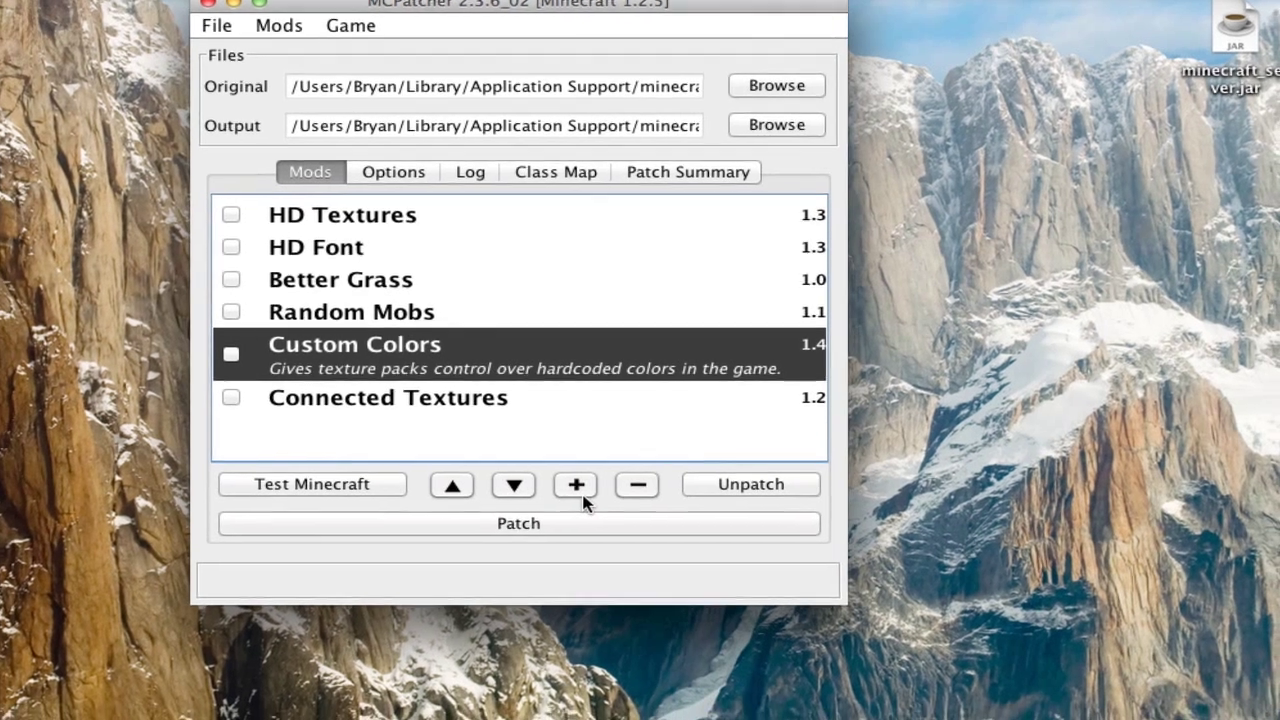
Start adding a mod zip file and browse from the home folder through Documents and MinecraftandShtuff to the mods folder.
click(586, 501)
click(617, 319)
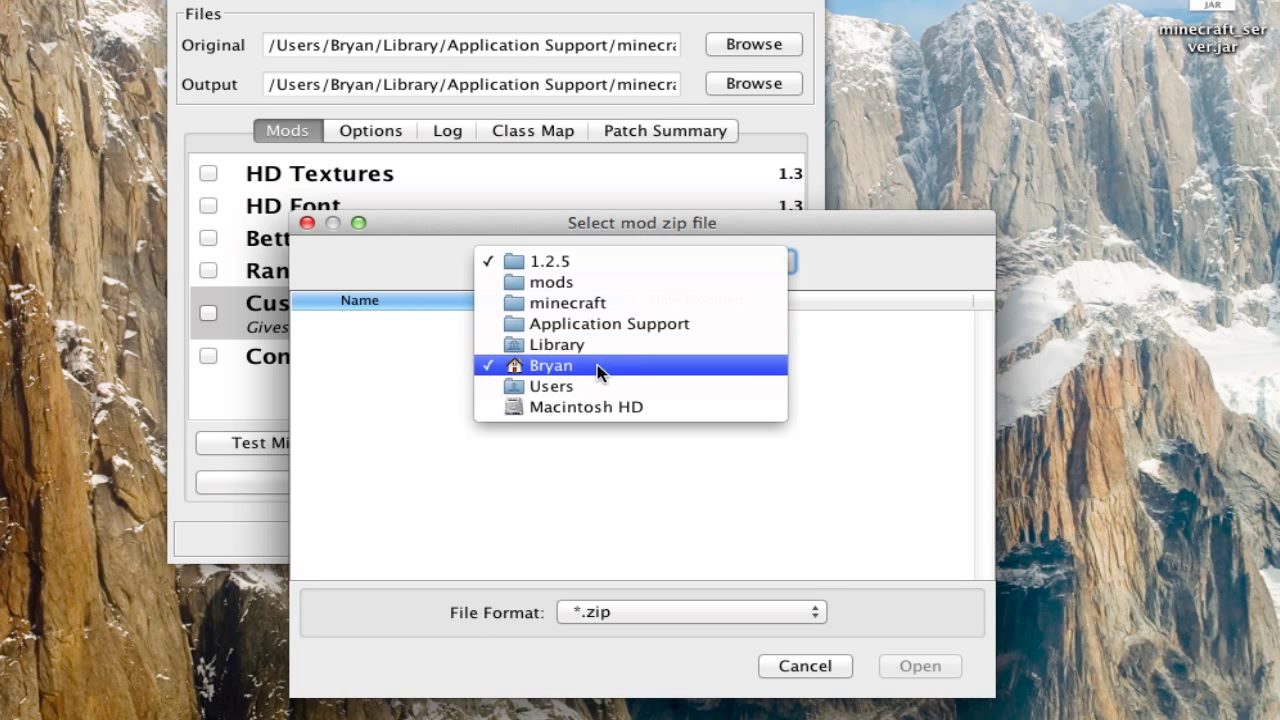
click(600, 366)
scroll(440, 480, down, 5)
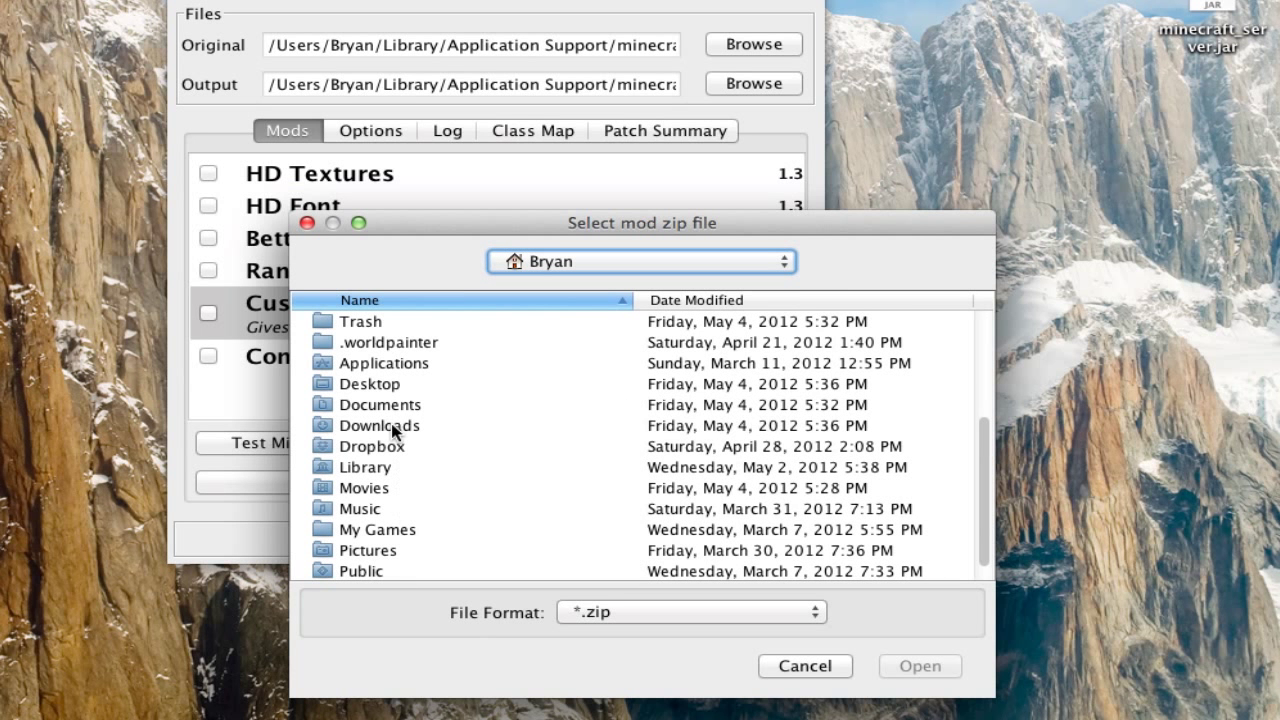
click(392, 425)
double_click(395, 406)
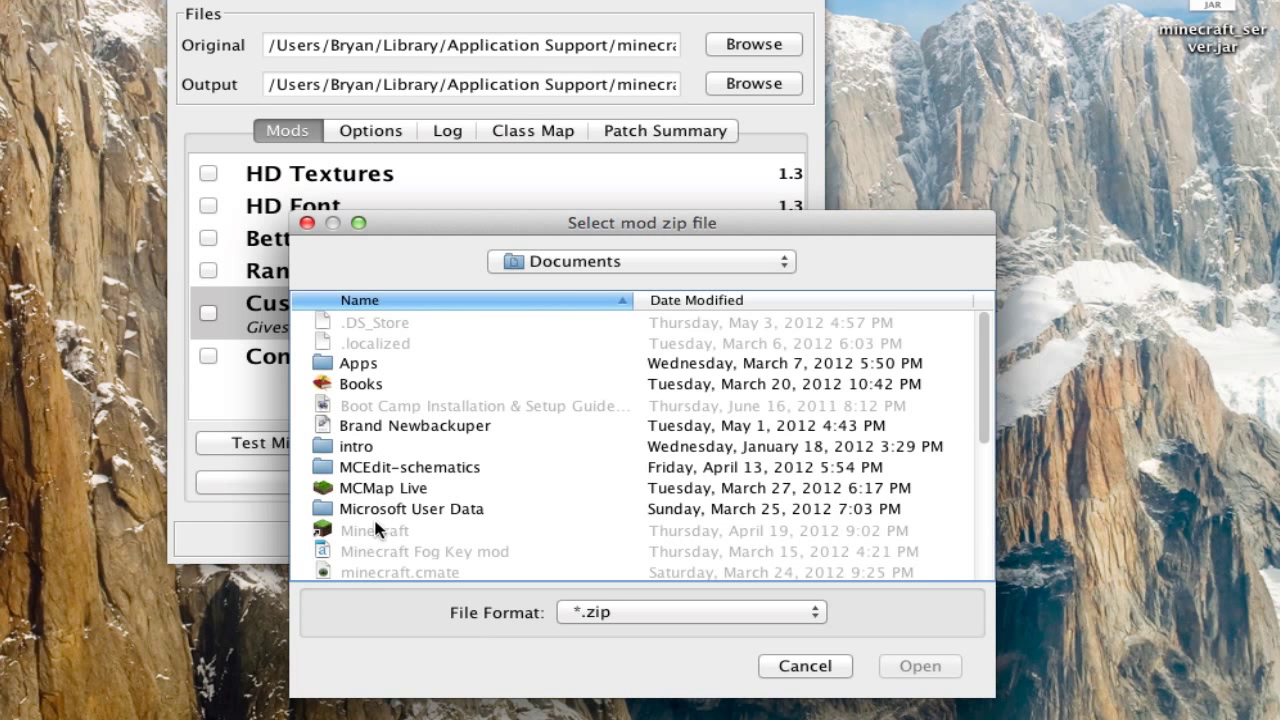
scroll(375, 528, down, 5)
double_click(409, 468)
scroll(440, 470, down, 4)
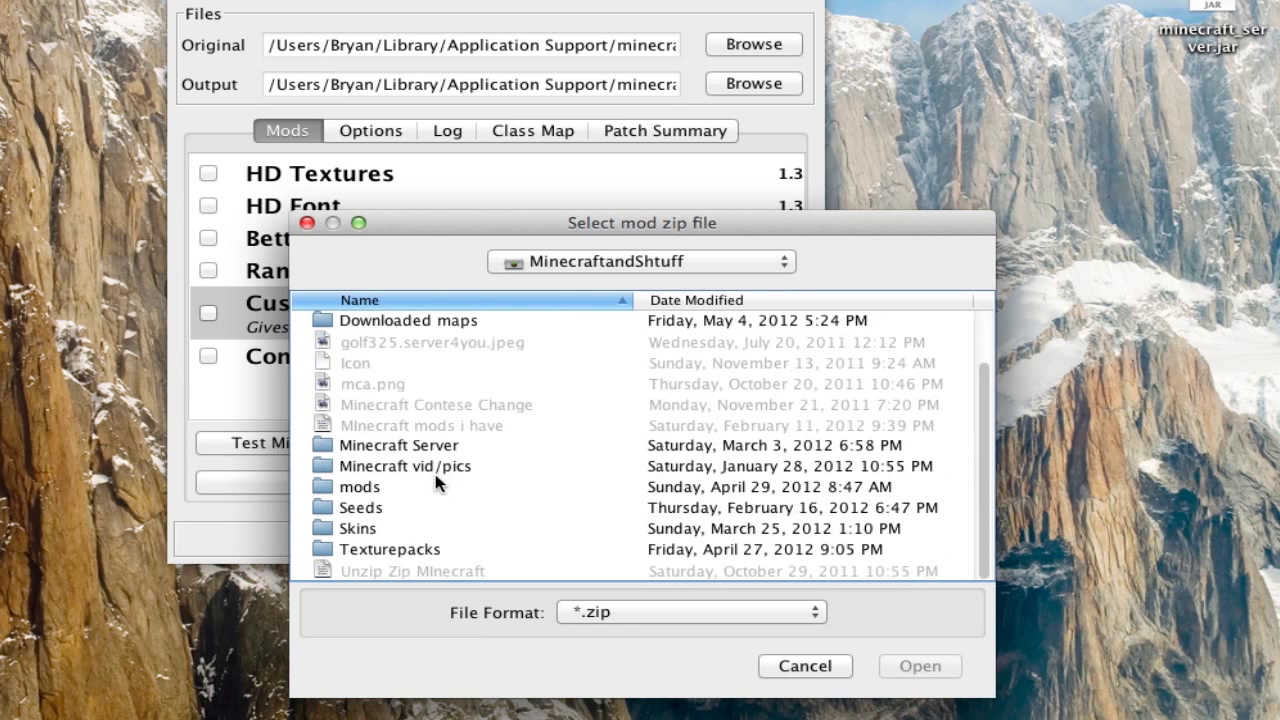
double_click(417, 487)
Look through the mod zip files available in the mods folder.
scroll(500, 480, down, 5)
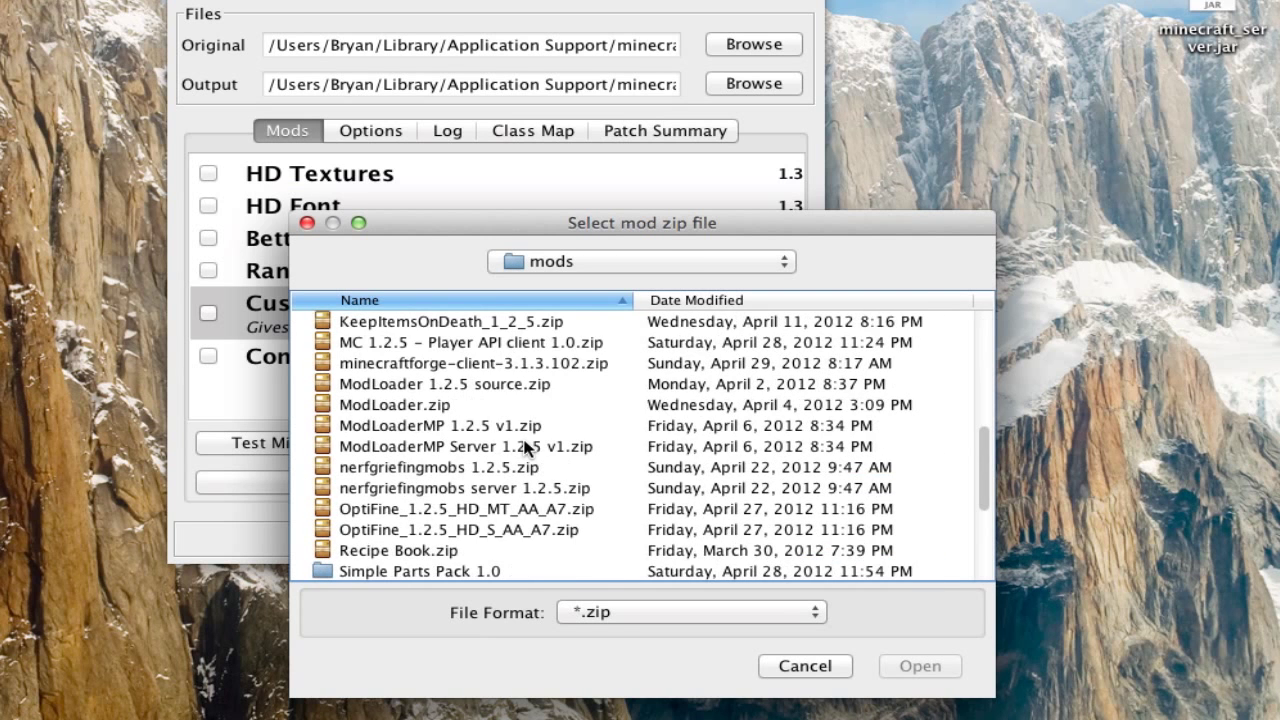
scroll(527, 448, up, 5)
scroll(520, 432, down, 6)
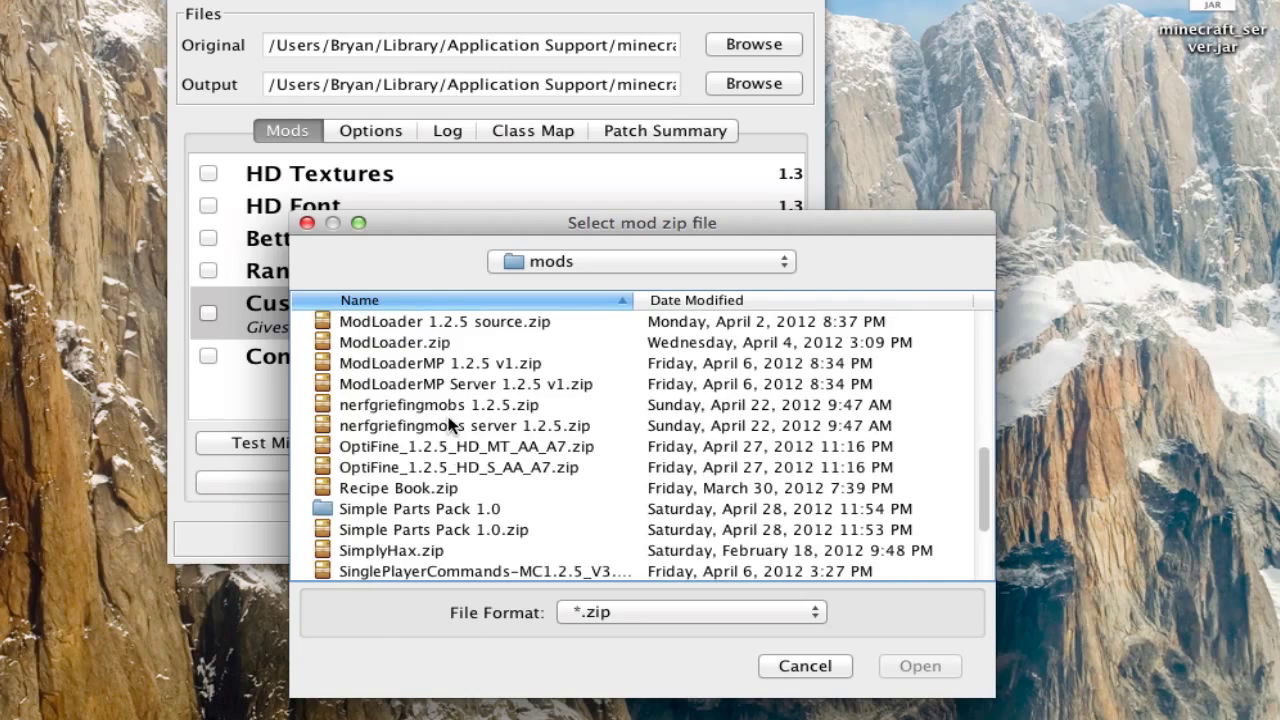
scroll(450, 425, up, 3)
scroll(490, 423, up, 3)
scroll(434, 443, down, 10)
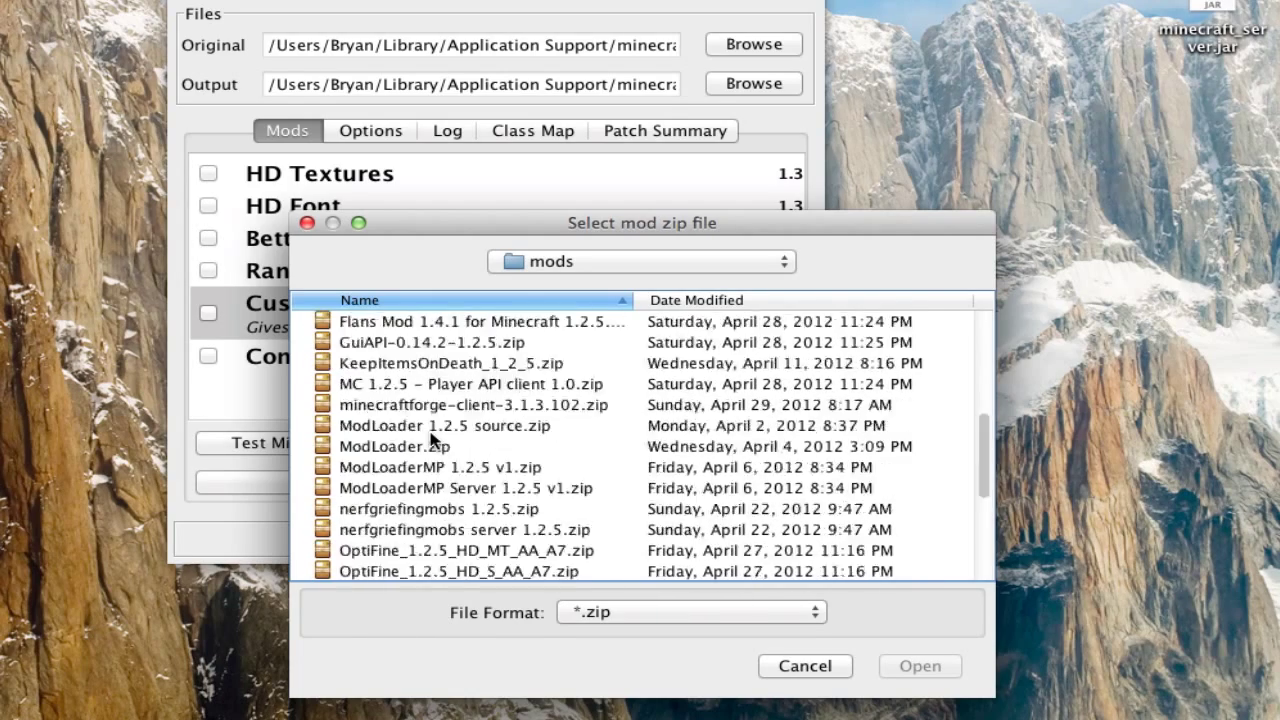
scroll(432, 440, up, 3)
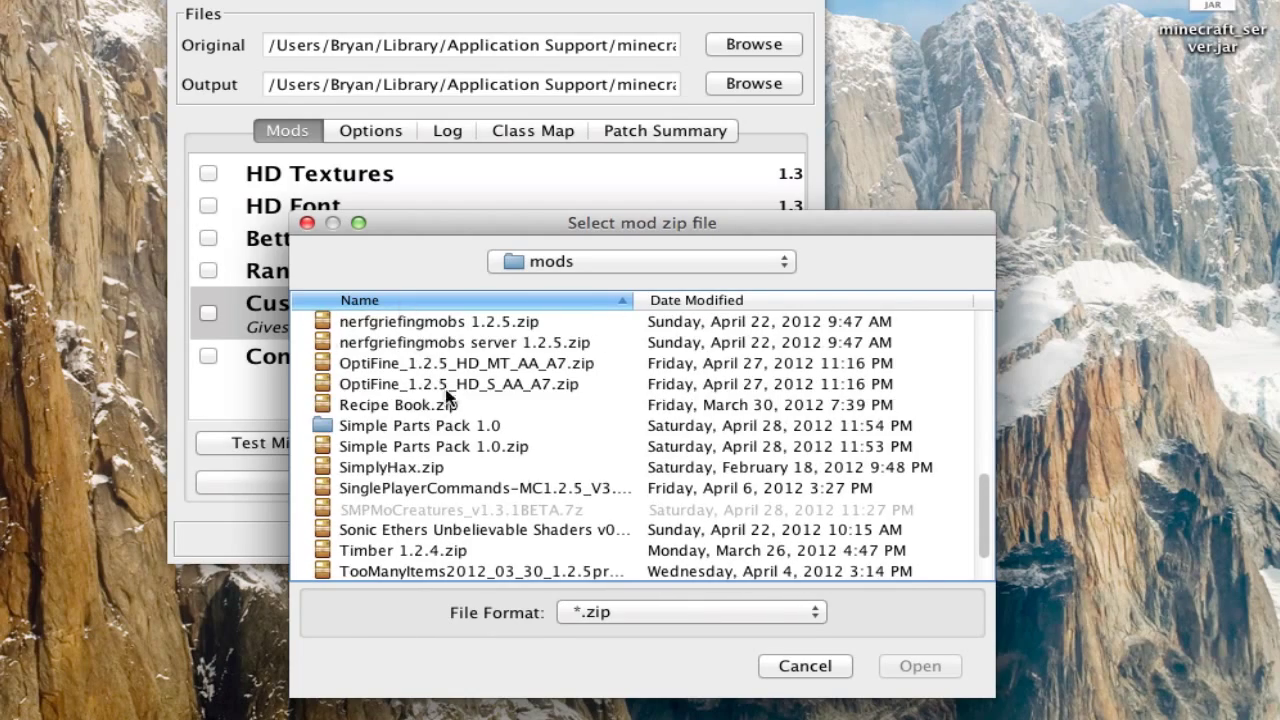
scroll(458, 408, up, 2)
scroll(462, 414, up, 2)
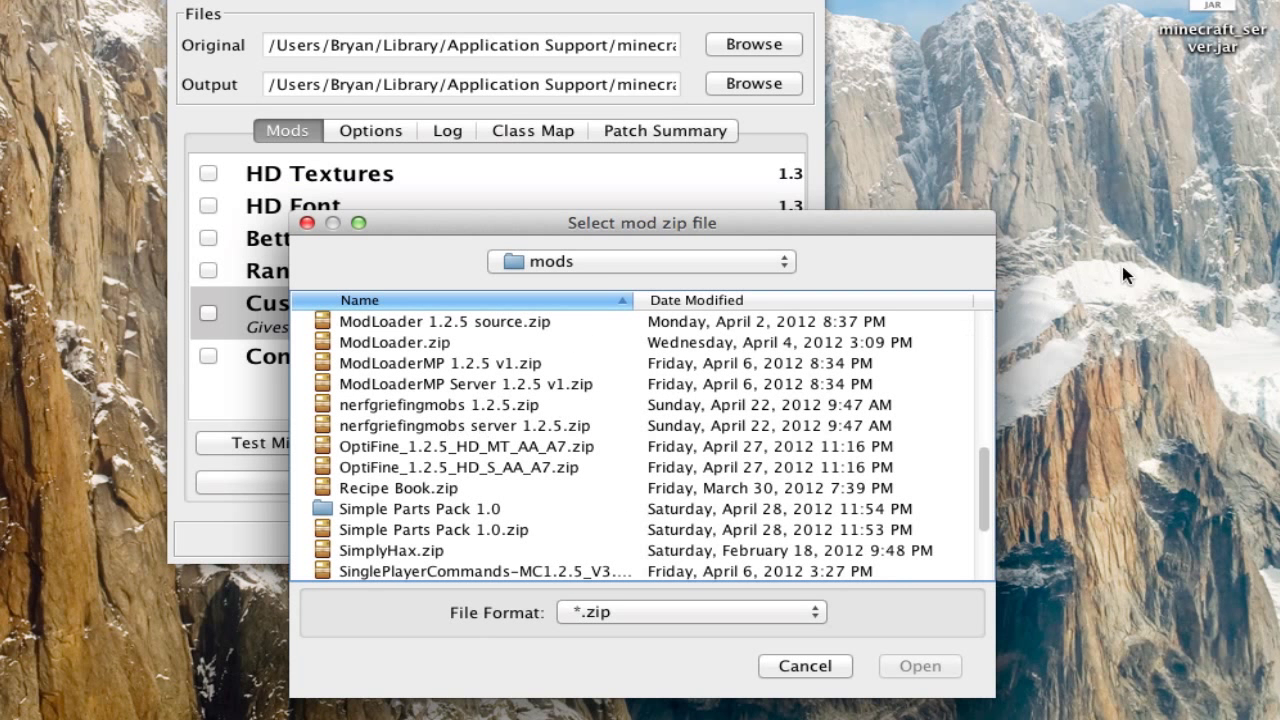
click(1231, 208)
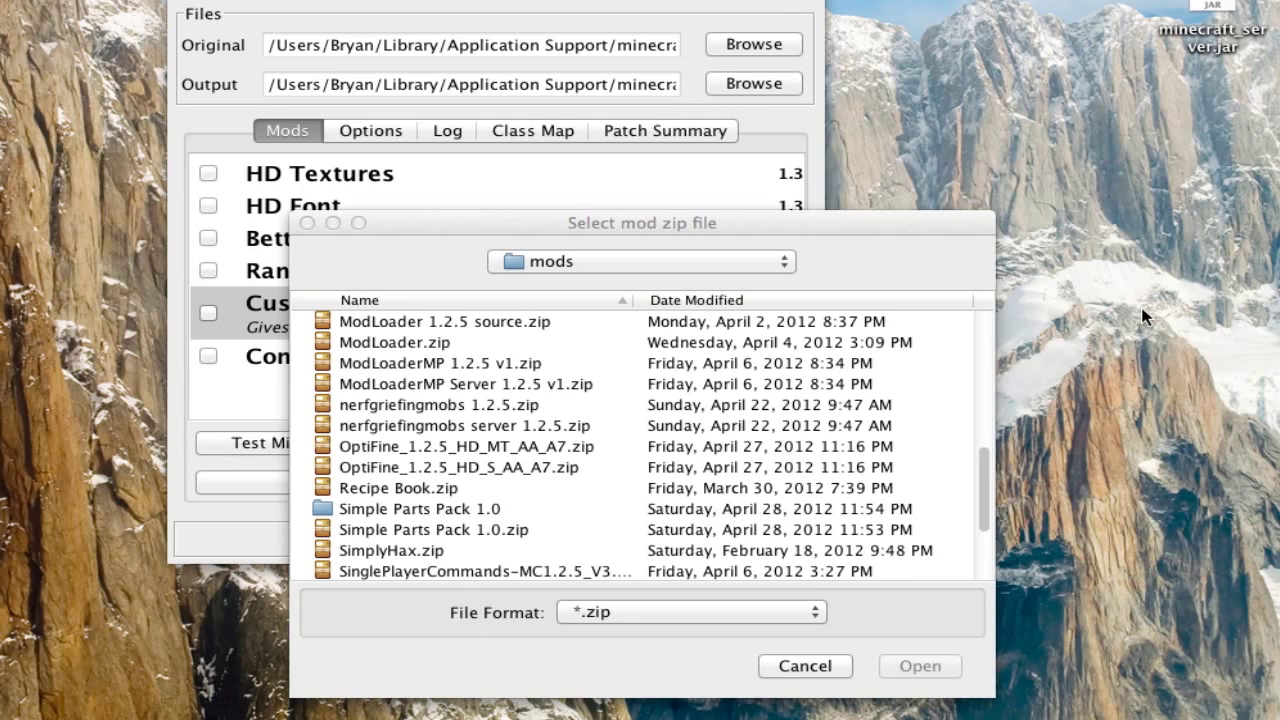
key(super+n)
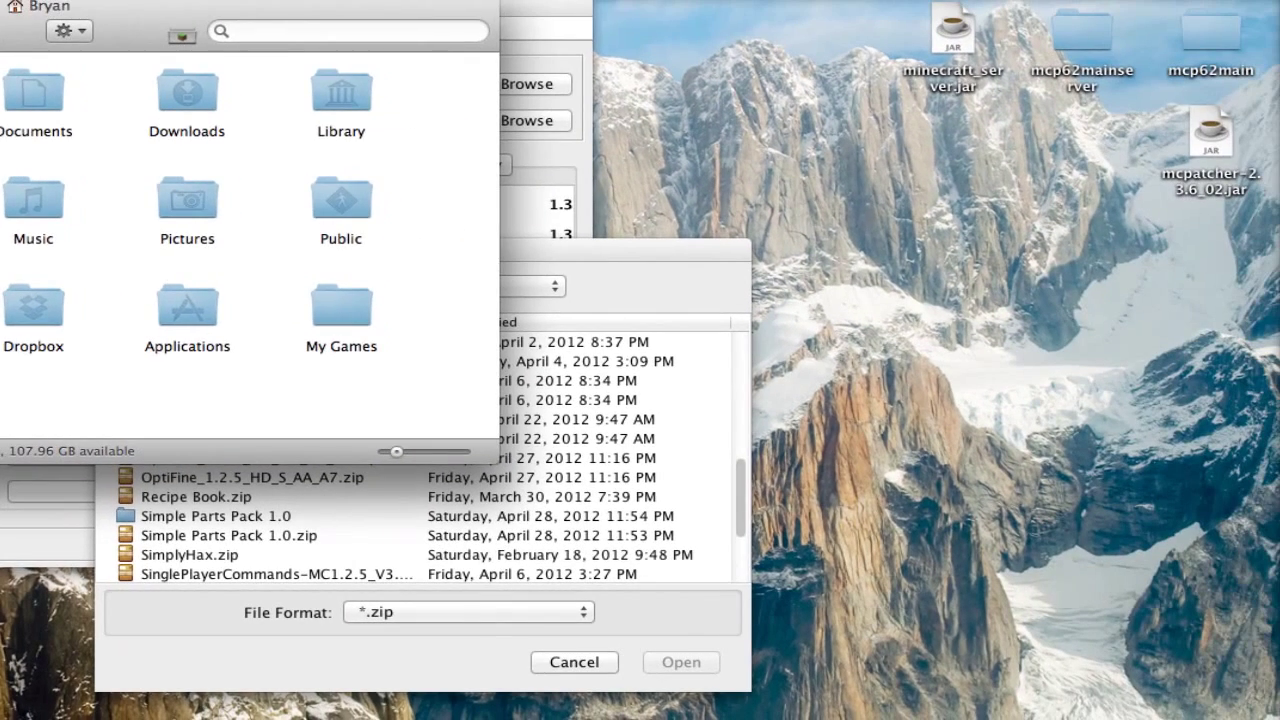
key(super+w)
Create a new folder on the desktop.
right_click(914, 474)
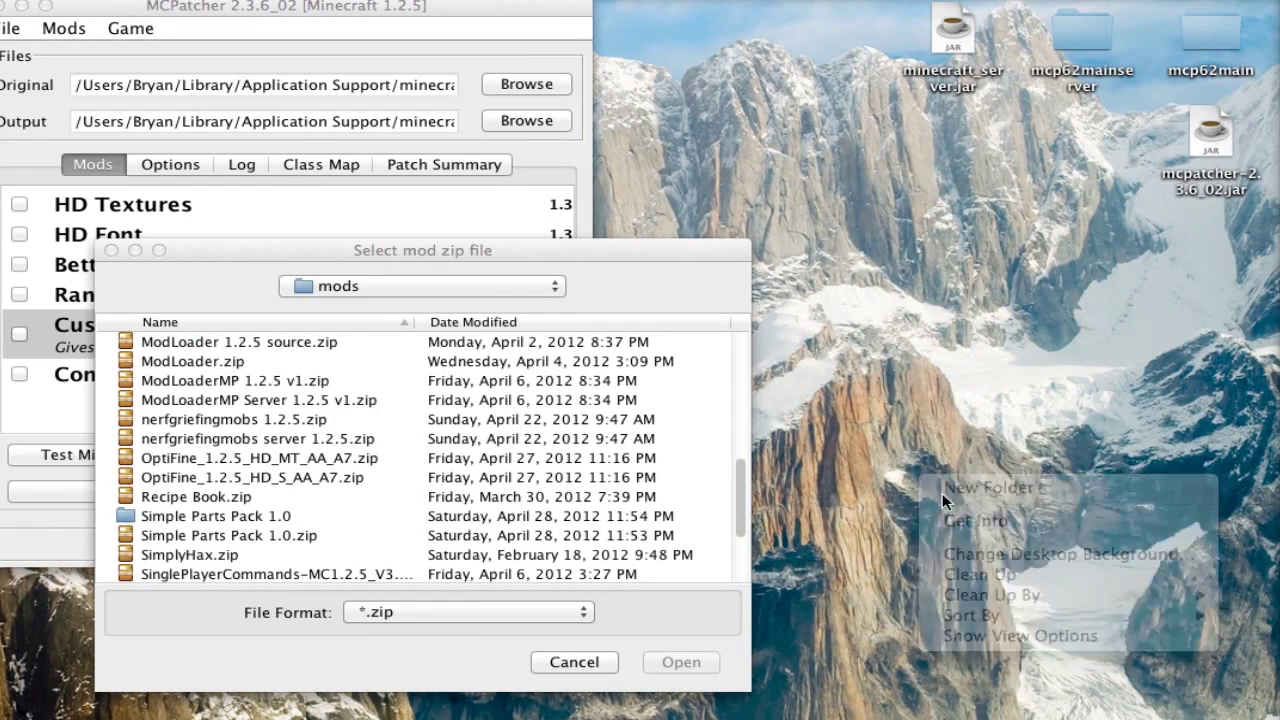
right_click(893, 458)
click(948, 479)
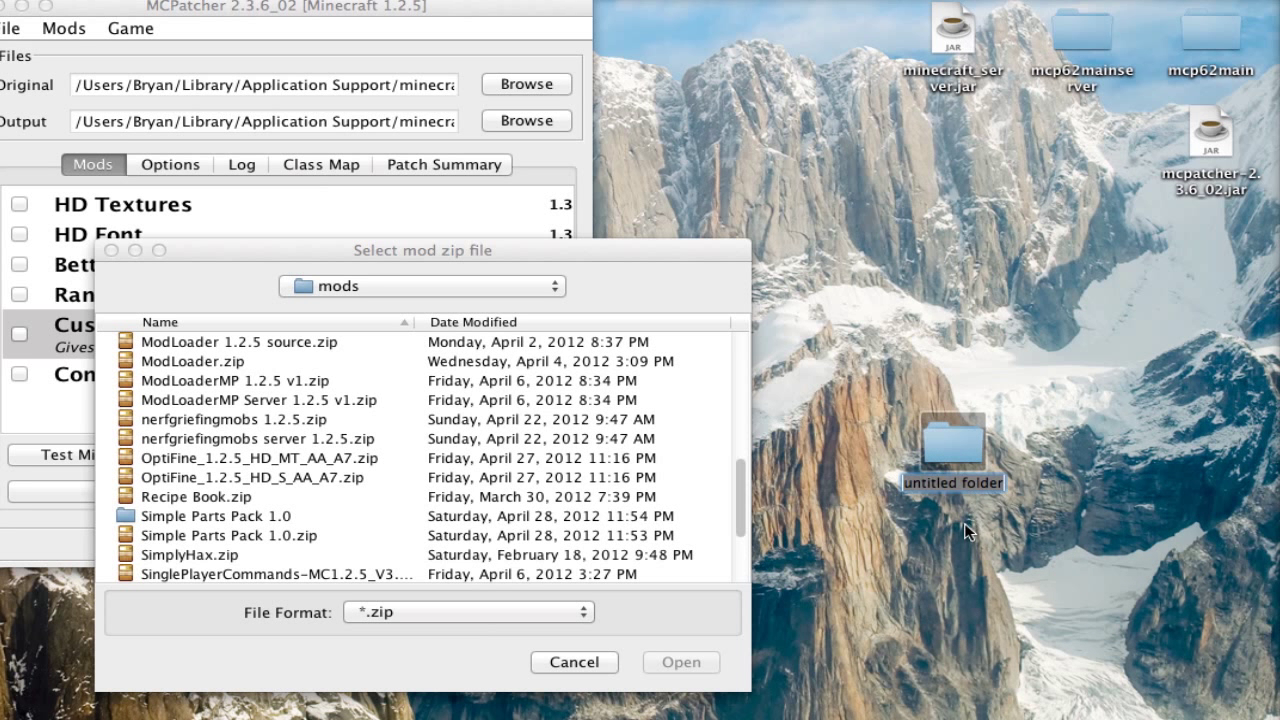
Move minecraft_server.jar from the desktop into the untitled folder and open that folder.
drag(1194, 124, 955, 440)
drag(930, 117, 946, 420)
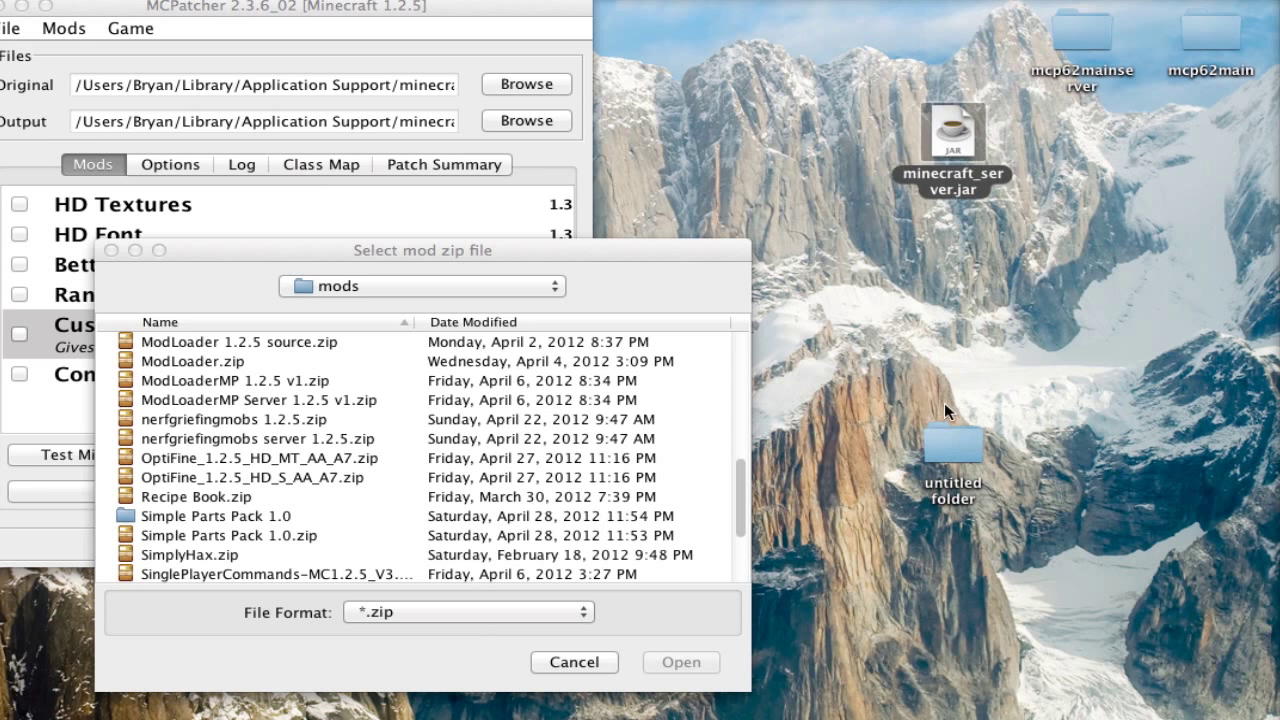
double_click(949, 421)
drag(300, 360, 1147, 140)
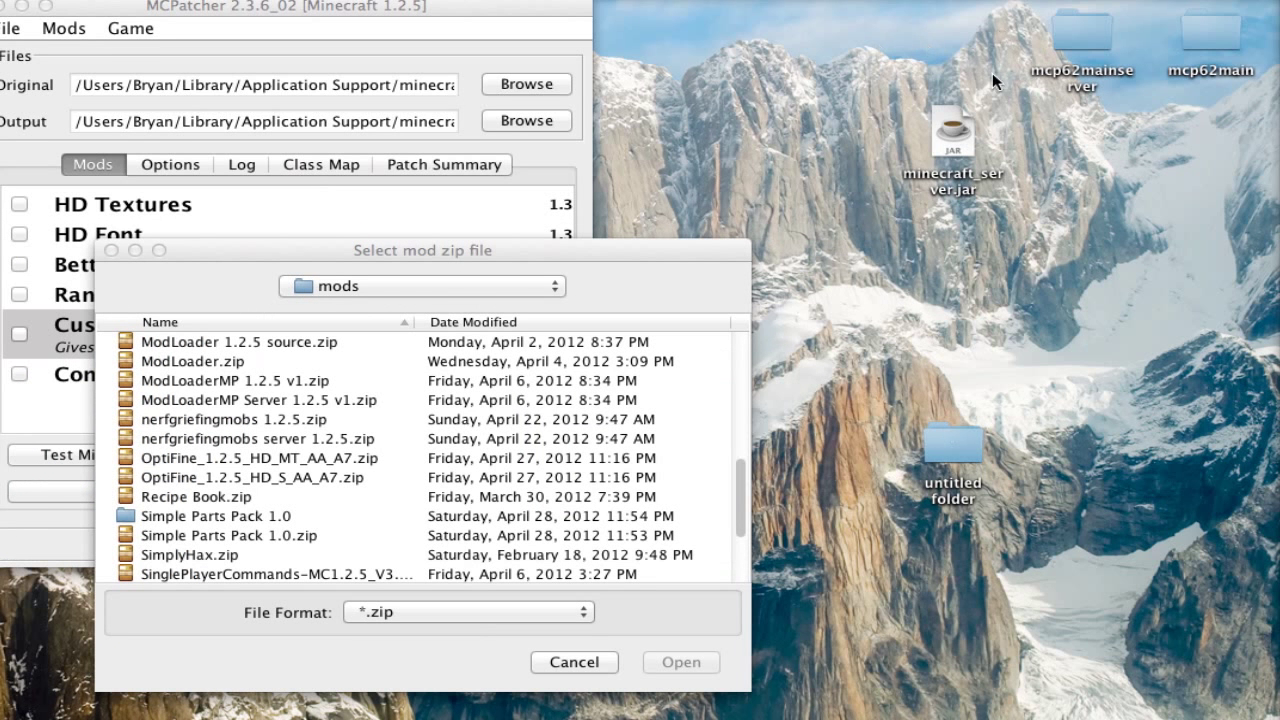
drag(952, 135, 970, 436)
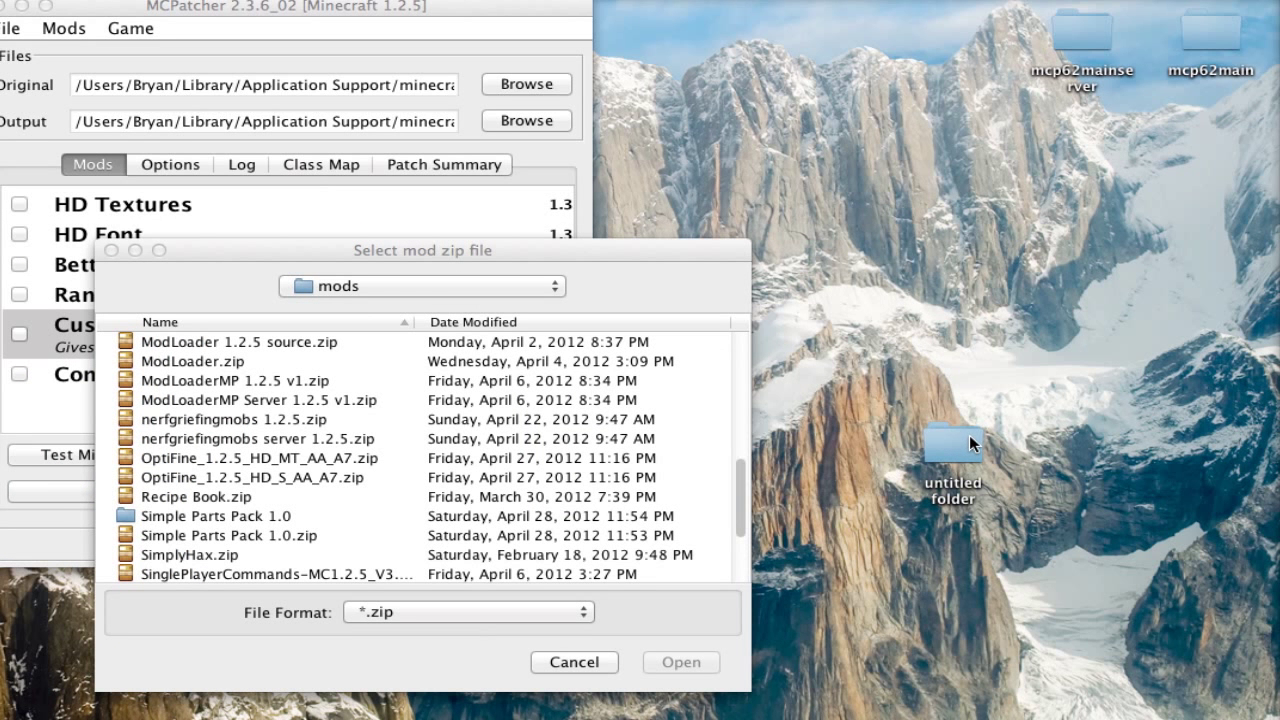
double_click(969, 435)
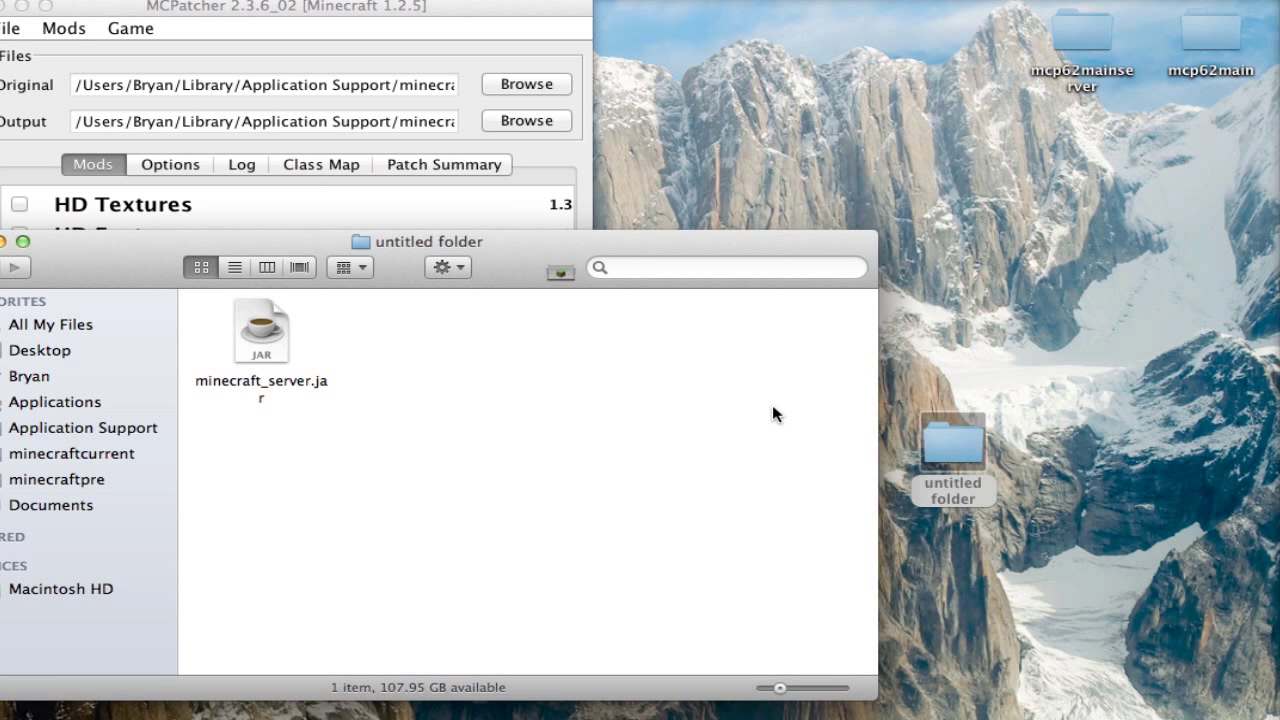
click(1038, 432)
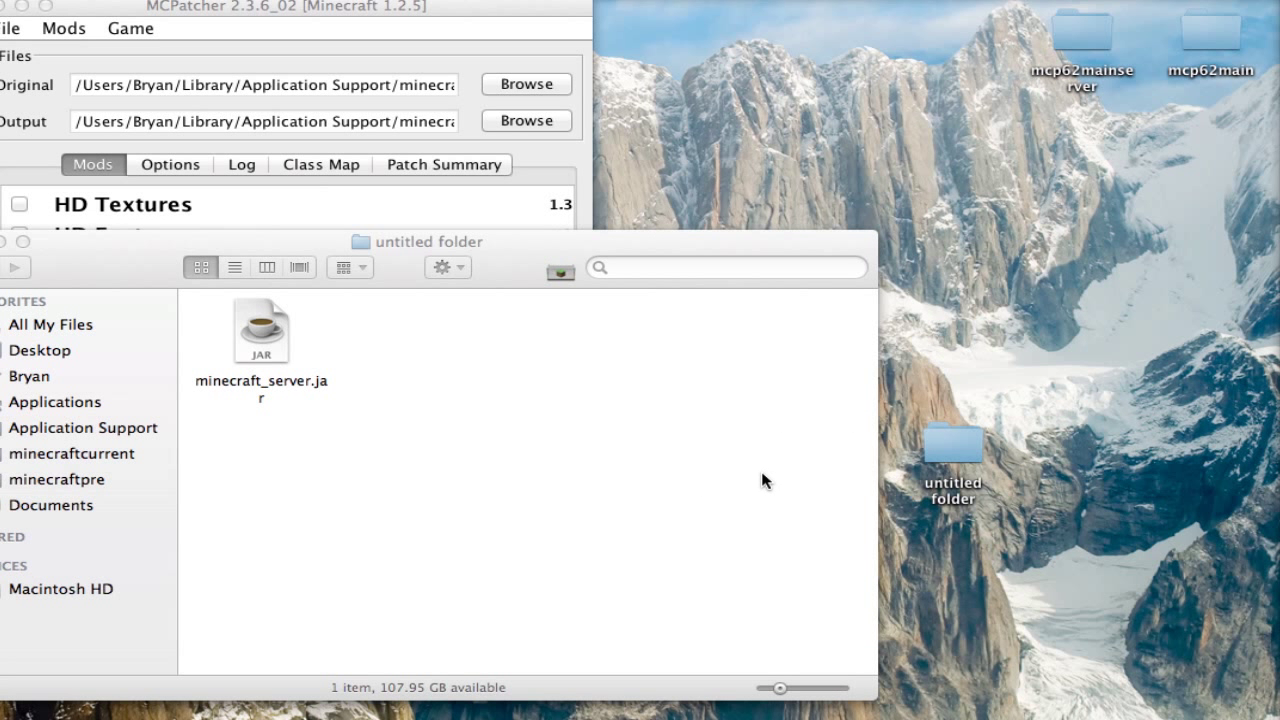
Compress minecraft_server.jar inside the untitled folder into a zip file.
right_click(272, 338)
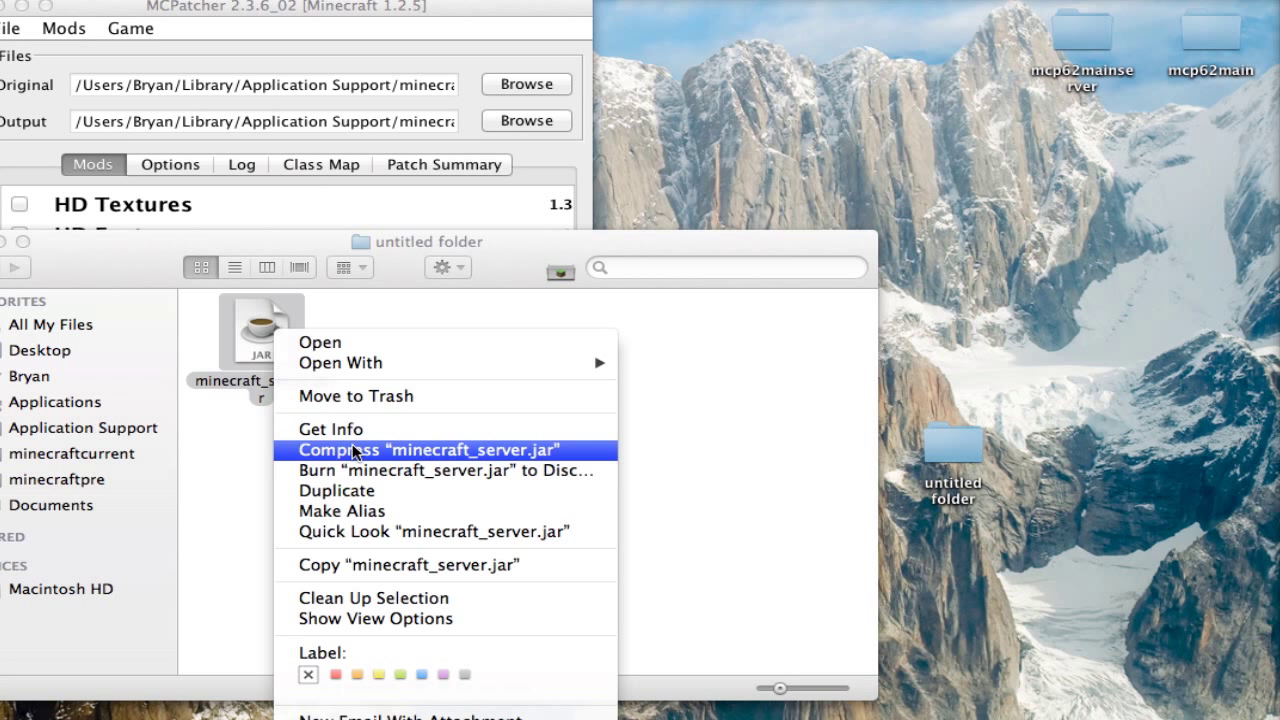
click(250, 480)
right_click(939, 438)
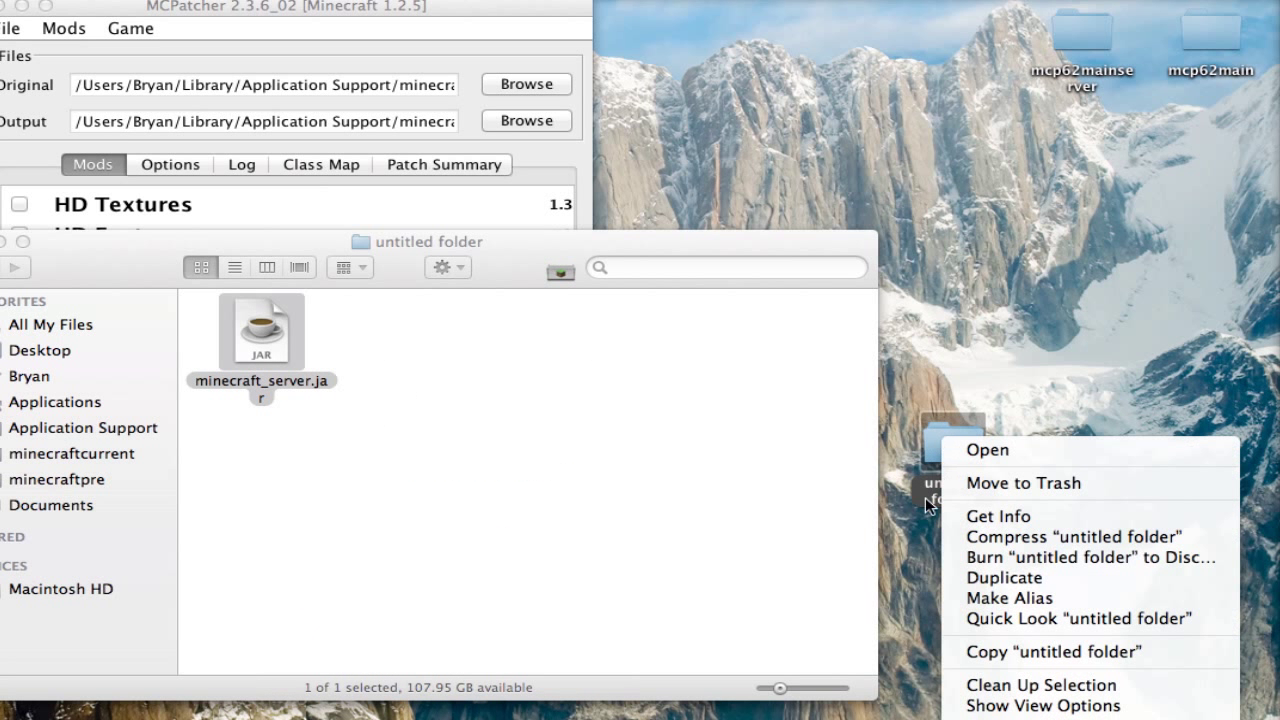
click(645, 530)
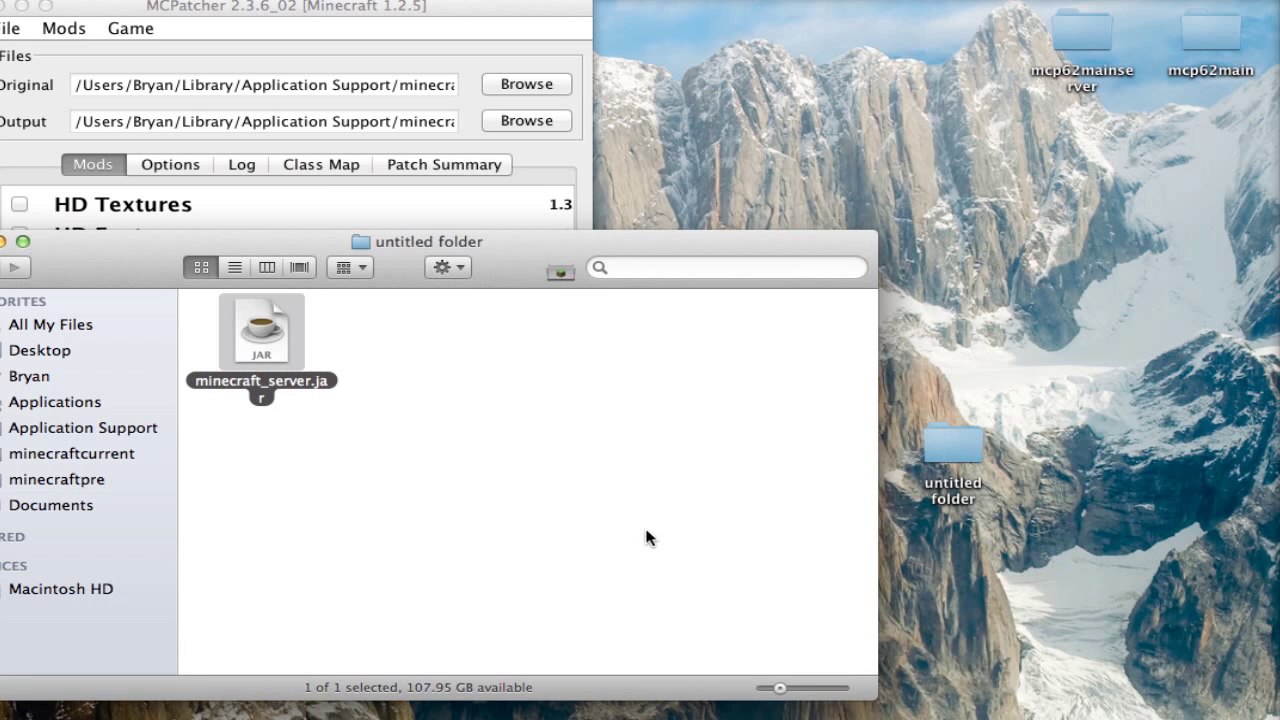
right_click(262, 326)
click(366, 441)
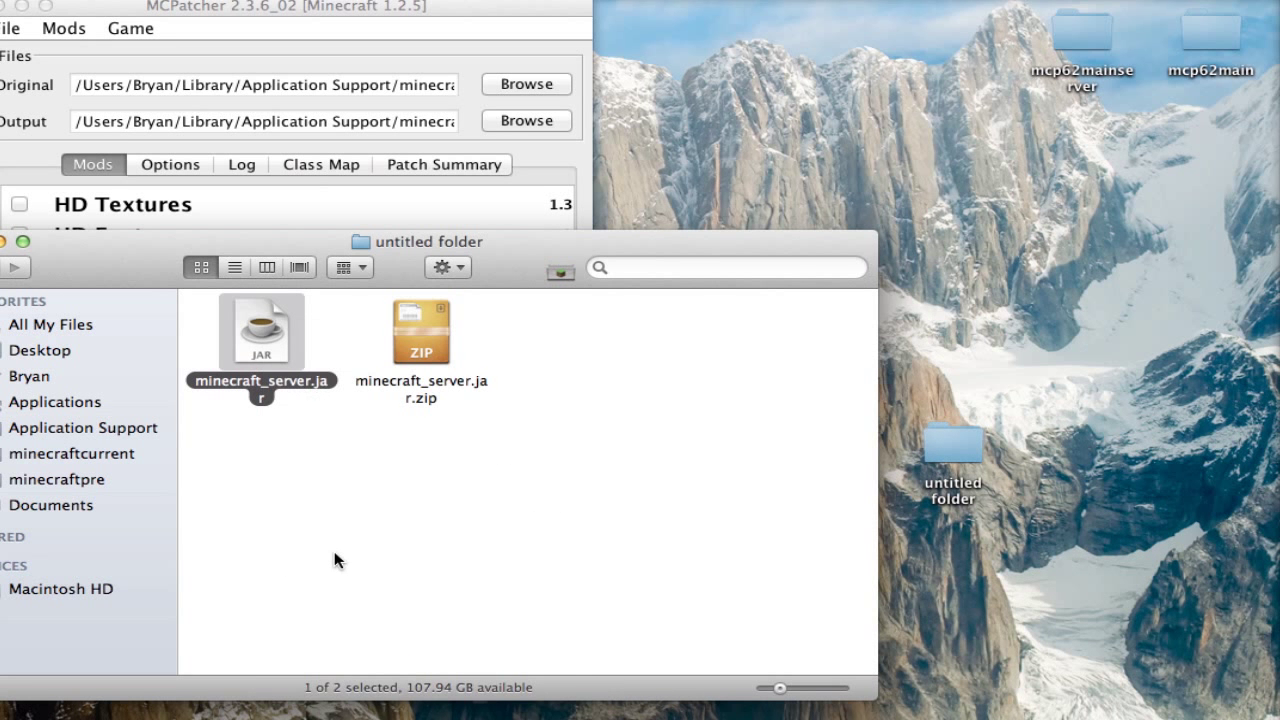
Move minecraft_server.jar.zip out of the folder onto the desktop and send it to the trash.
drag(429, 345, 834, 151)
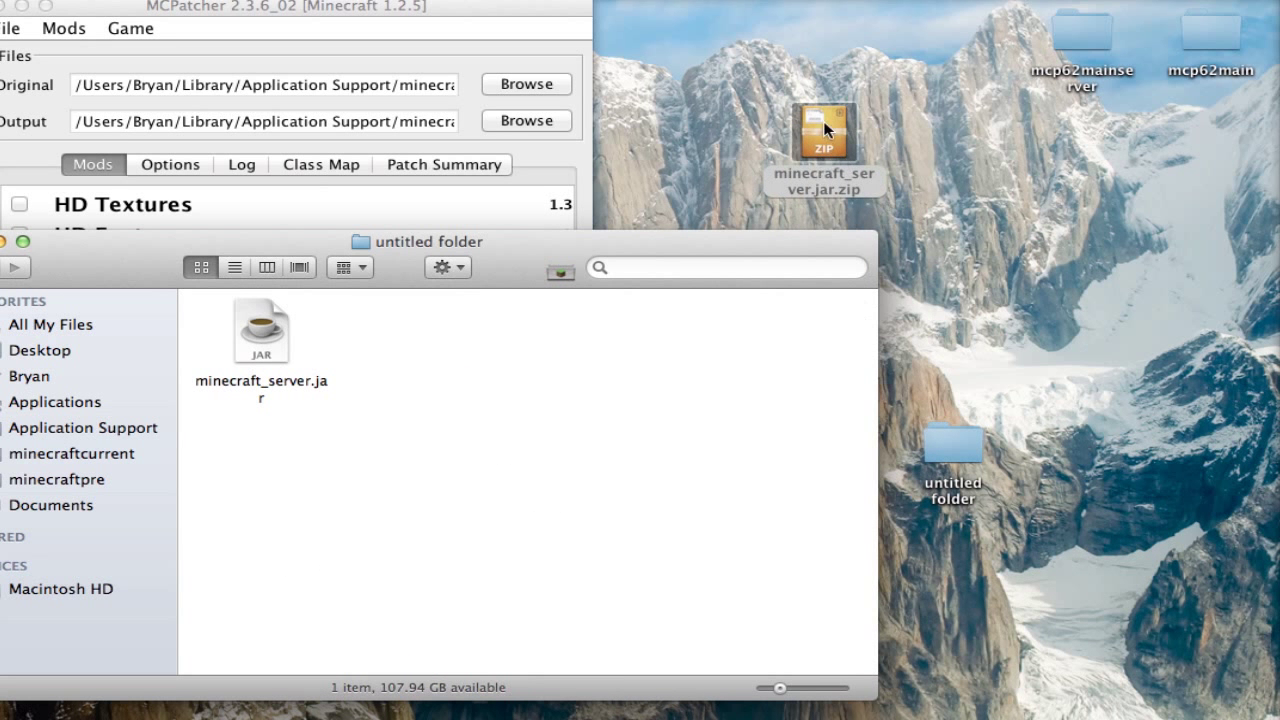
key(super+BackSpace)
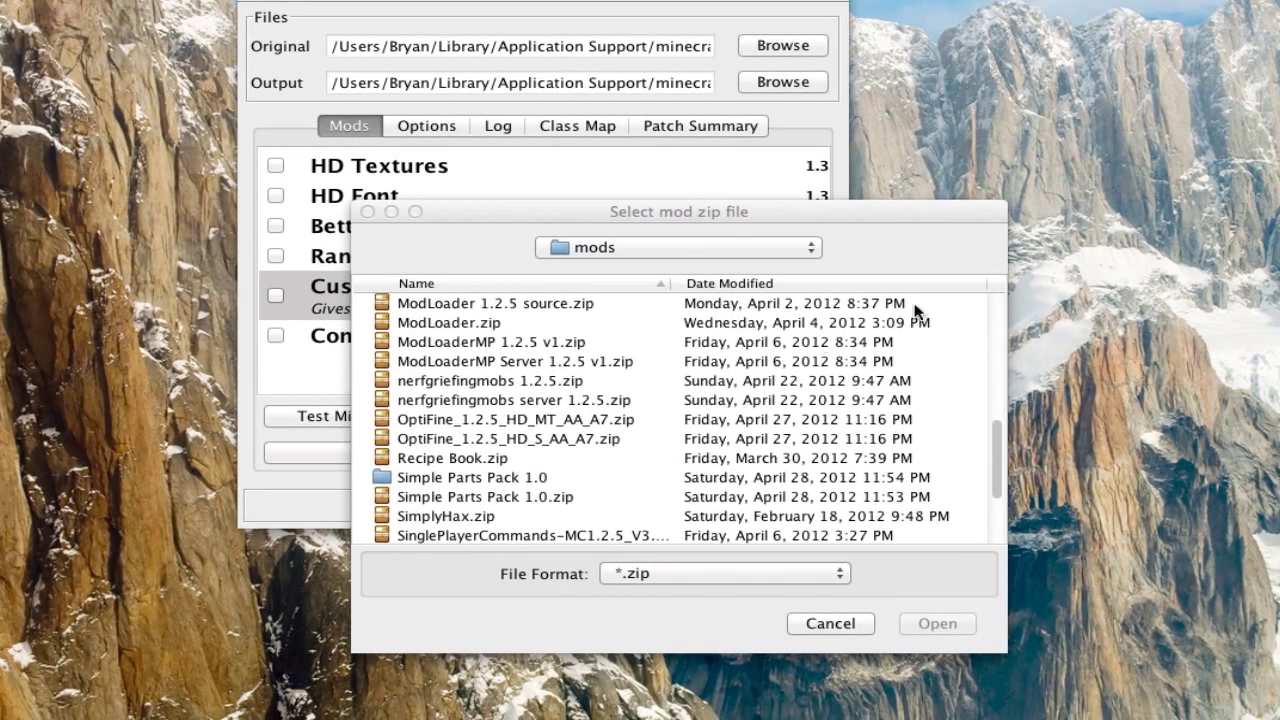
Add the TooManyItems2012_03_30_1.2.5pre zip from the mods folder to the patch list, accepting its files to insert.
click(624, 419)
scroll(571, 420, down, 2)
scroll(555, 413, up, 2)
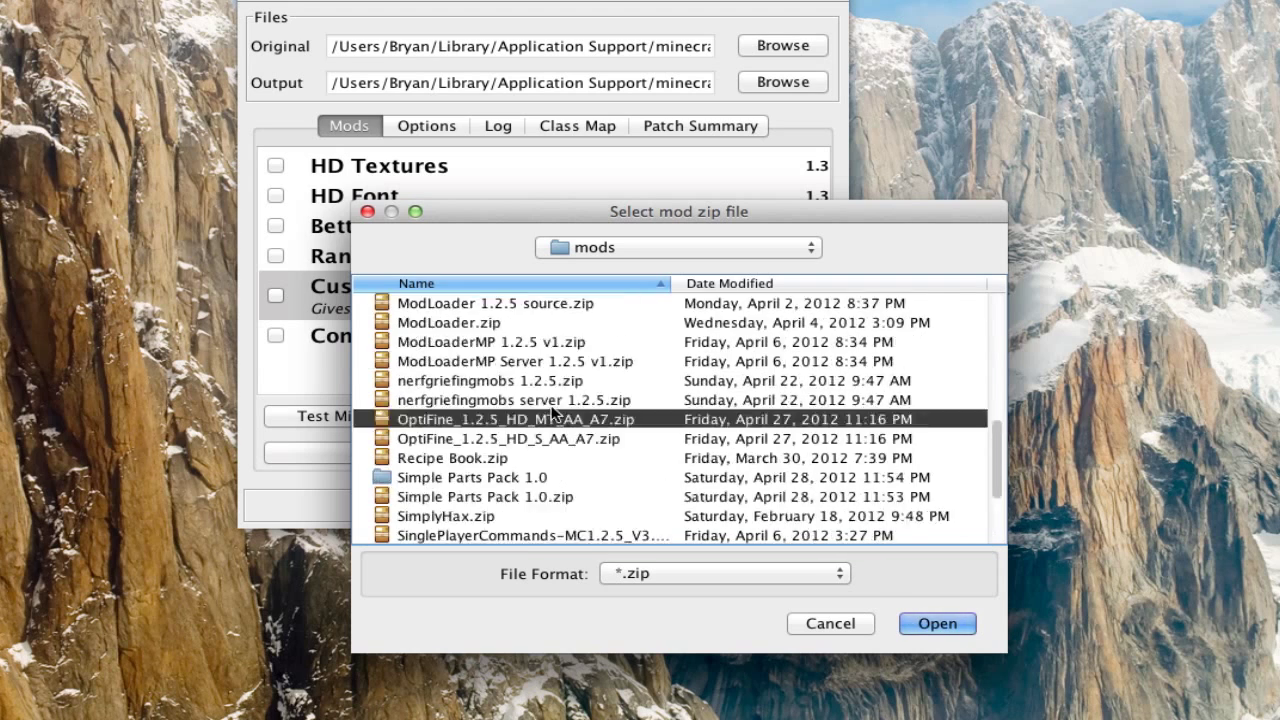
scroll(553, 412, up, 10)
scroll(511, 428, down, 1)
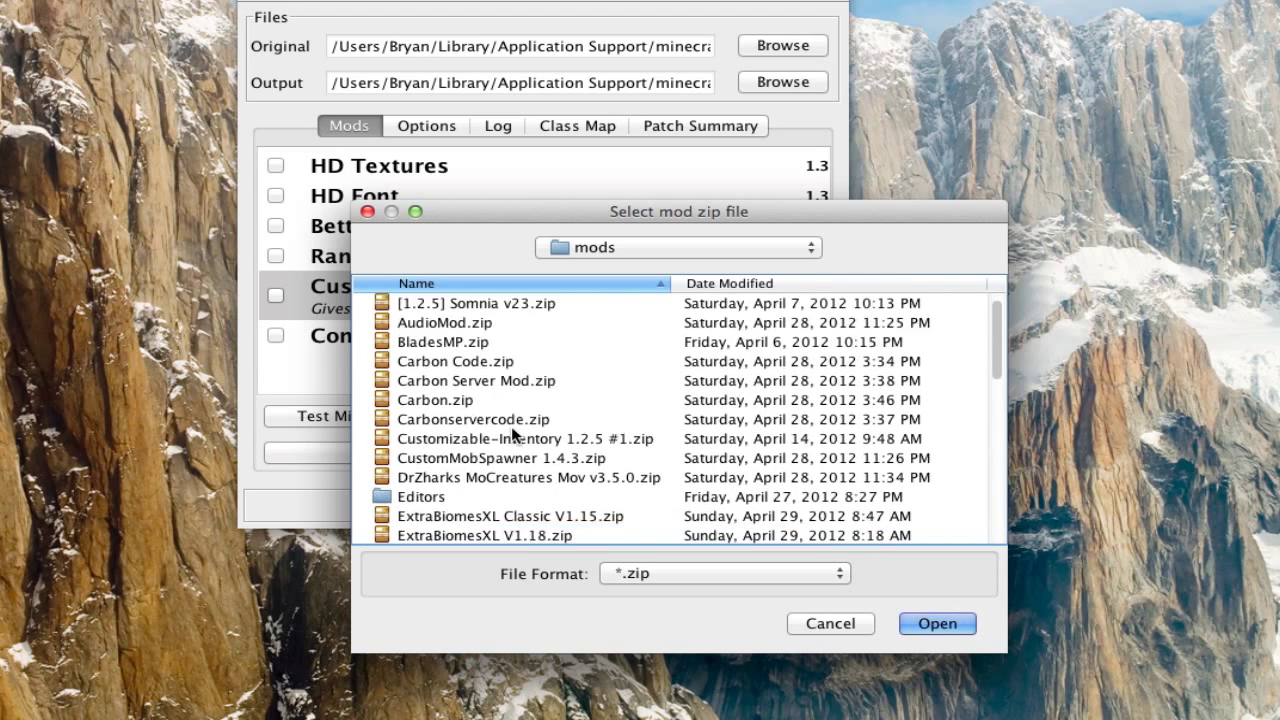
scroll(511, 426, down, 8)
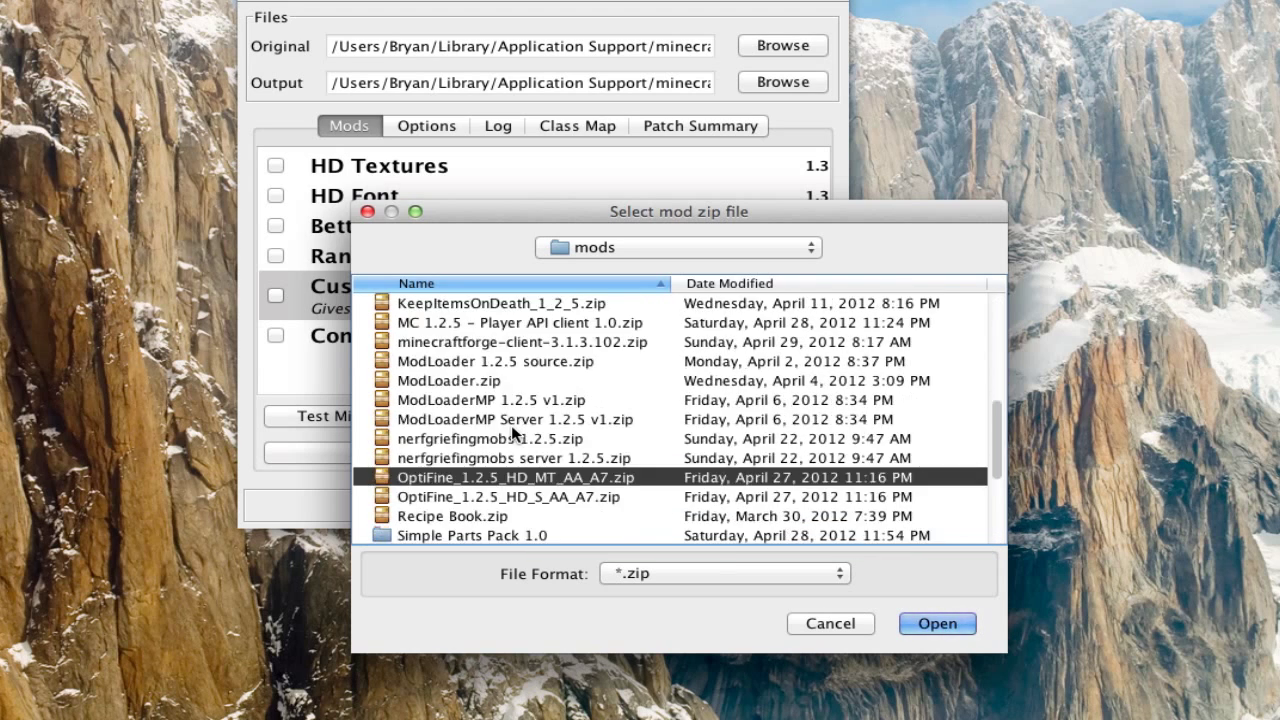
scroll(511, 425, down, 5)
double_click(513, 481)
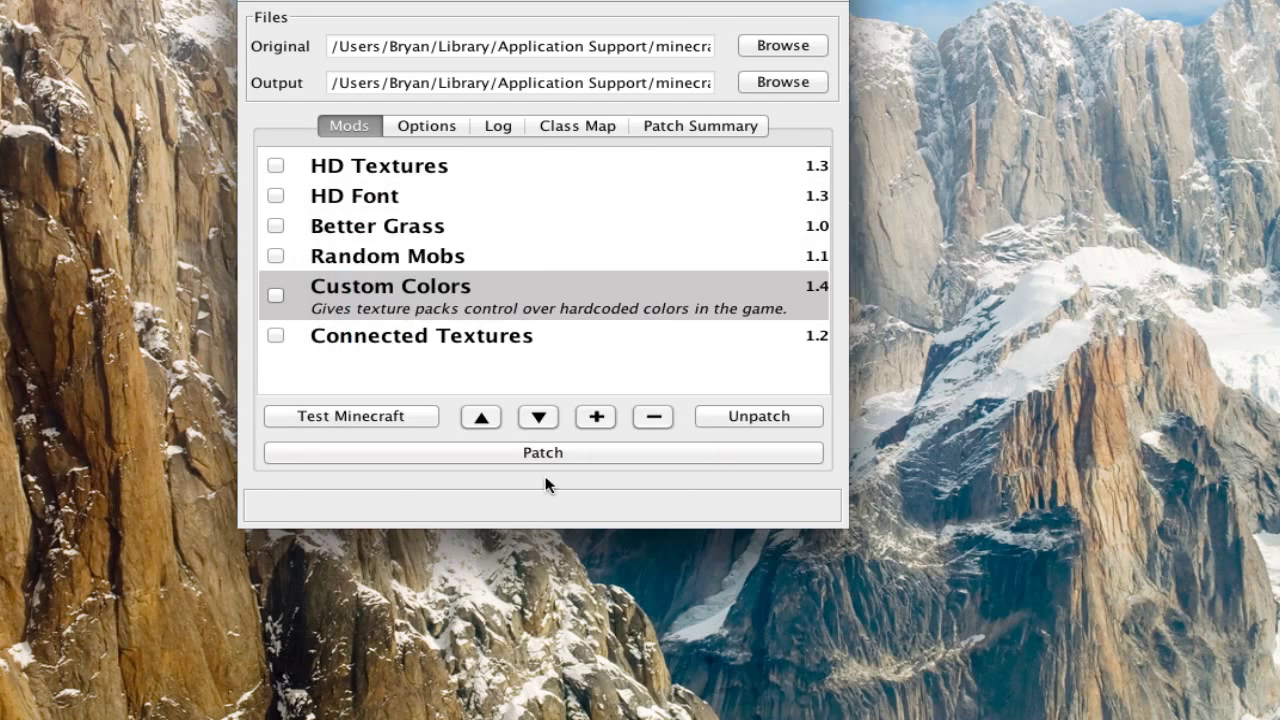
click(682, 494)
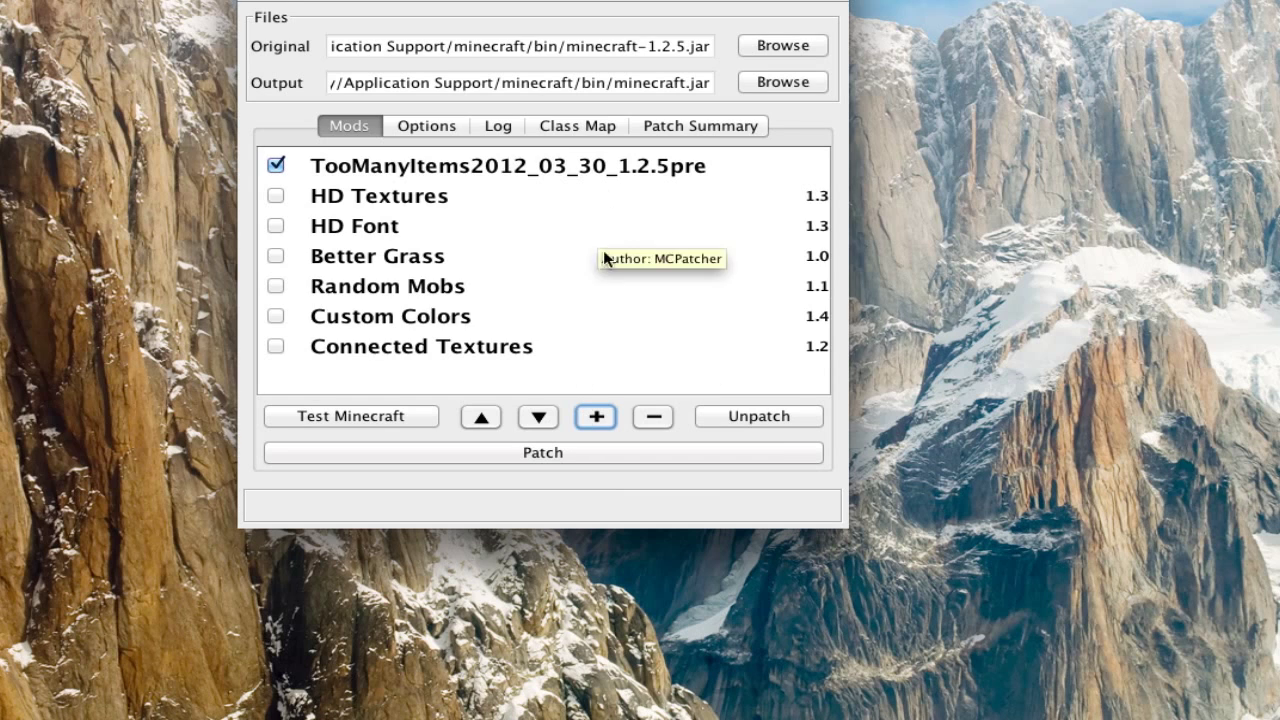
Select the TooManyItems2012_03_30_1.2.5pre zip as a mod again and review its list of files to insert.
click(593, 417)
scroll(505, 475, down, 10)
scroll(503, 476, down, 3)
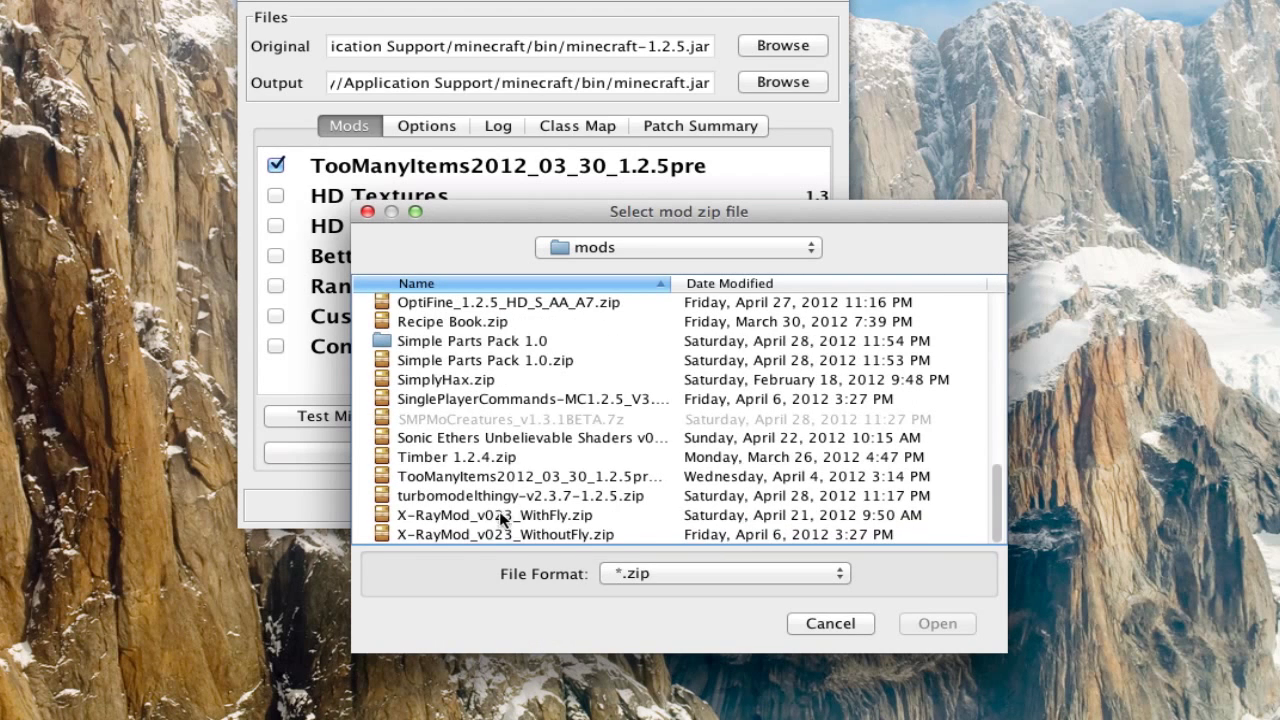
click(529, 476)
double_click(529, 476)
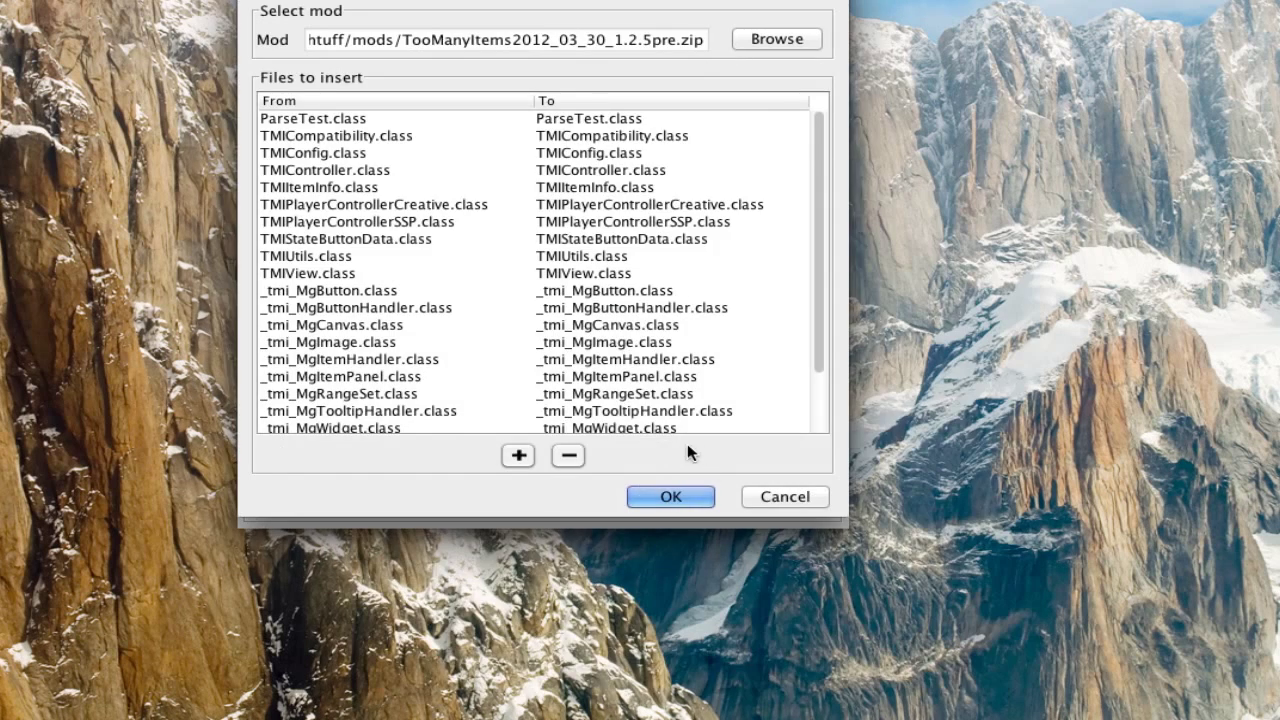
scroll(640, 300, down, 3)
scroll(623, 277, up, 1)
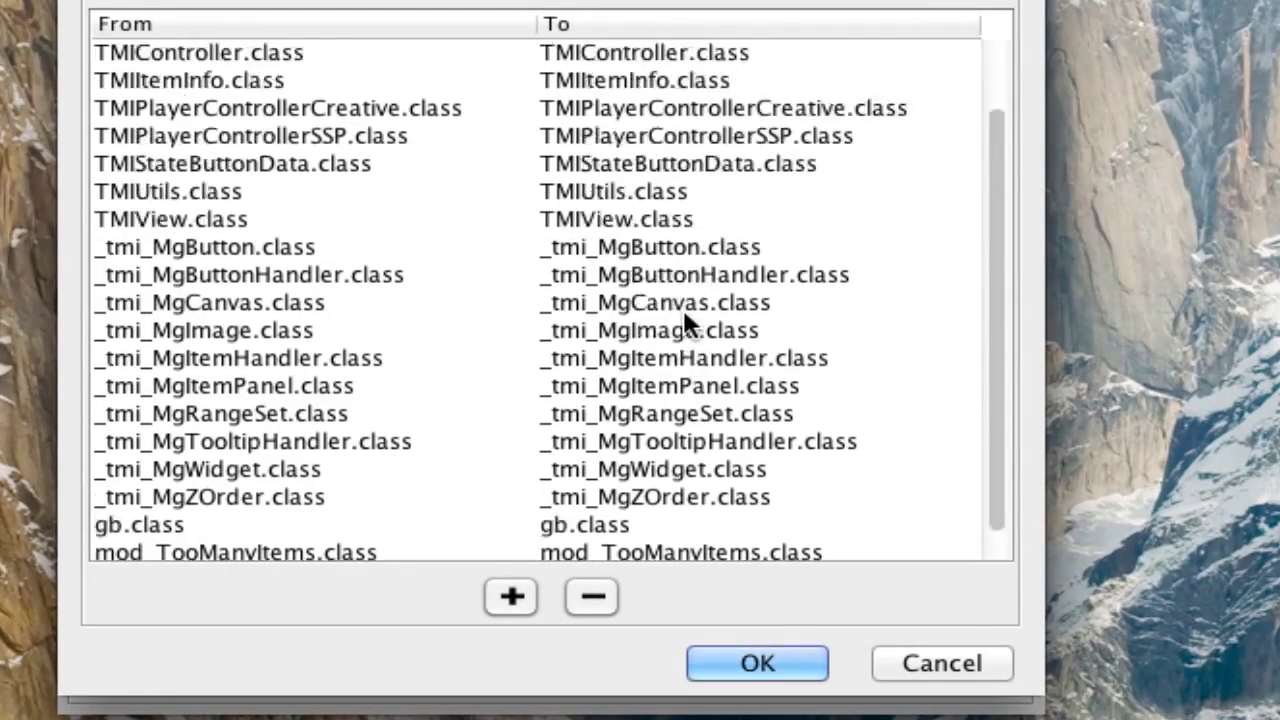
scroll(746, 309, down, 1)
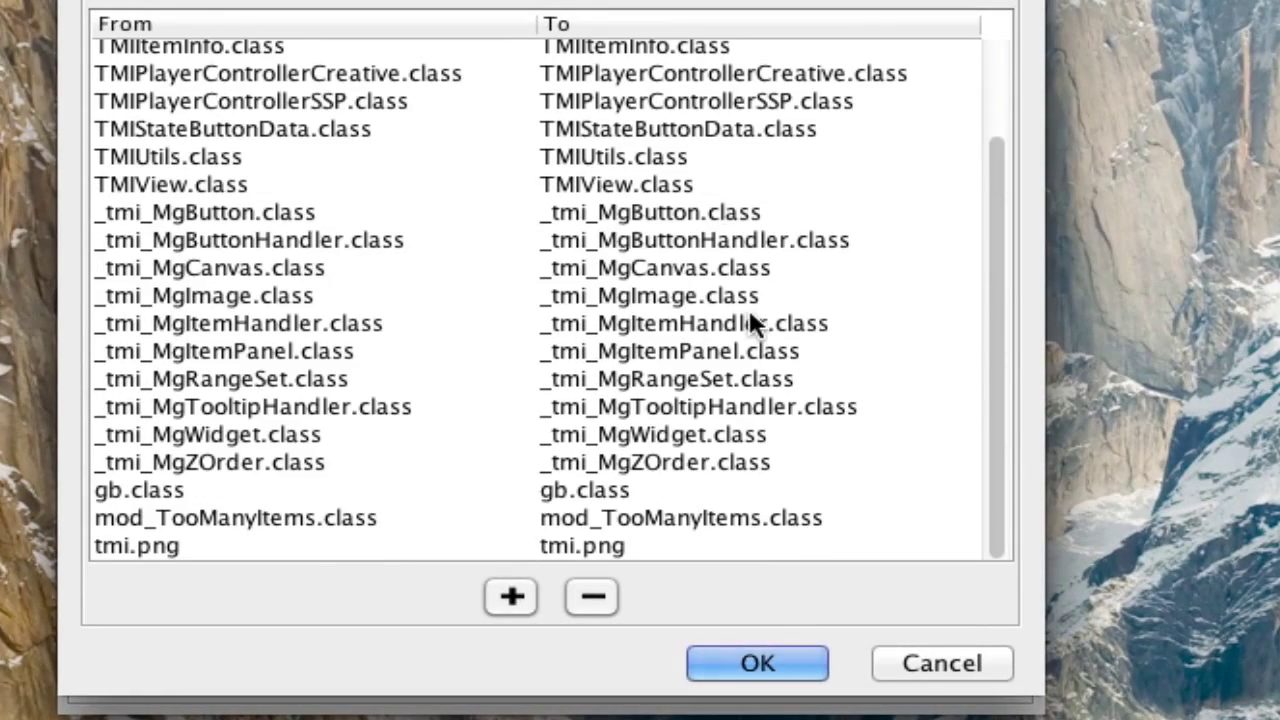
click(747, 312)
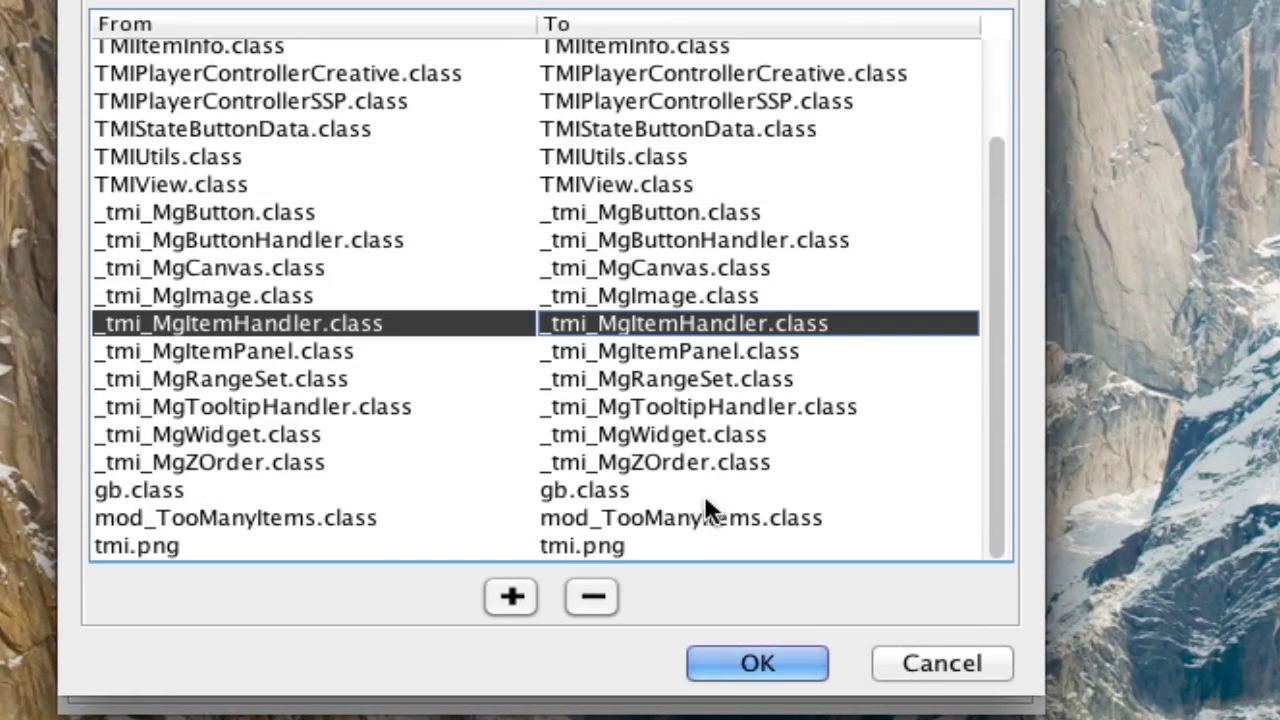
click(718, 468)
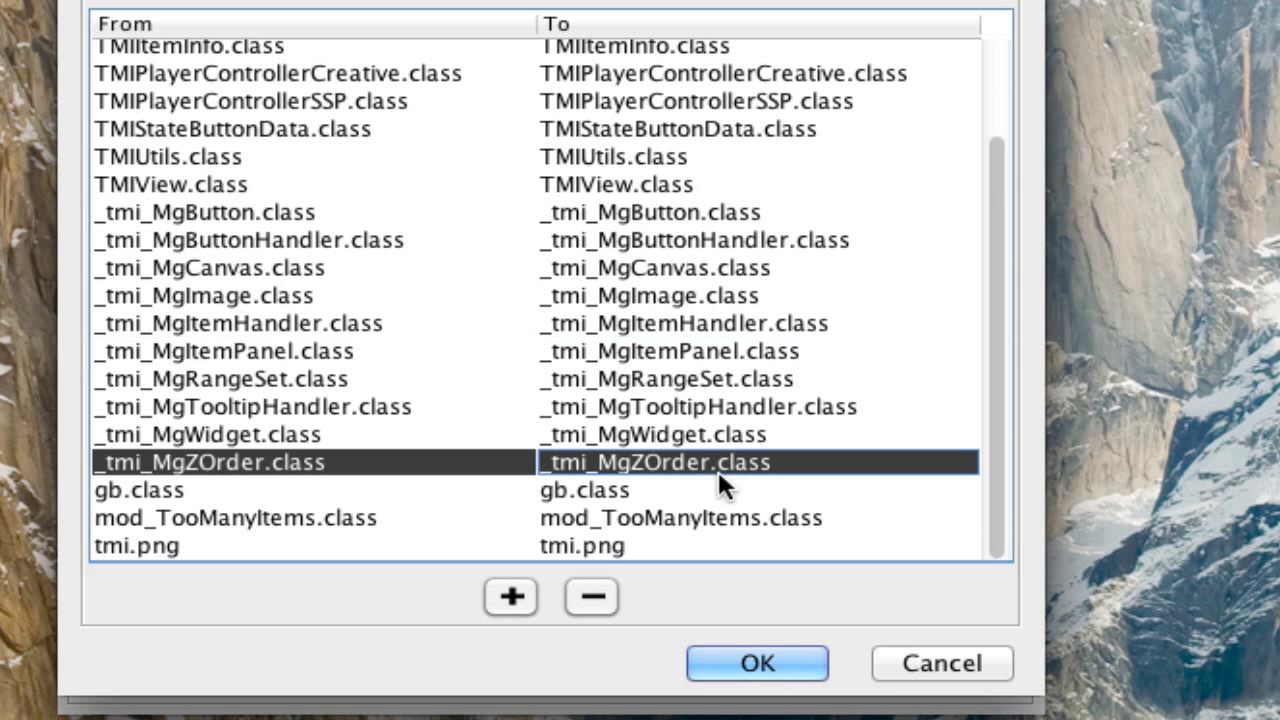
Try removing tmi.png, mod_TooManyItems.class, gb.class and the entry above them from the files to insert, and cancel adding the mod.
click(670, 550)
click(592, 597)
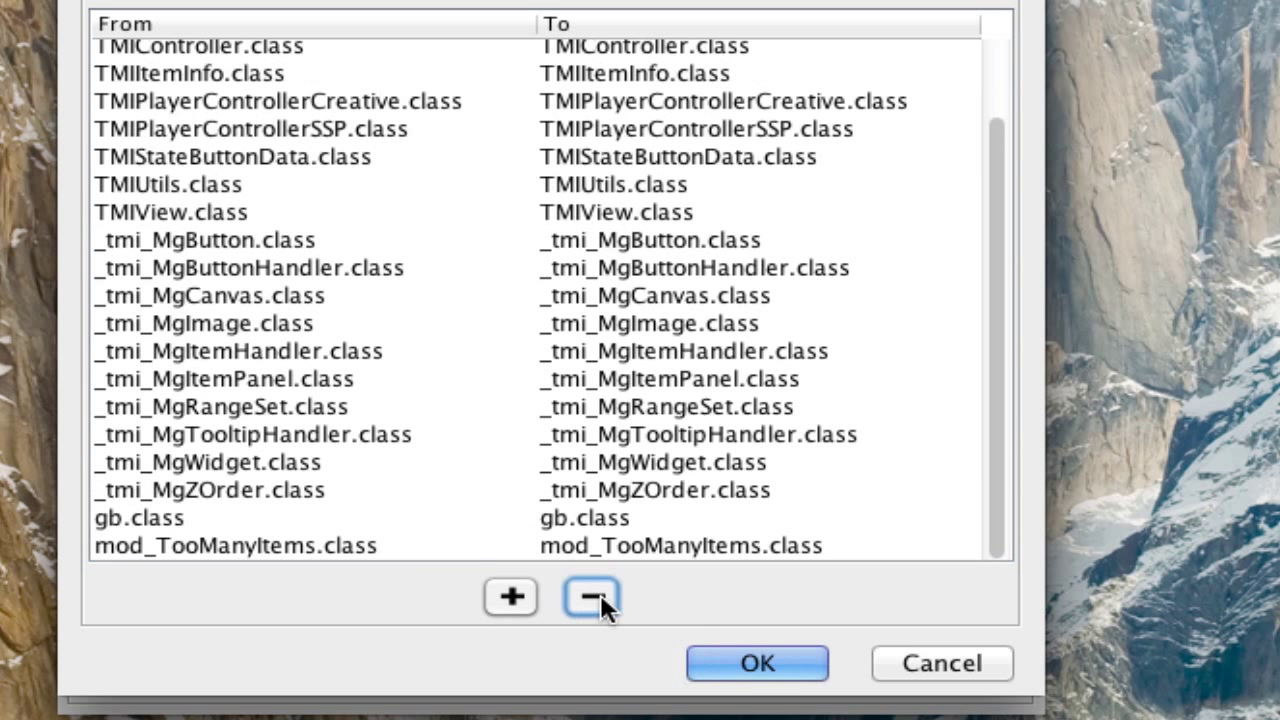
click(561, 549)
click(592, 598)
click(606, 545)
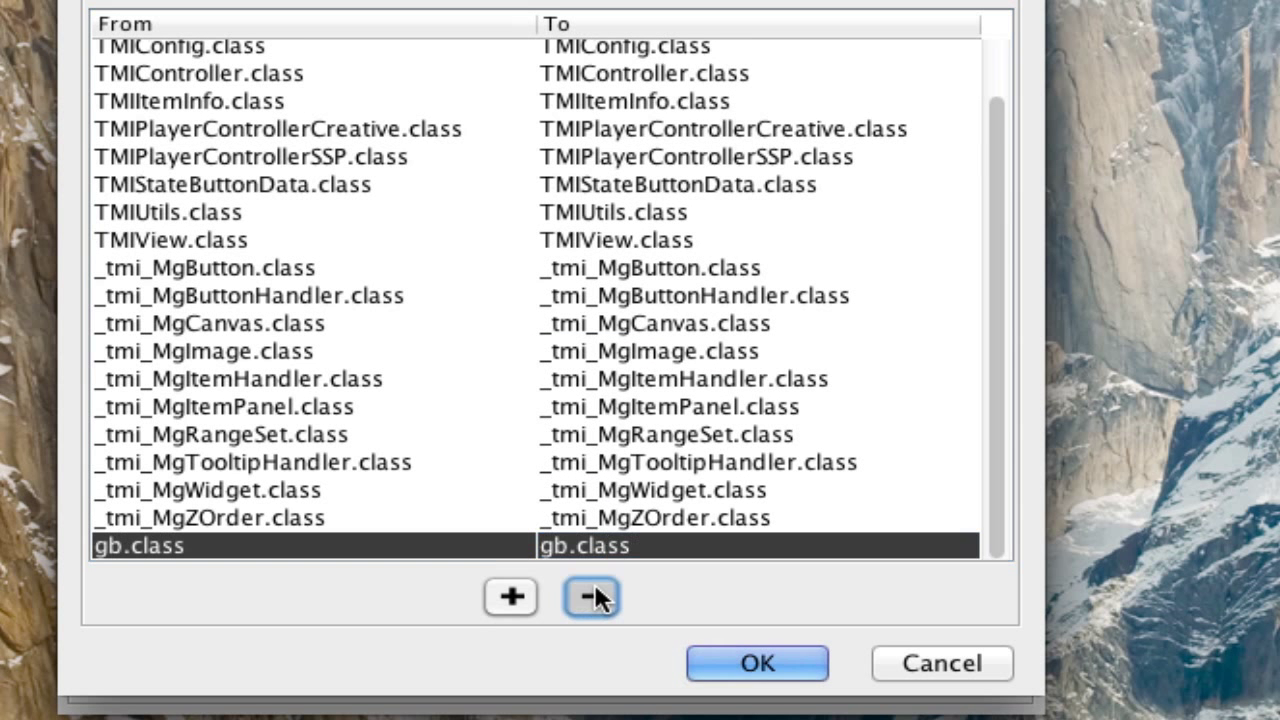
click(592, 597)
click(599, 550)
click(592, 597)
click(899, 663)
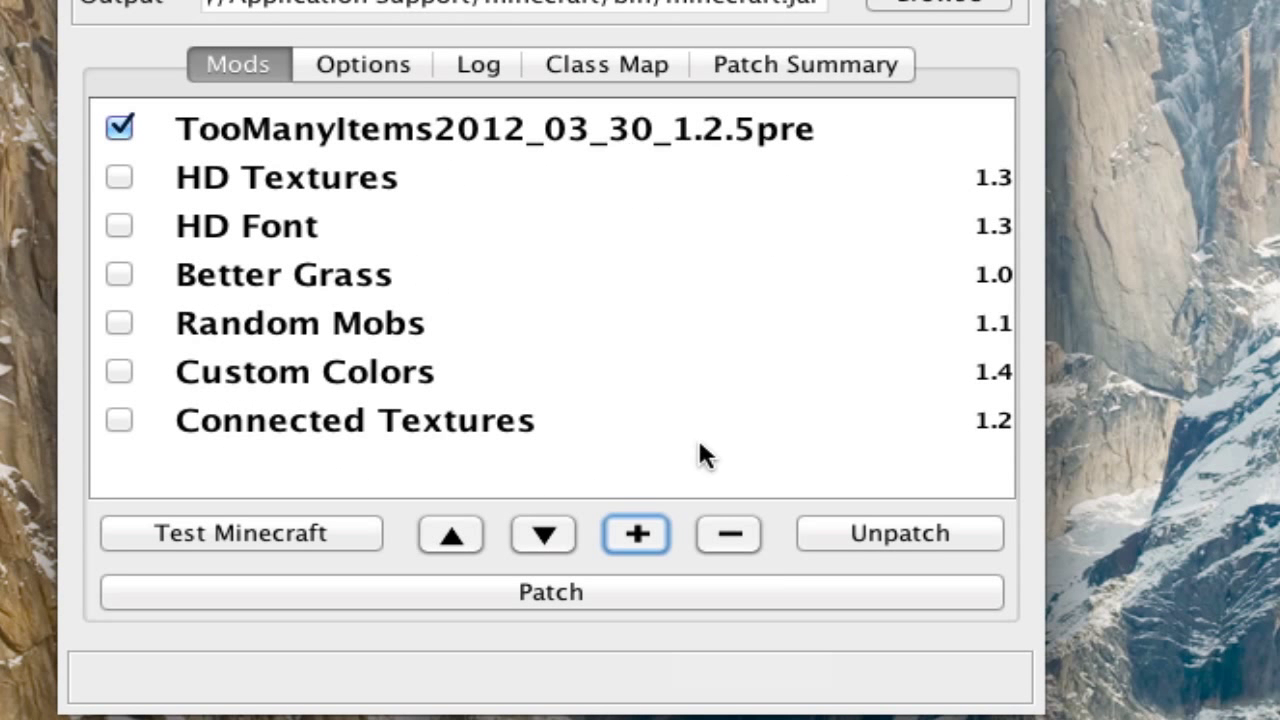
Patch minecraft.jar with only the TooManyItems mod enabled and launch Minecraft as a test.
click(656, 160)
click(652, 595)
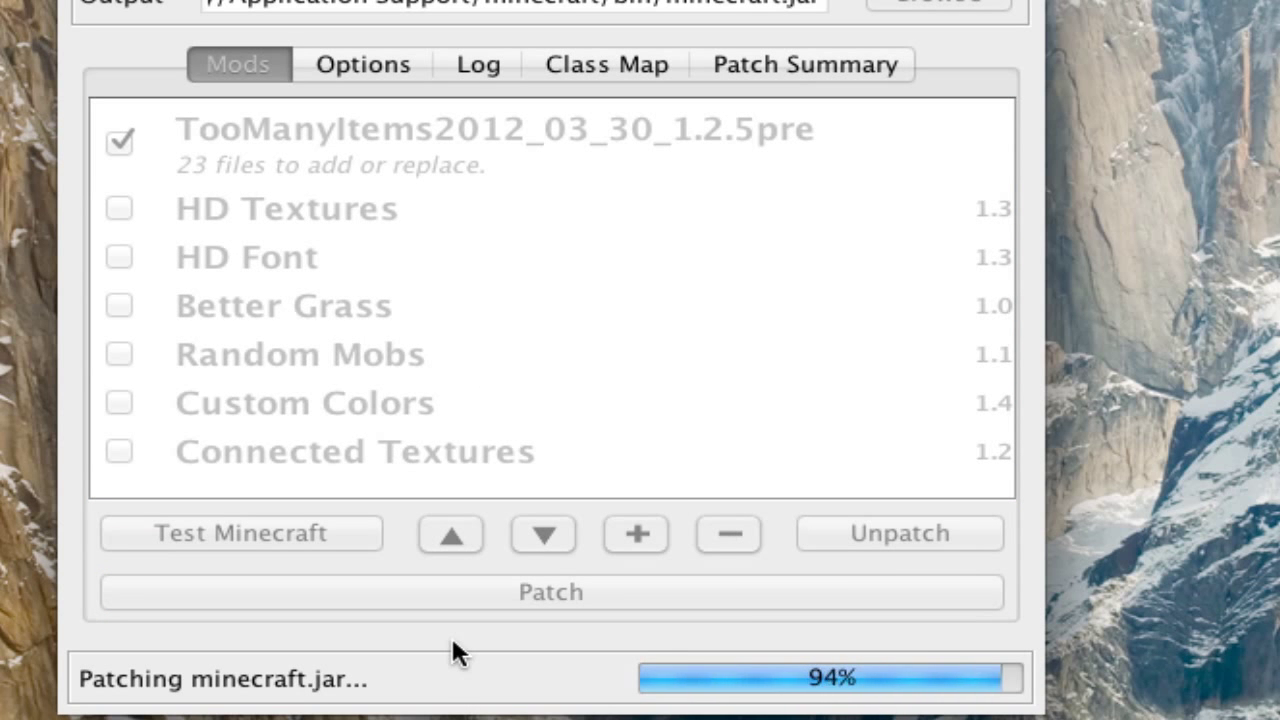
click(305, 542)
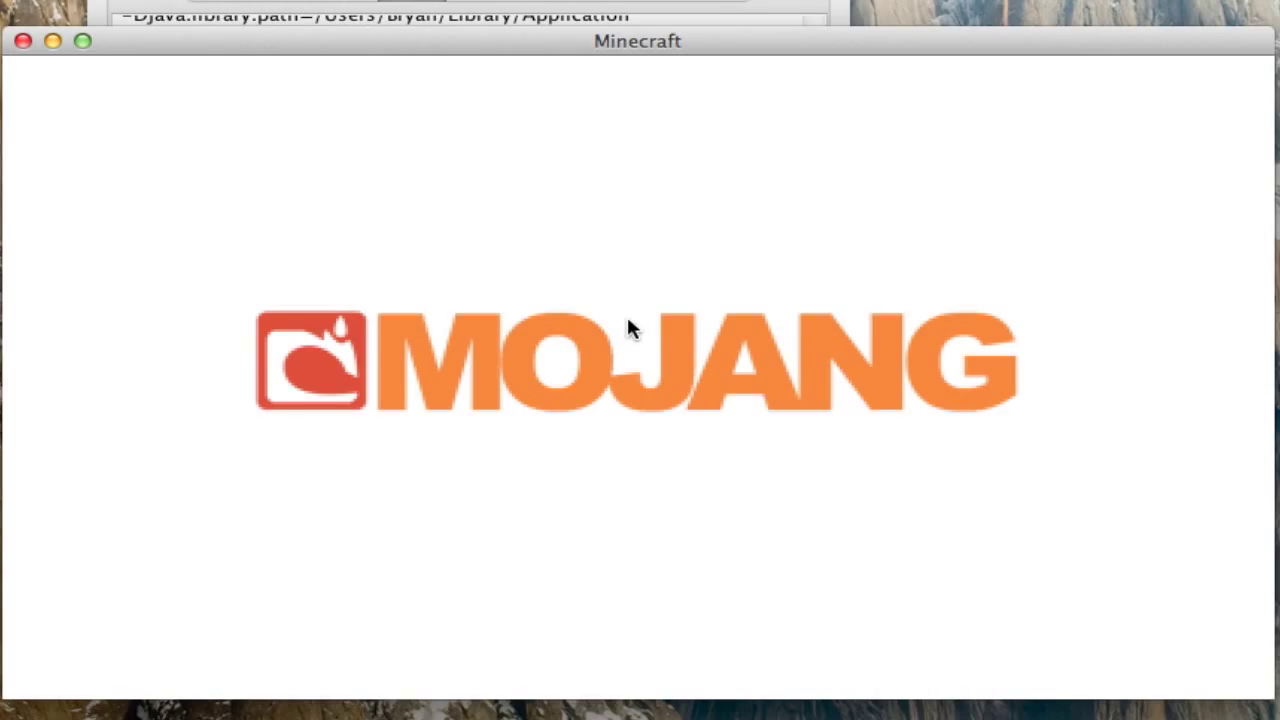
Start a single-player game and create a new Survival world with the default name and options.
click(700, 370)
click(838, 578)
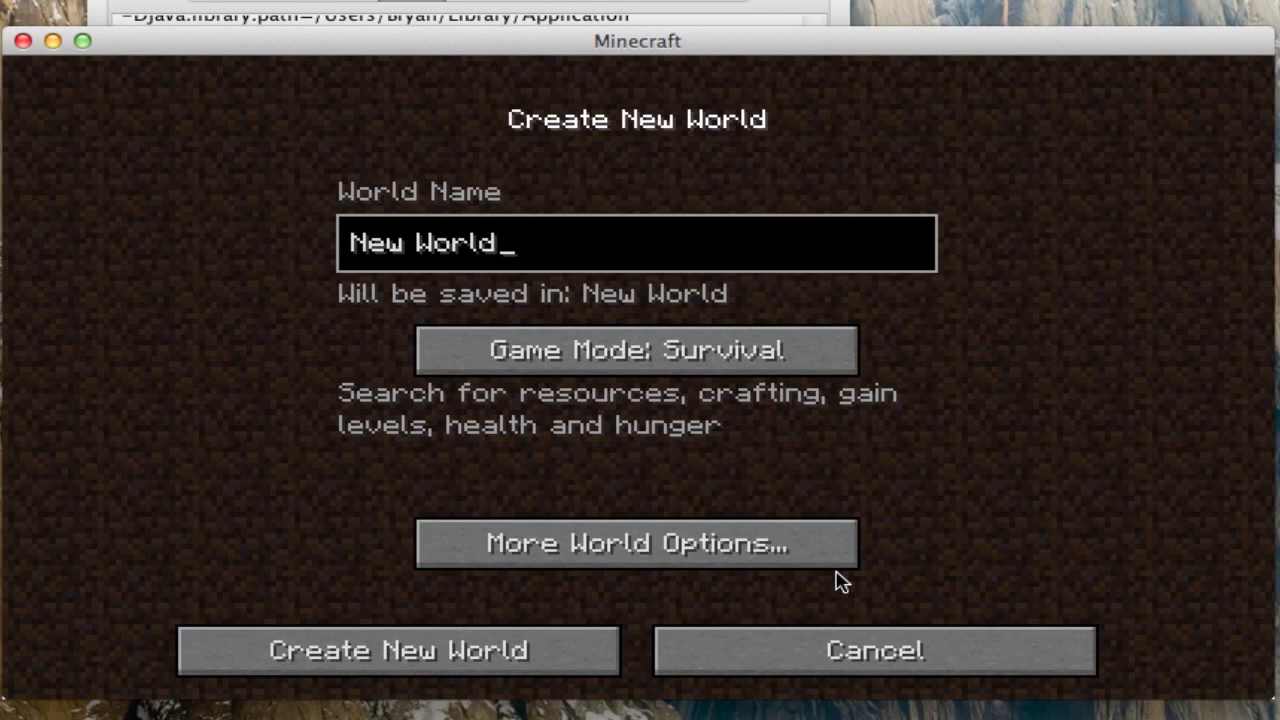
click(545, 645)
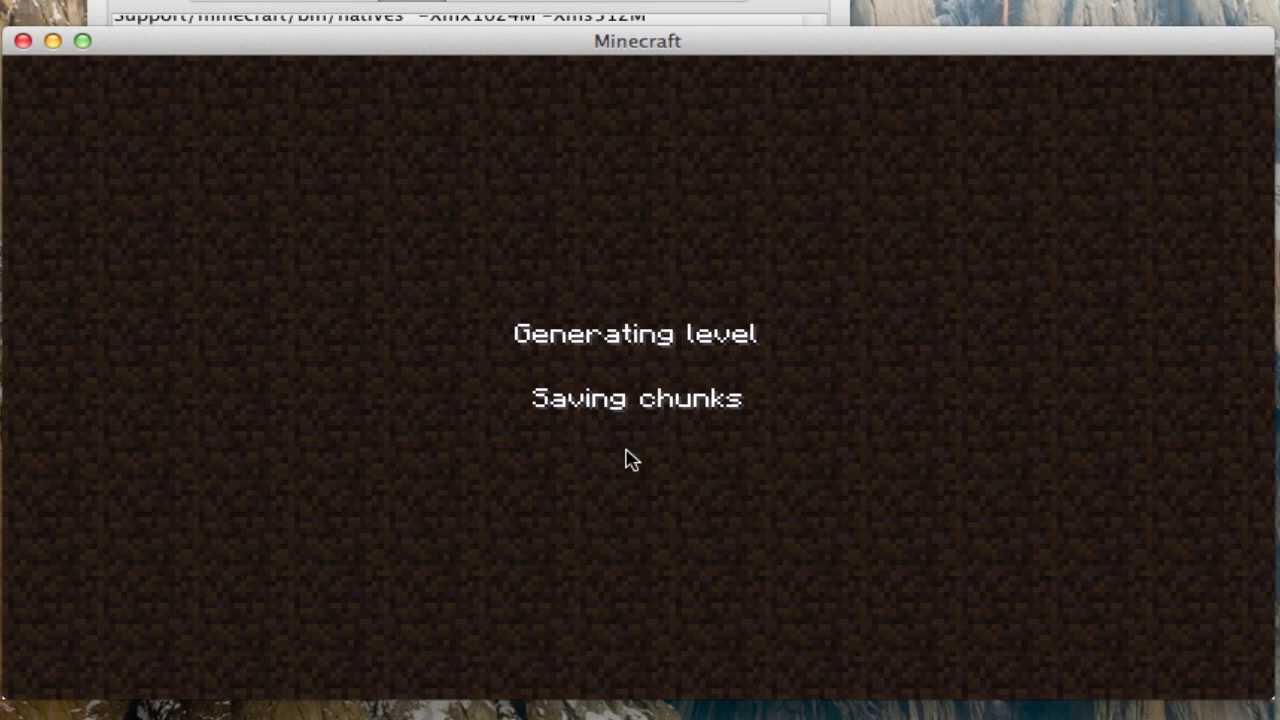
key(super+Tab)
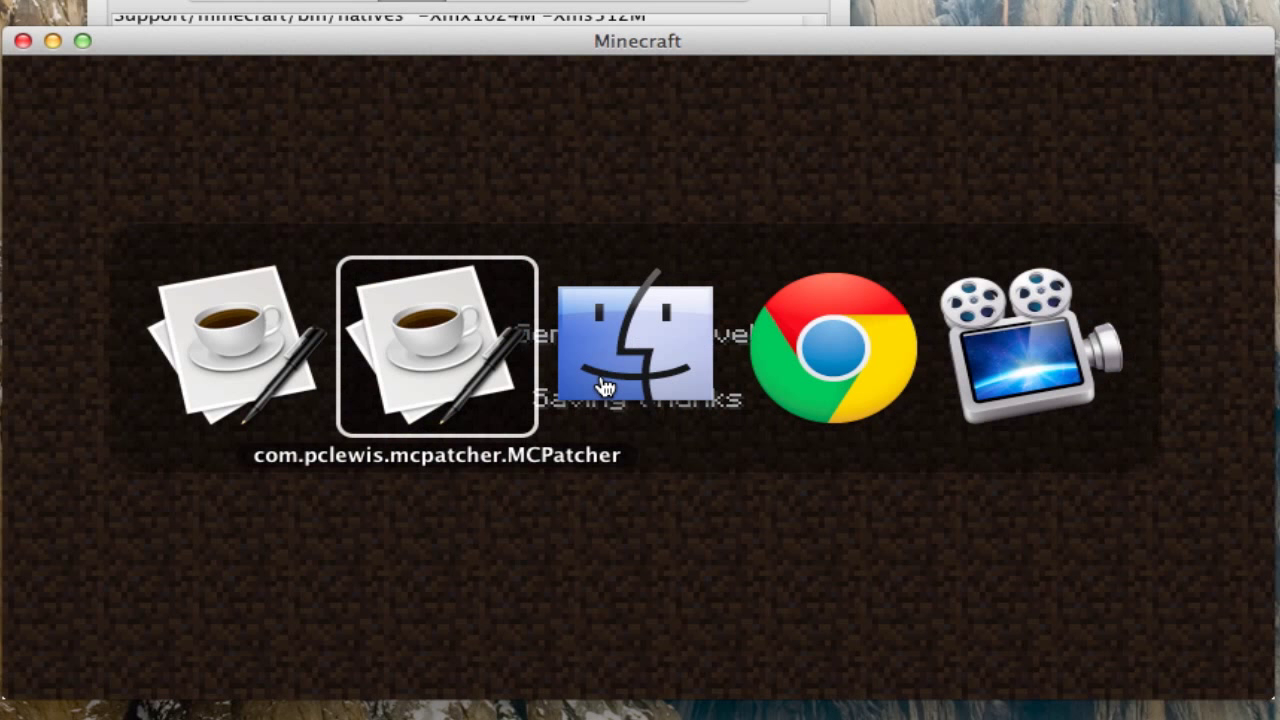
key(super+Tab)
key(super+Tab)
key(super+Tab)
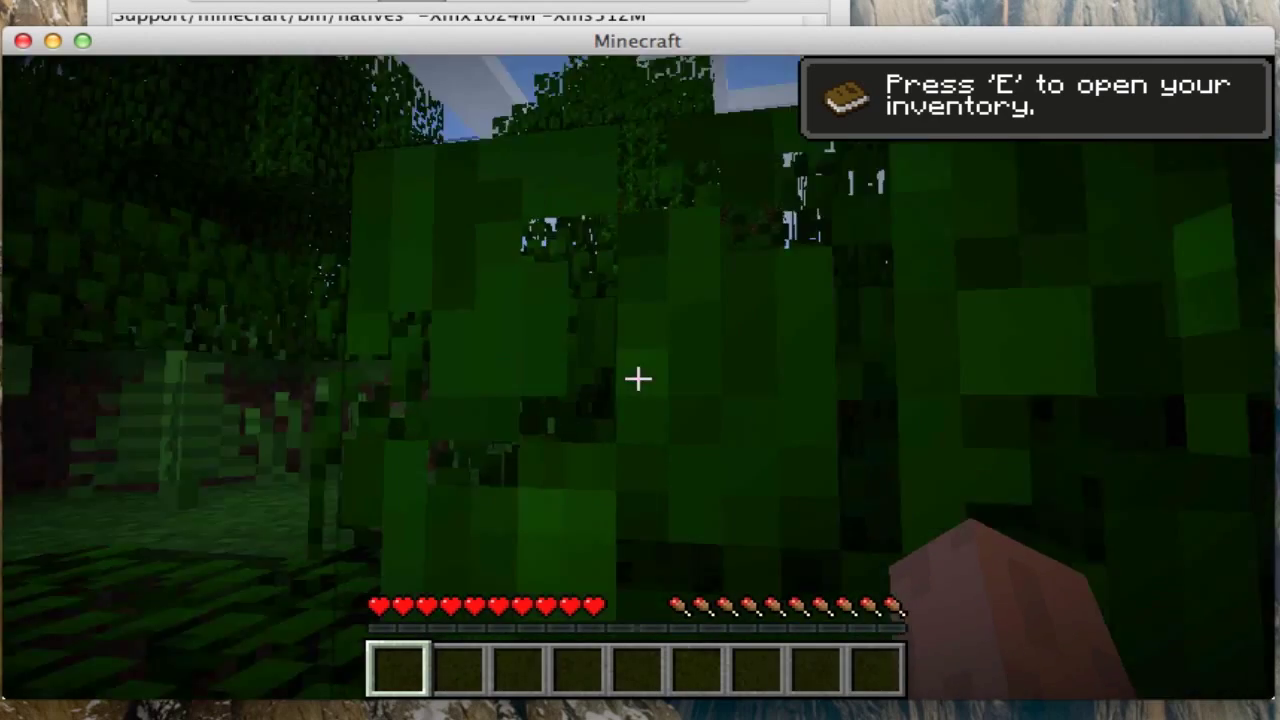
Open the inventory and take a stack of Wood 17:1 from the TooManyItems item list.
key(e)
key(e)
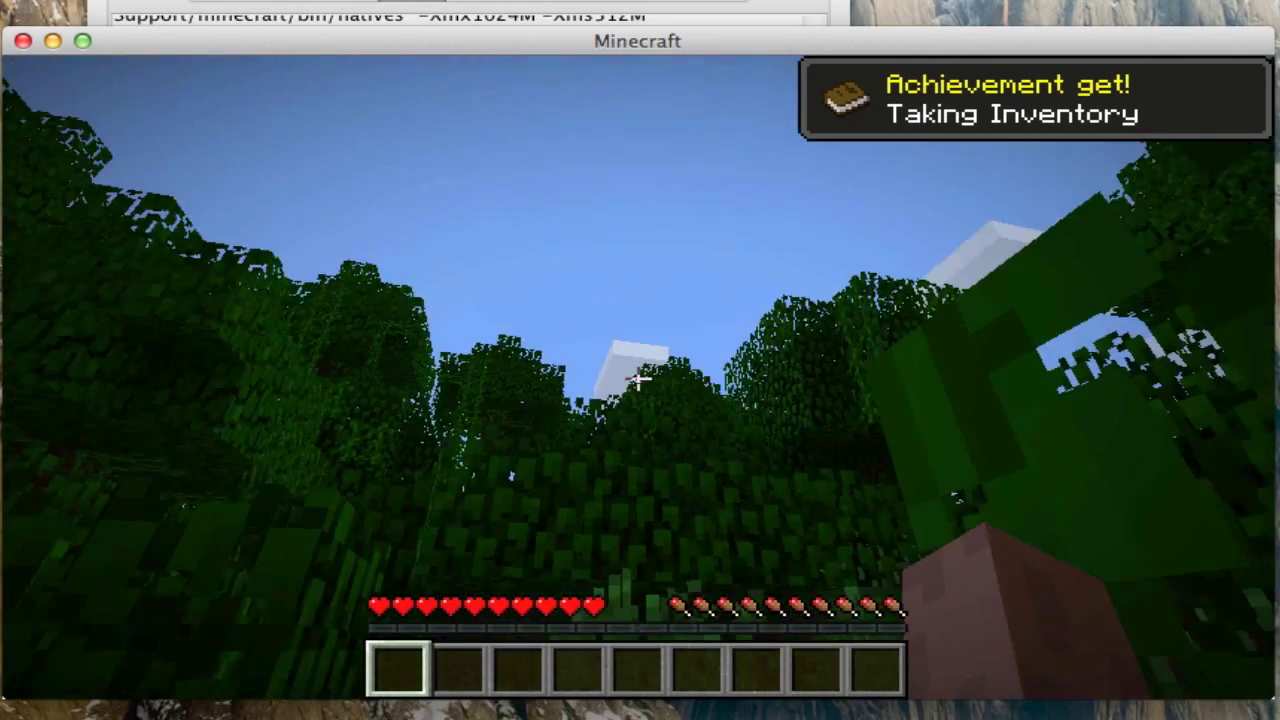
key(e)
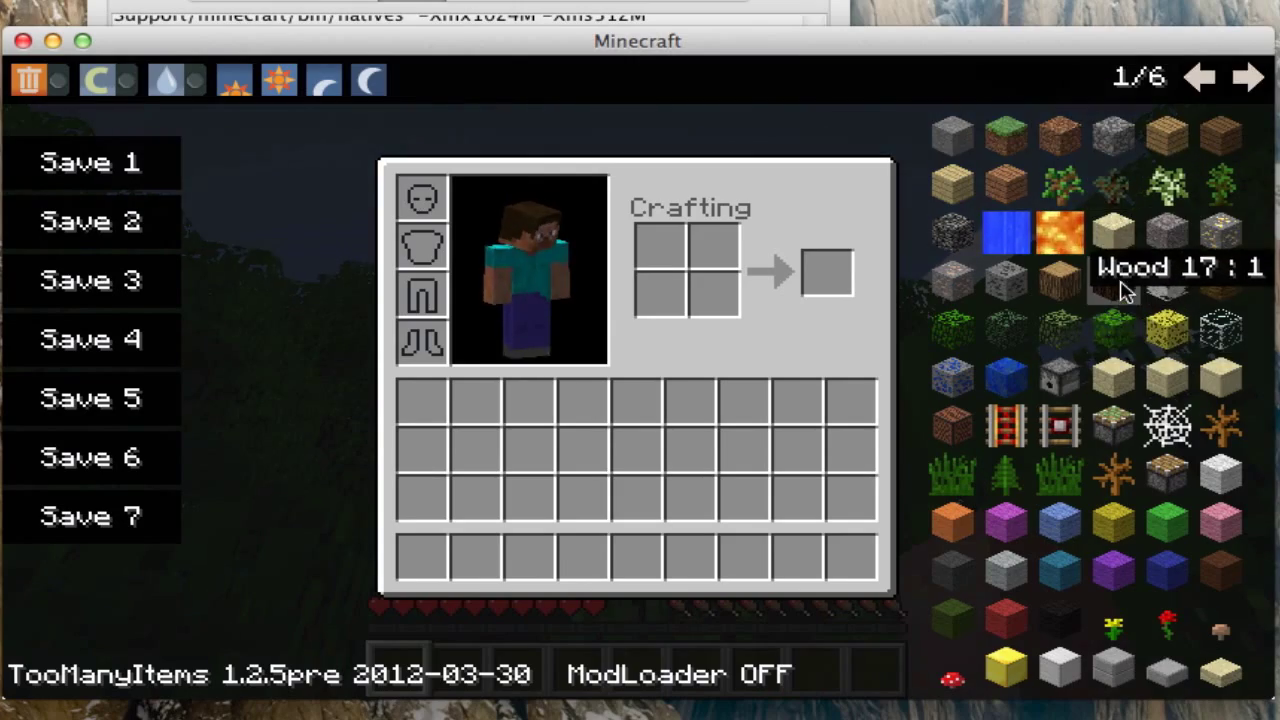
click(1114, 280)
key(e)
Build a rising four-column tower in the jungle by stacking the wood blocks.
right_click(638, 378)
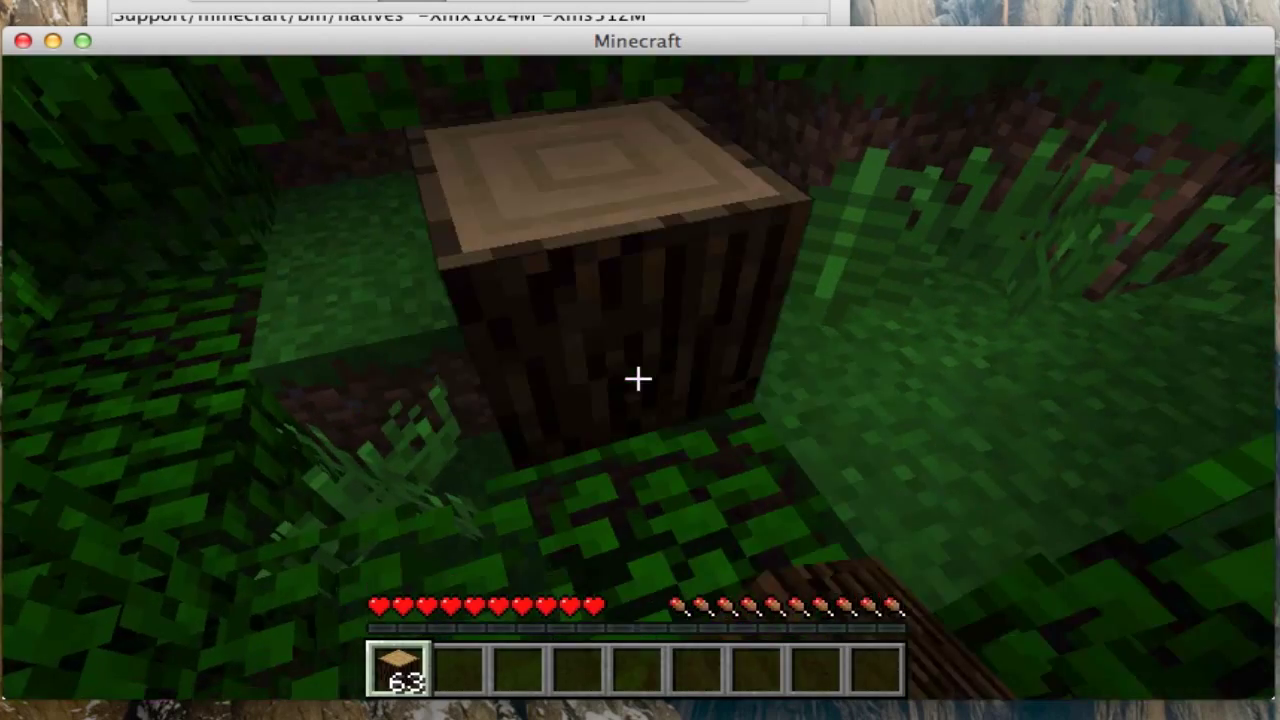
right_click(638, 378)
right_click(638, 378)
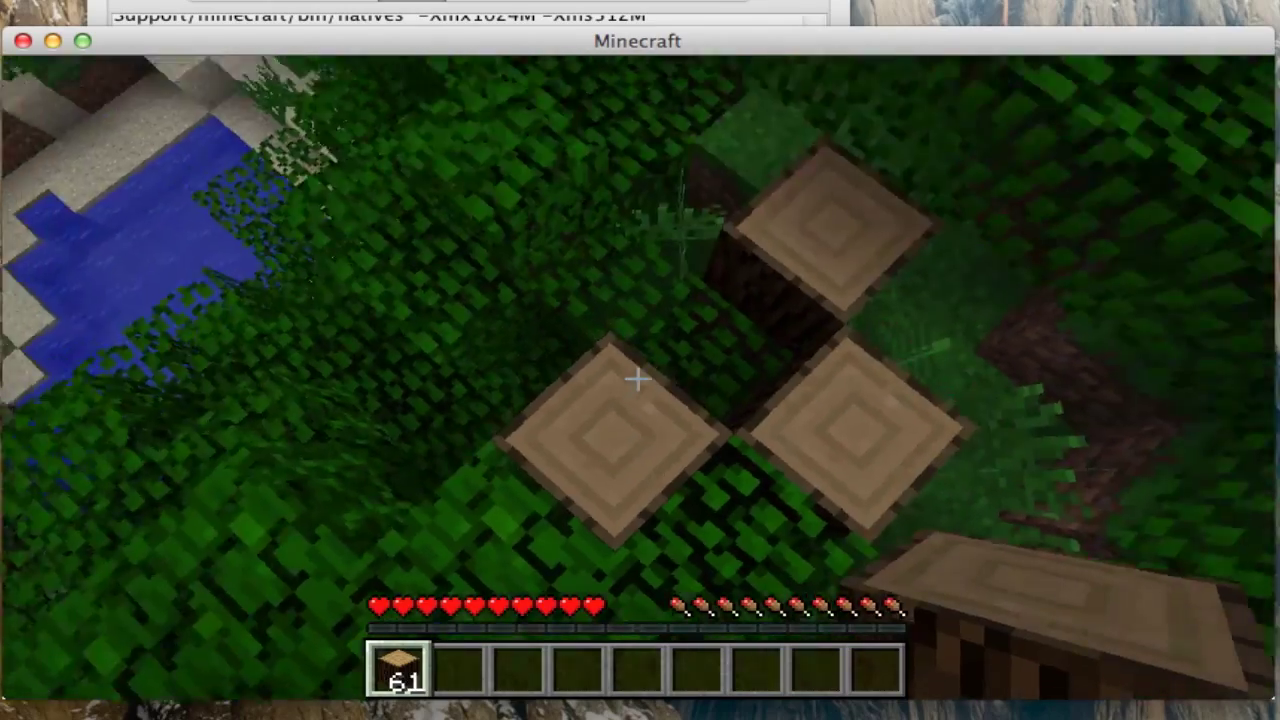
right_click(638, 378)
right_click(638, 378)
right_click(638, 378)
right_click(638, 378)
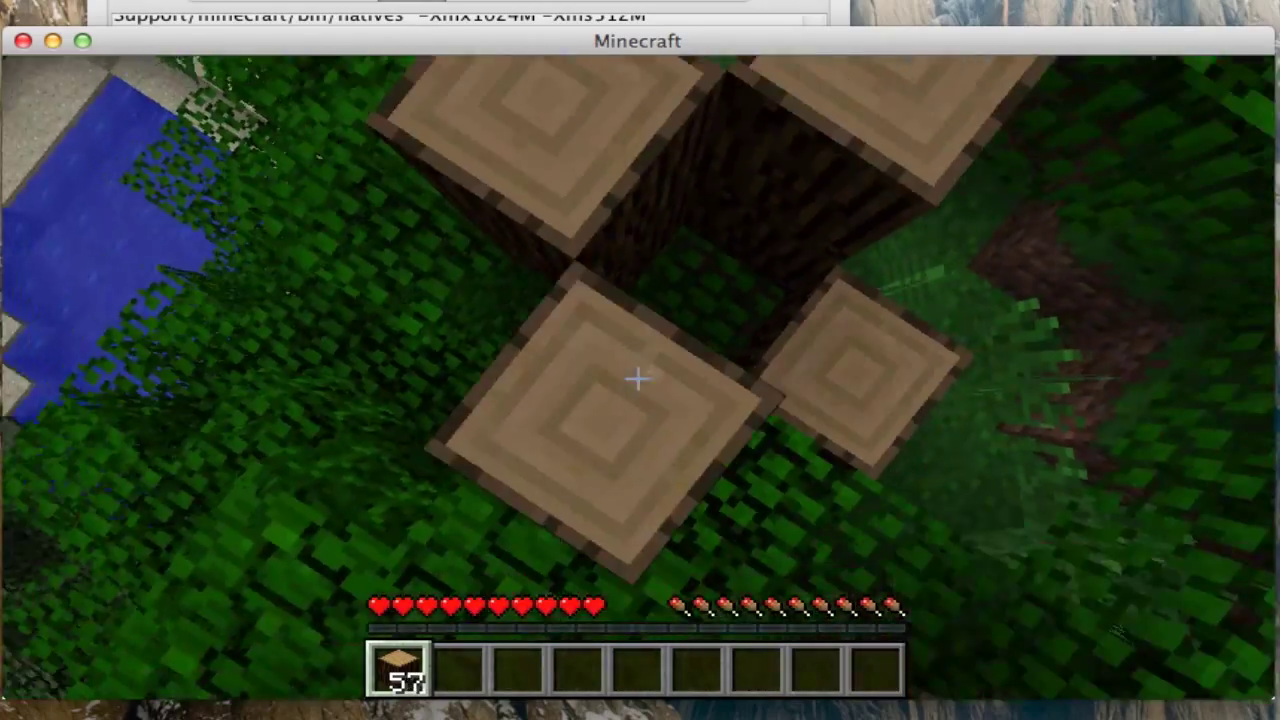
right_click(638, 378)
right_click(638, 378)
right_click(638, 378)
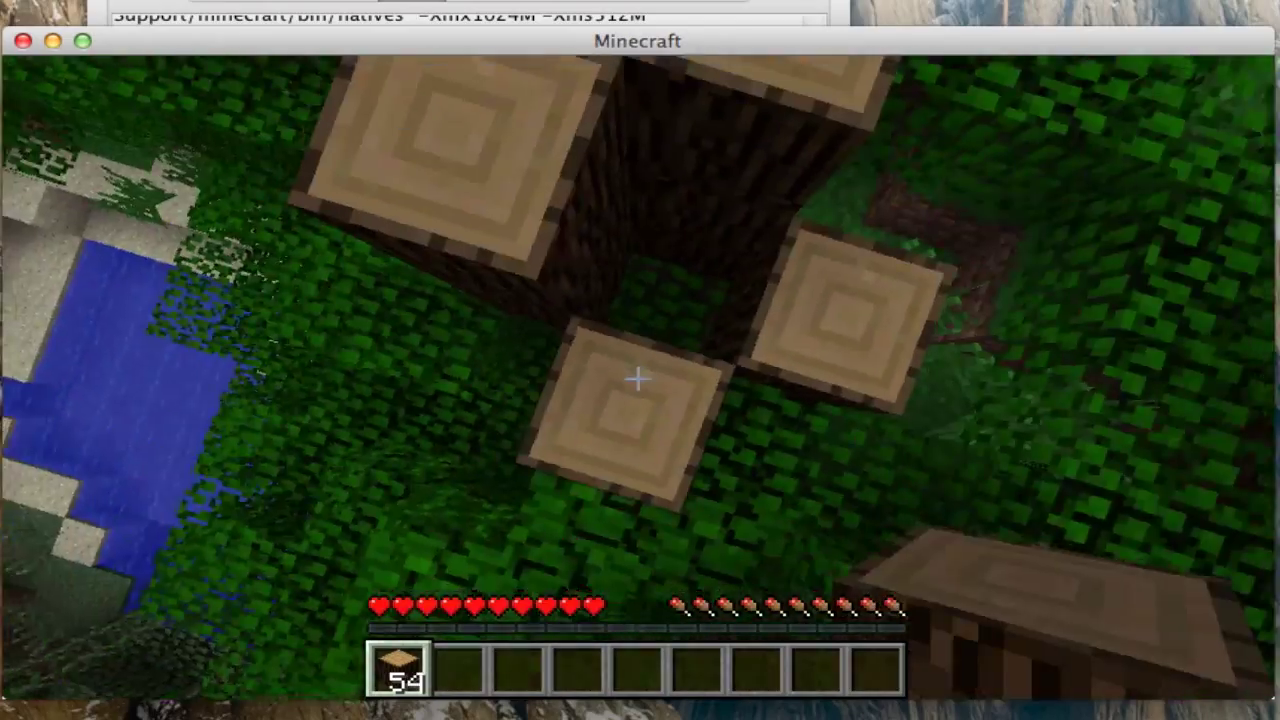
right_click(638, 378)
right_click(638, 378)
right_click(638, 378)
right_click(638, 378)
right_click(638, 378)
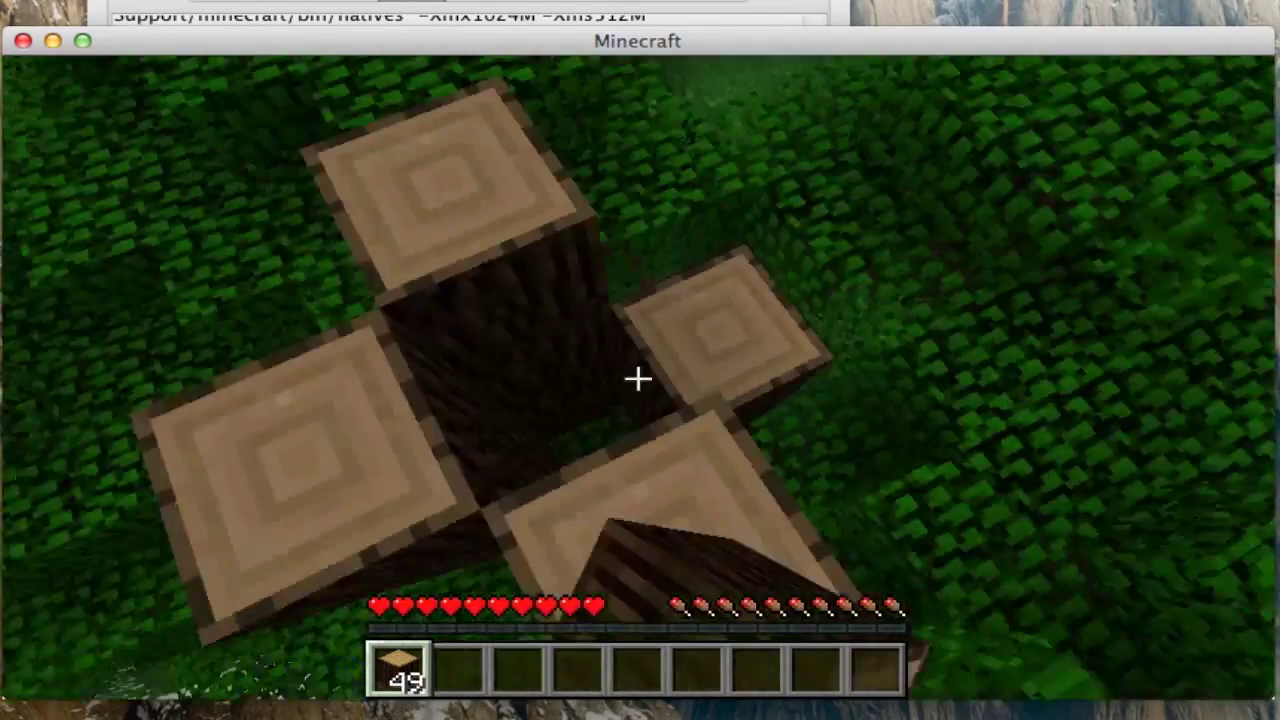
right_click(638, 378)
right_click(638, 378)
right_click(638, 378)
right_click(638, 378)
right_click(638, 378)
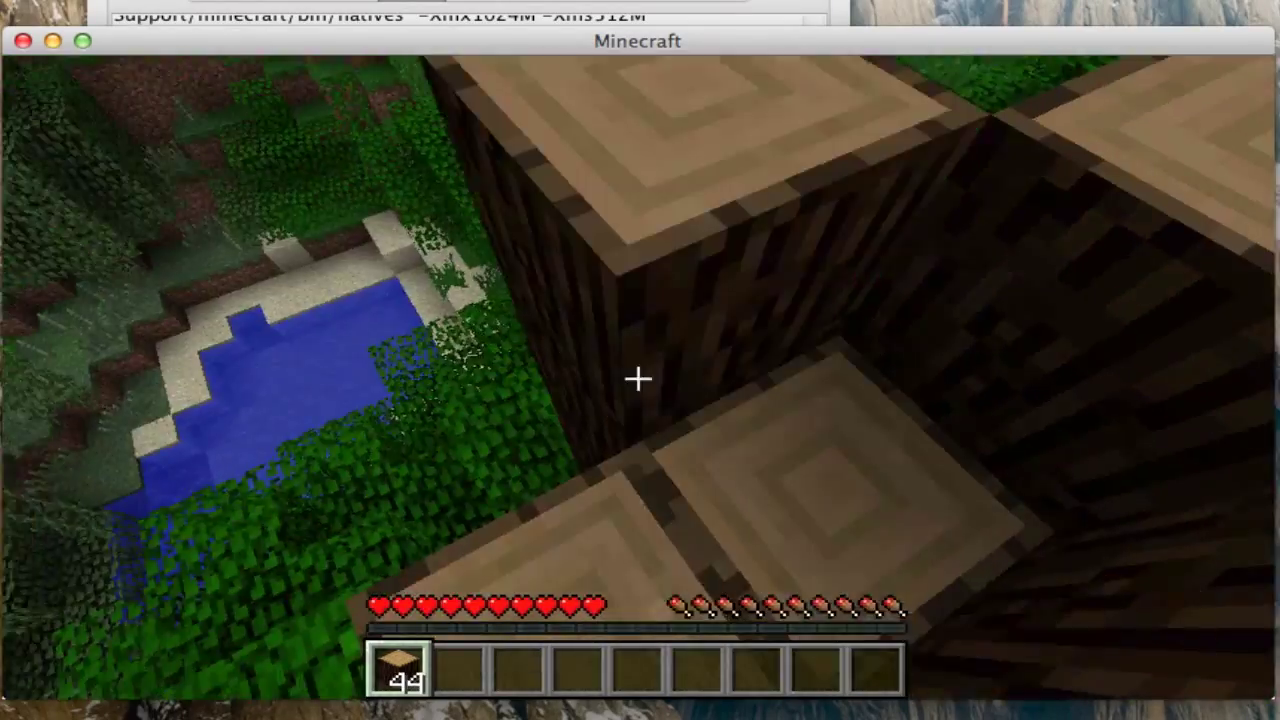
right_click(638, 378)
Save and quit the world, exit Minecraft and return to the MCPatcher window.
key(Escape)
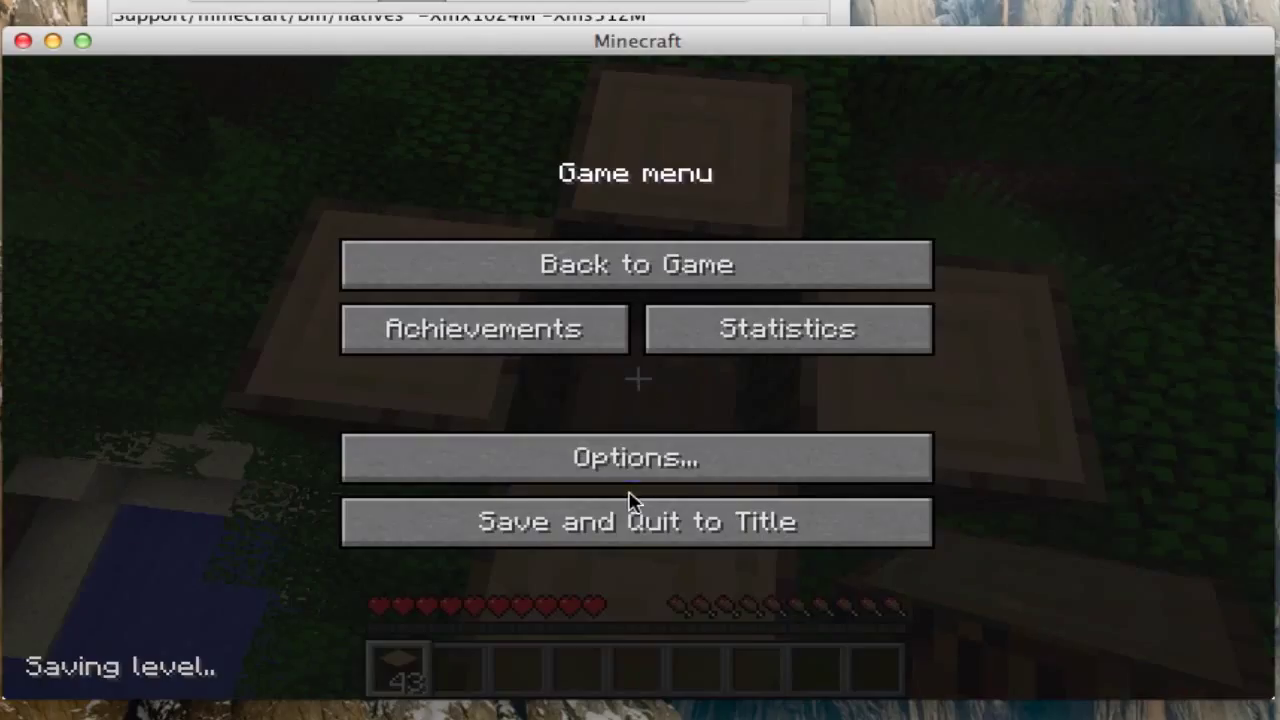
click(630, 522)
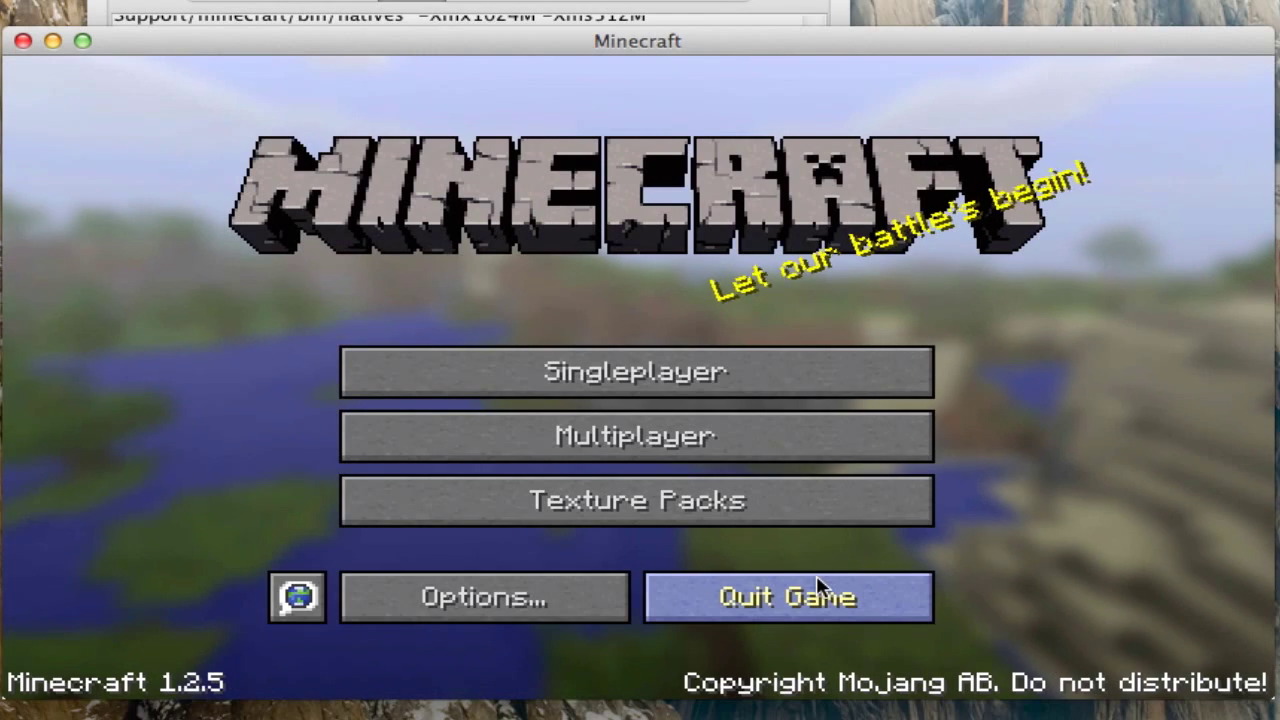
click(805, 595)
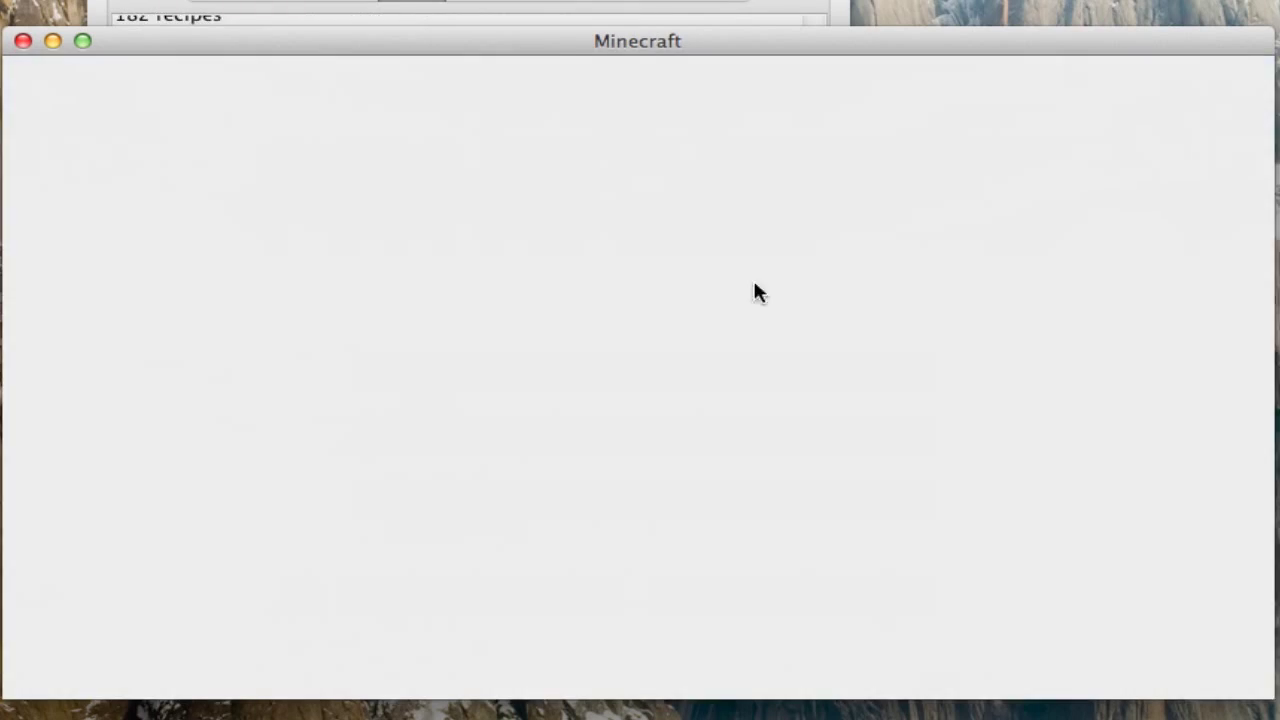
click(250, 2)
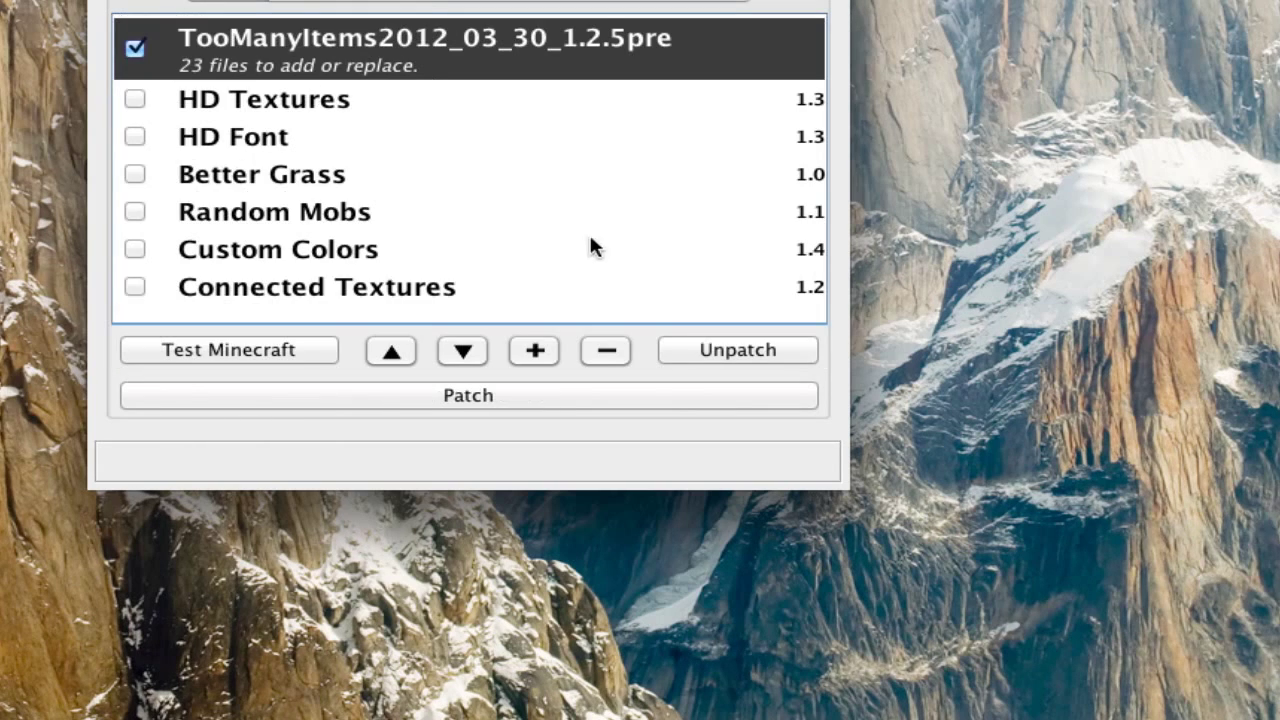
Add ModLoader.zip from the mods folder as a mod, accepting its full list of files to insert.
click(532, 351)
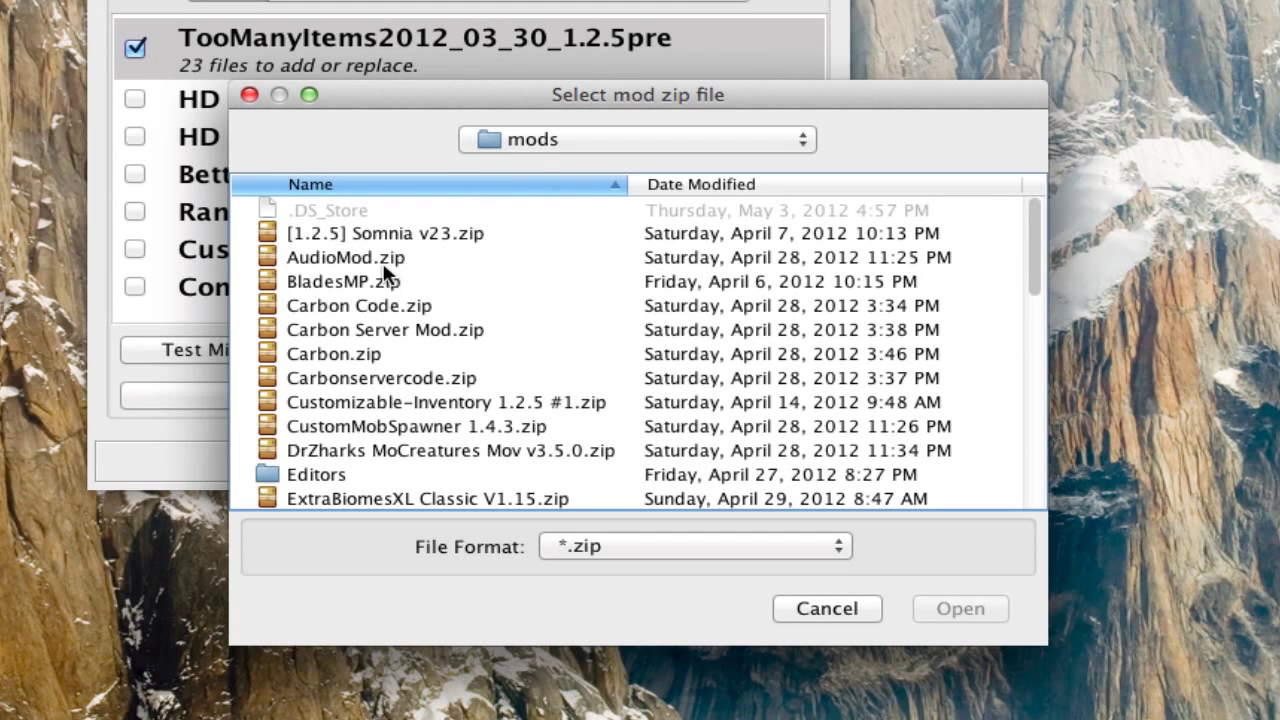
scroll(363, 351, down, 5)
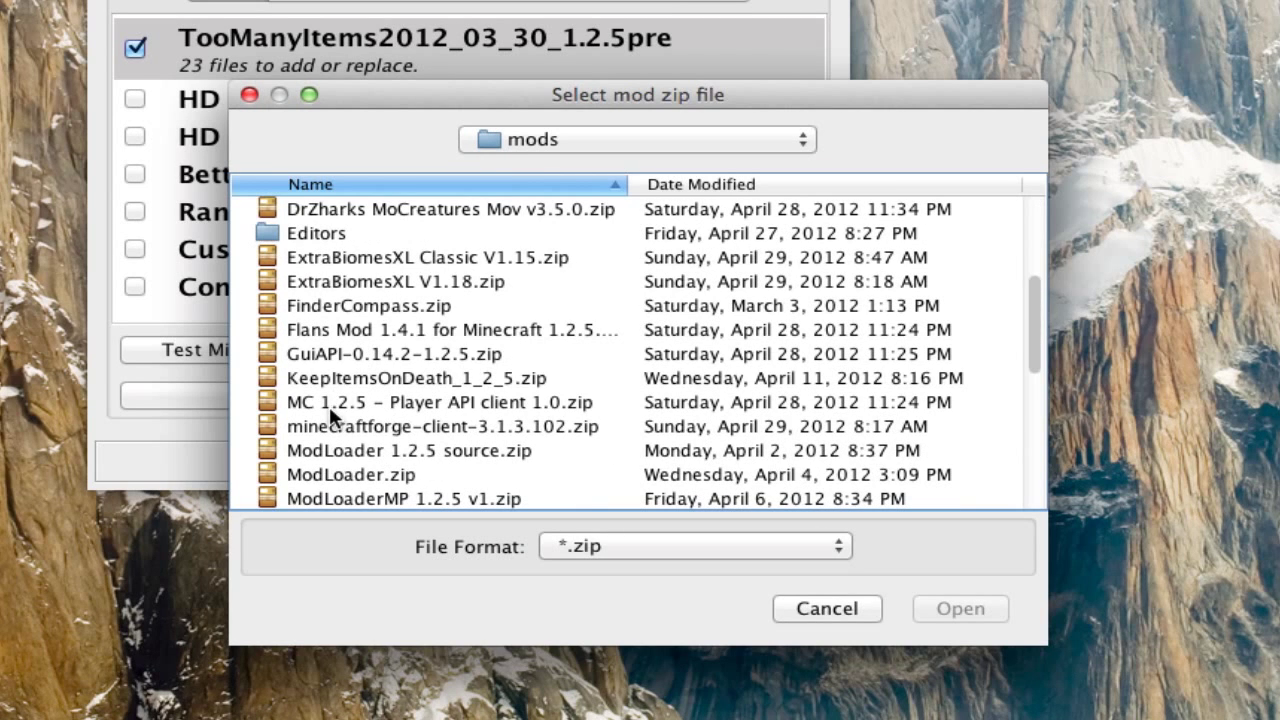
scroll(357, 423, up, 5)
scroll(366, 429, down, 12)
scroll(410, 315, up, 2)
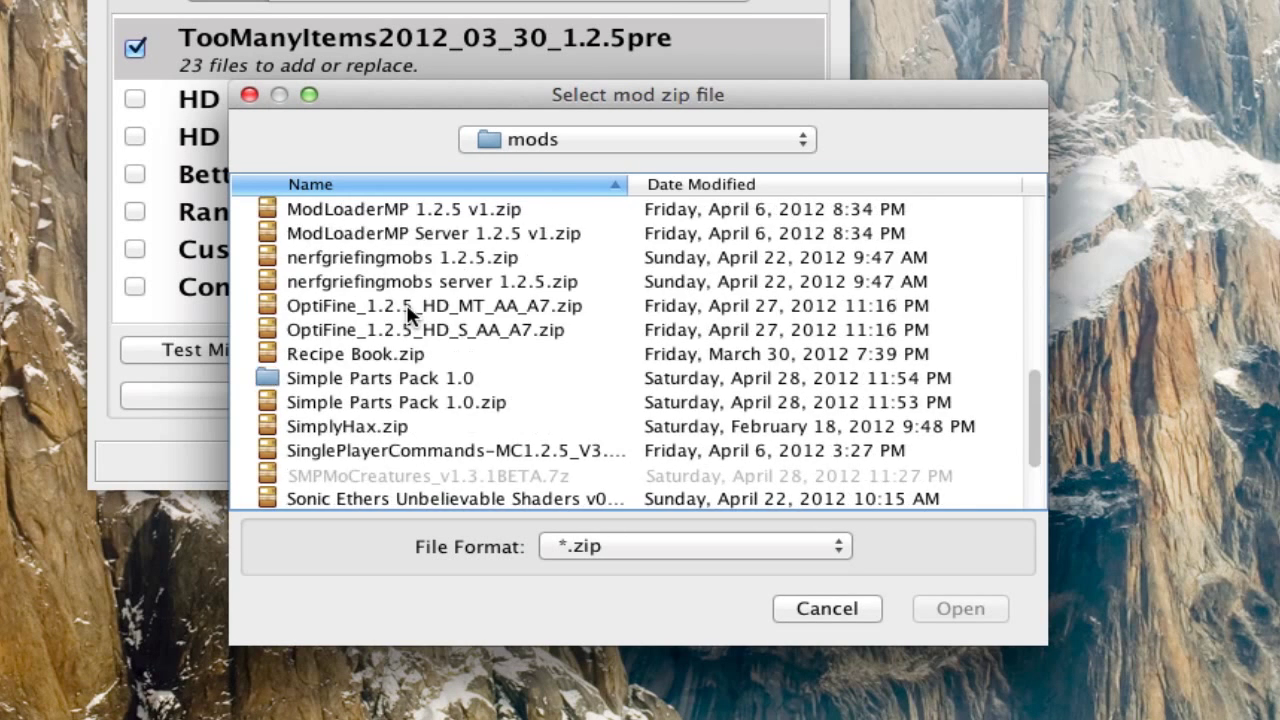
scroll(410, 315, up, 1)
double_click(370, 233)
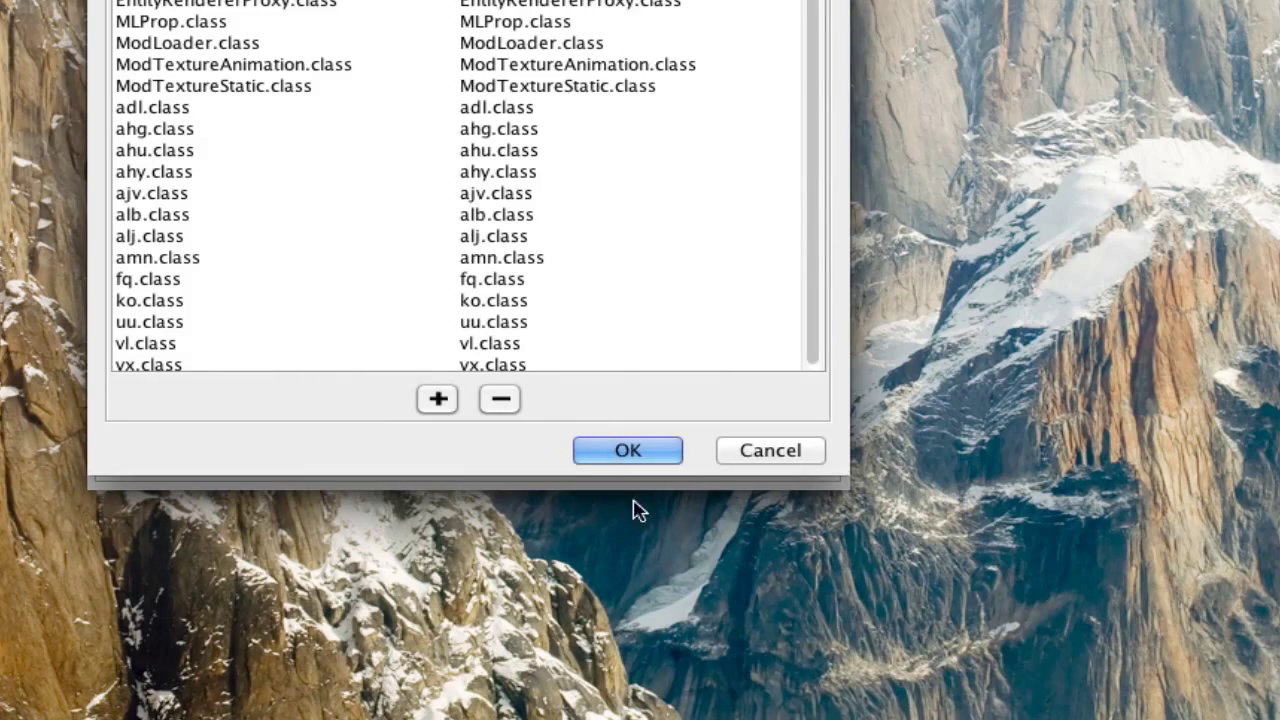
click(607, 450)
Add OptiFine_1.2.5_HD_S_AA_A7.zip below ModLoader, try patching with all three mods enabled, and decline to continue despite the conflict.
click(531, 349)
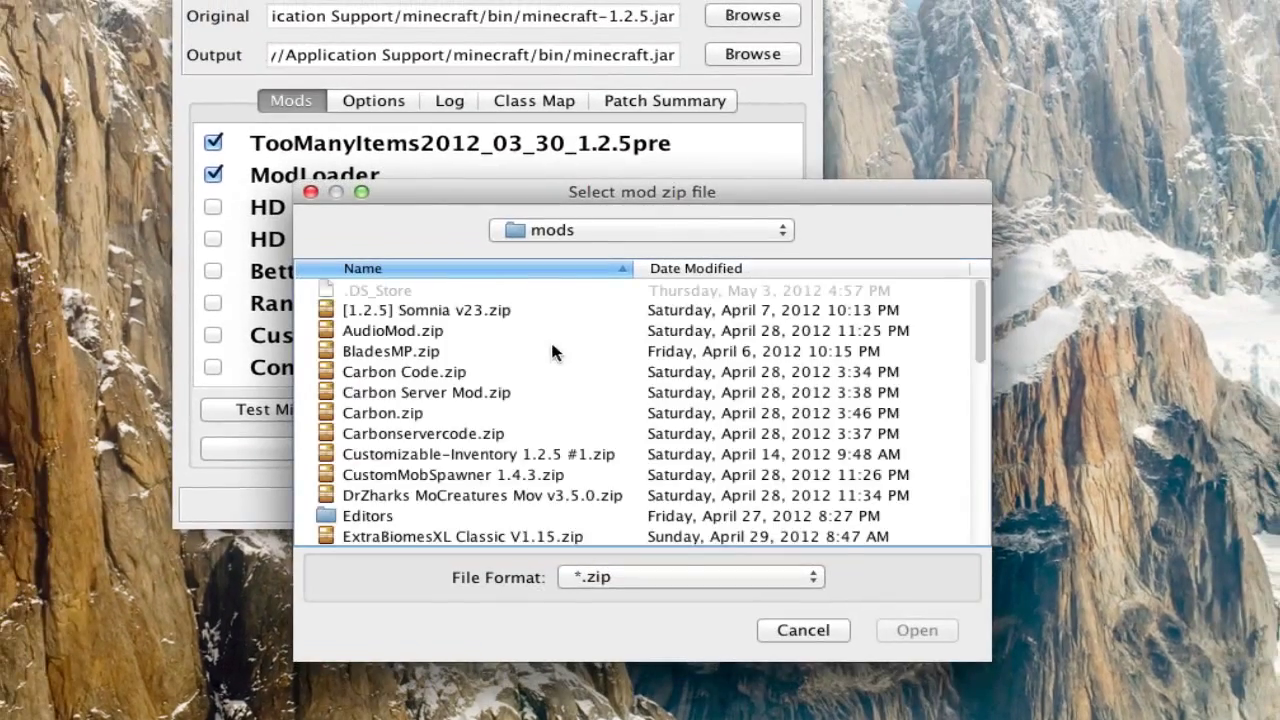
scroll(508, 448, down, 15)
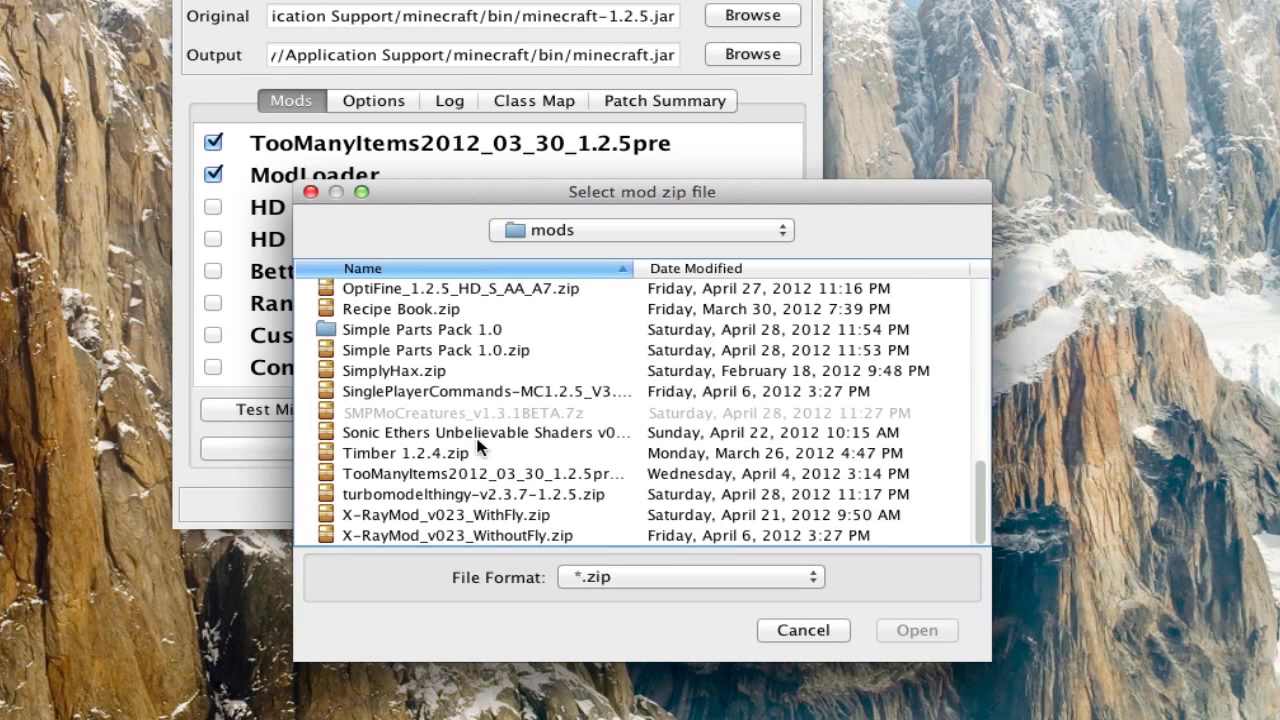
scroll(480, 445, up, 1)
double_click(518, 354)
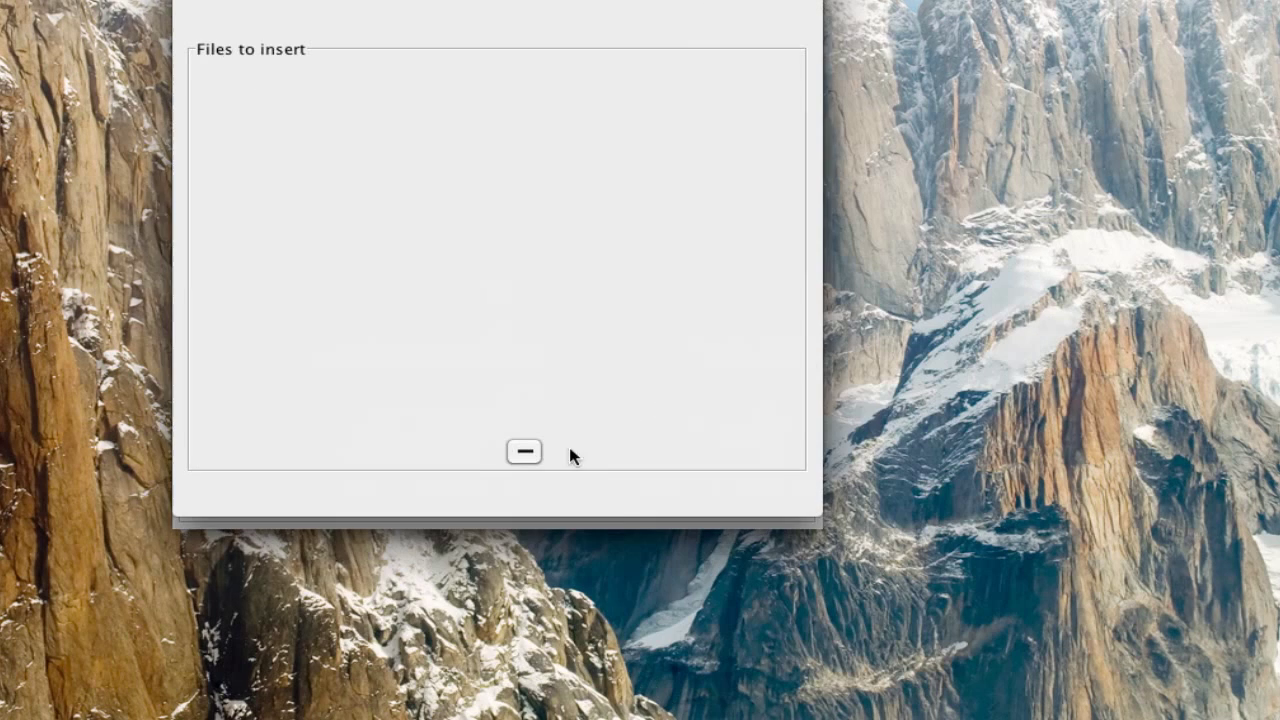
click(629, 493)
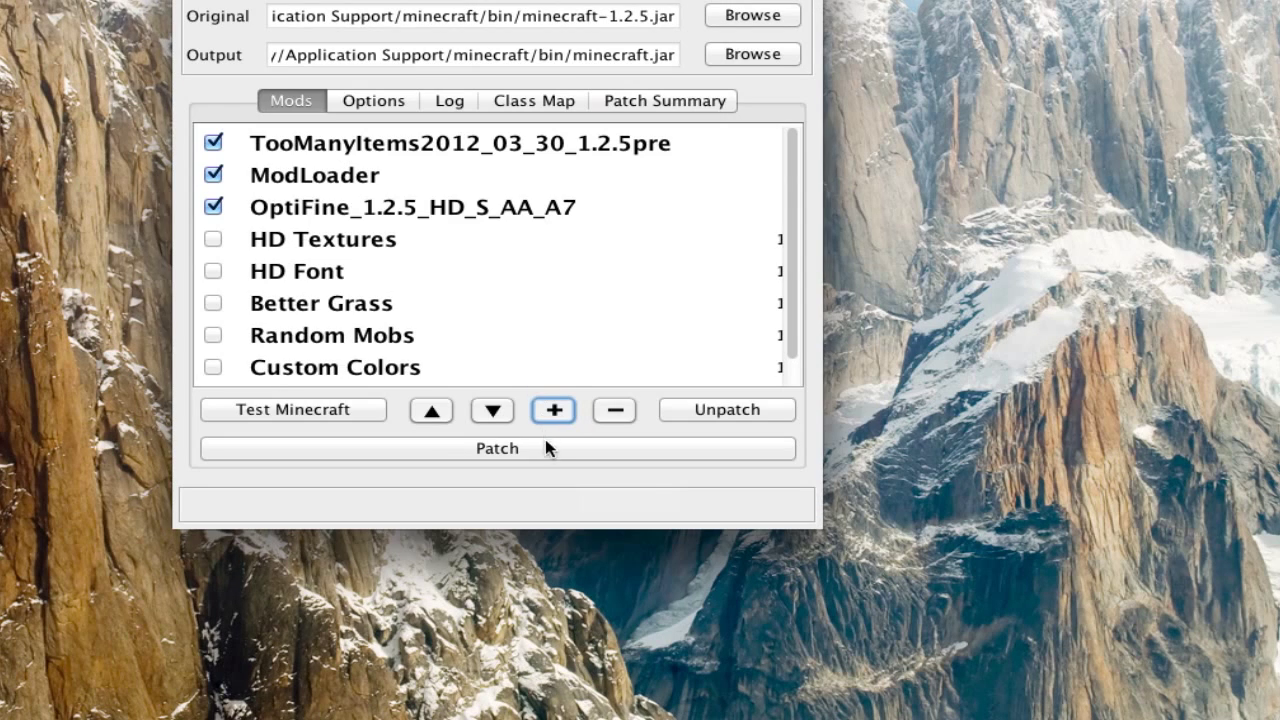
click(546, 448)
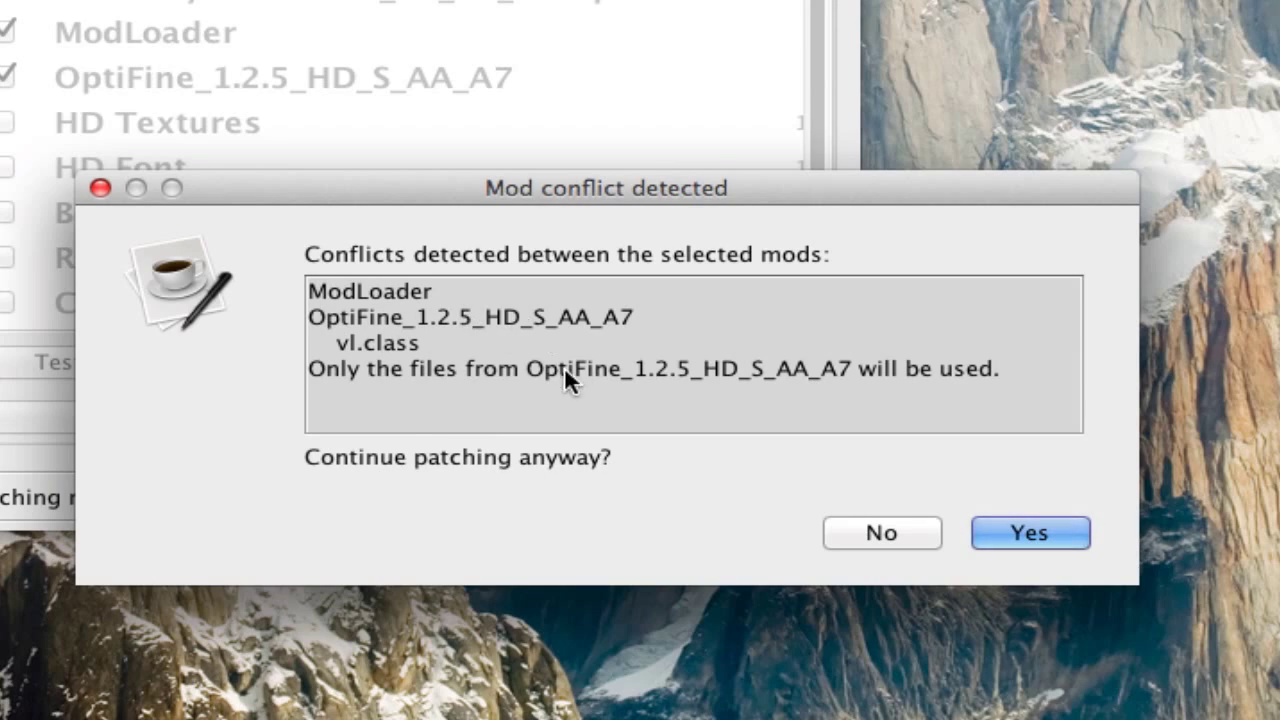
click(898, 530)
Remove OptiFine_1.2.5_HD_S_AA_A7 and ModLoader from the mod list.
click(398, 77)
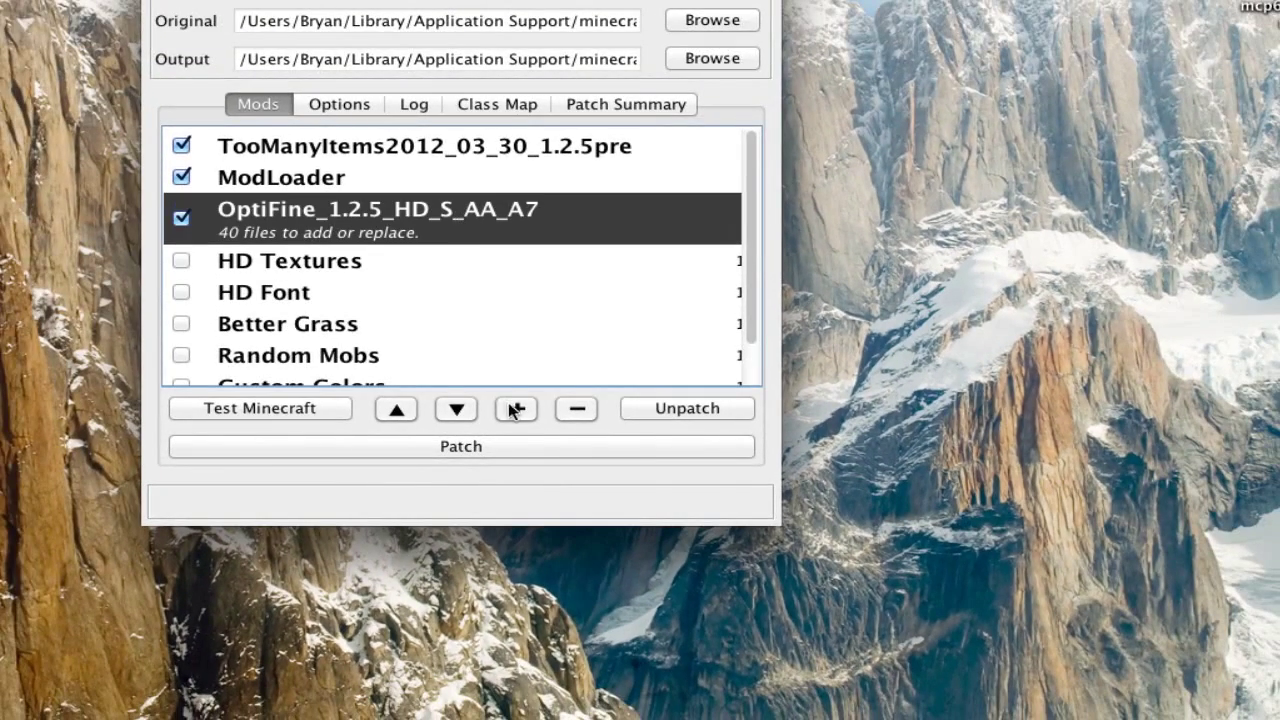
click(576, 408)
click(471, 185)
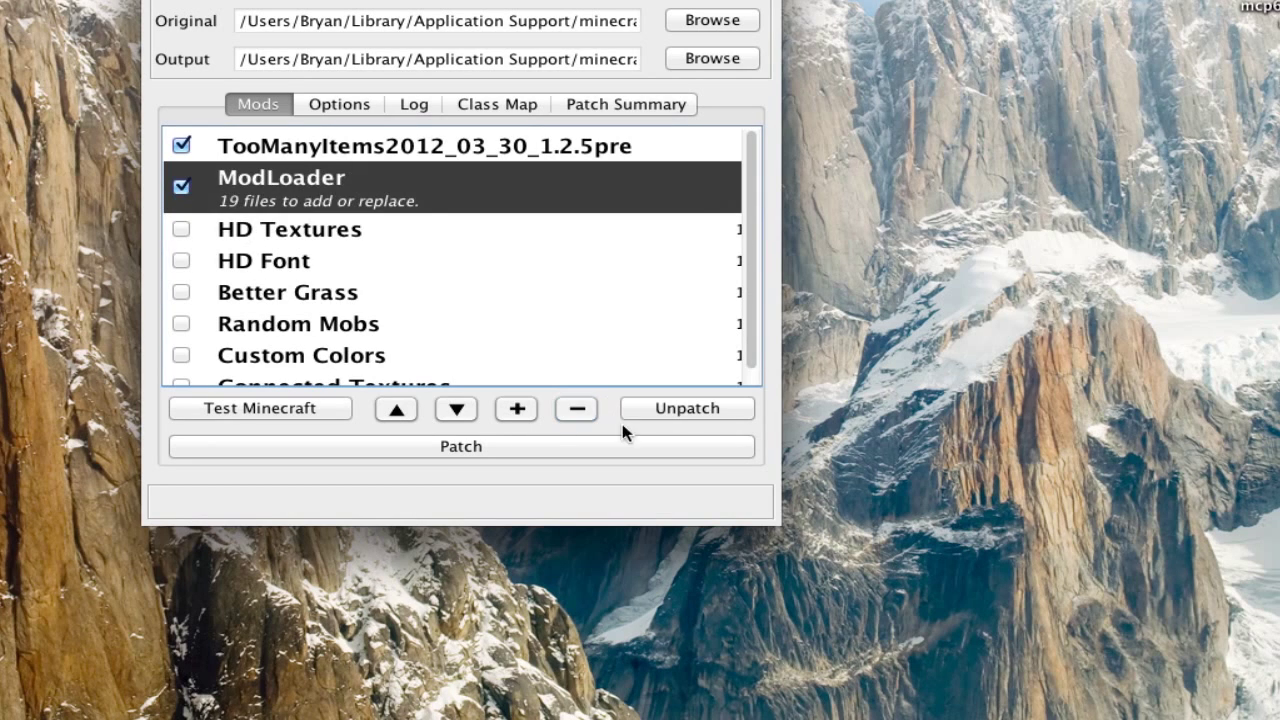
click(568, 409)
Add OptiFine_1.2.5_HD_S_AA_A7.zip as a mod directly below TooManyItems, accepting its files to insert.
click(517, 408)
scroll(338, 396, down, 2)
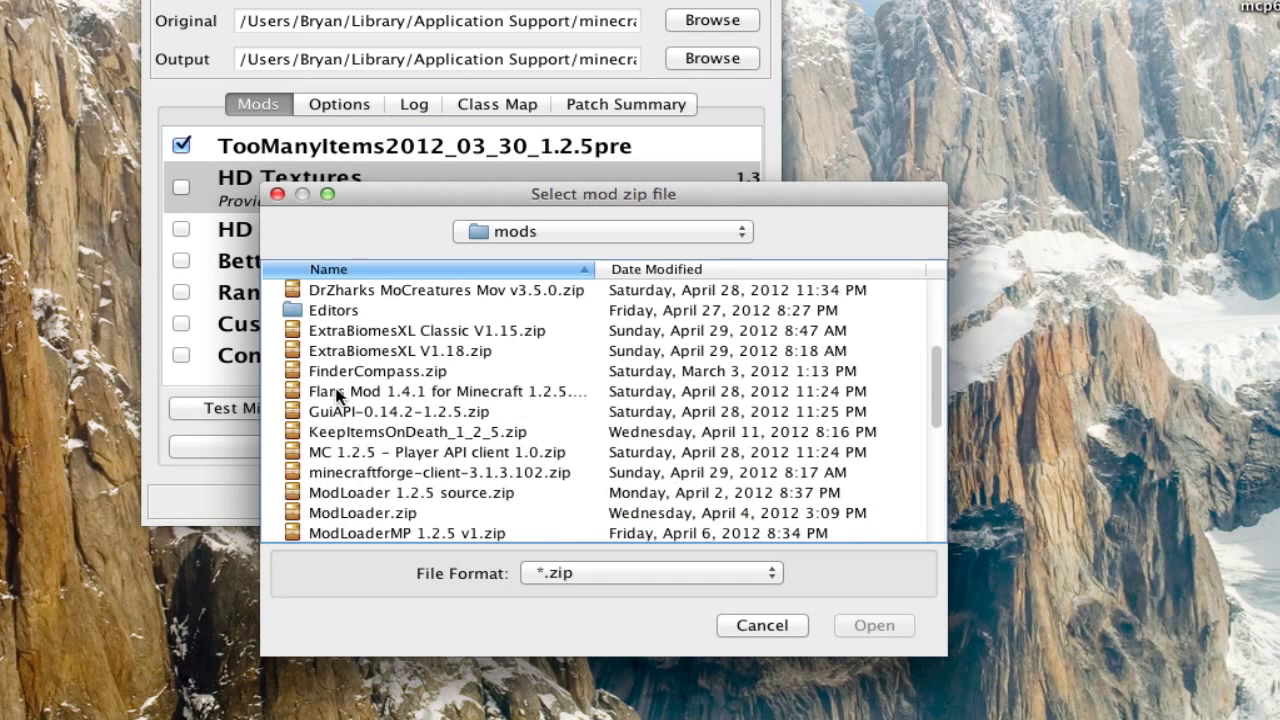
scroll(338, 396, down, 5)
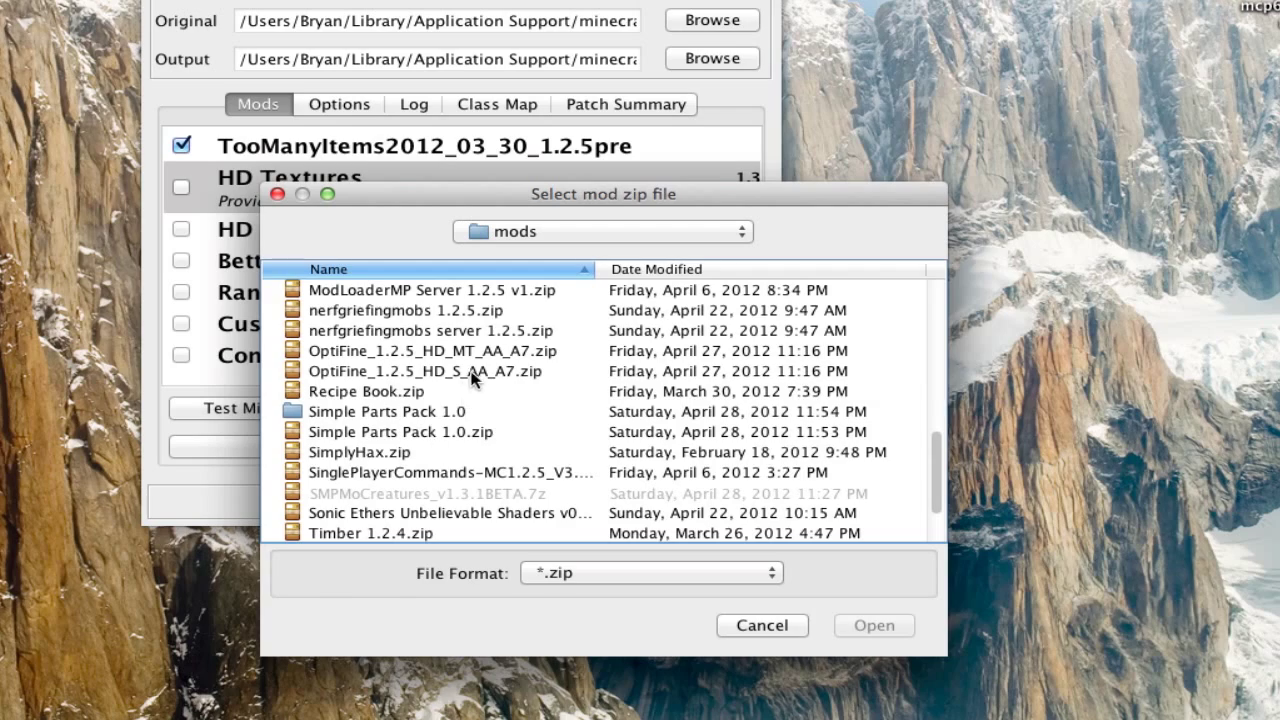
double_click(471, 372)
click(595, 492)
Add ModLoader.zip below OptiFine, try patching in this reversed order, and decline to continue despite the conflict.
click(517, 408)
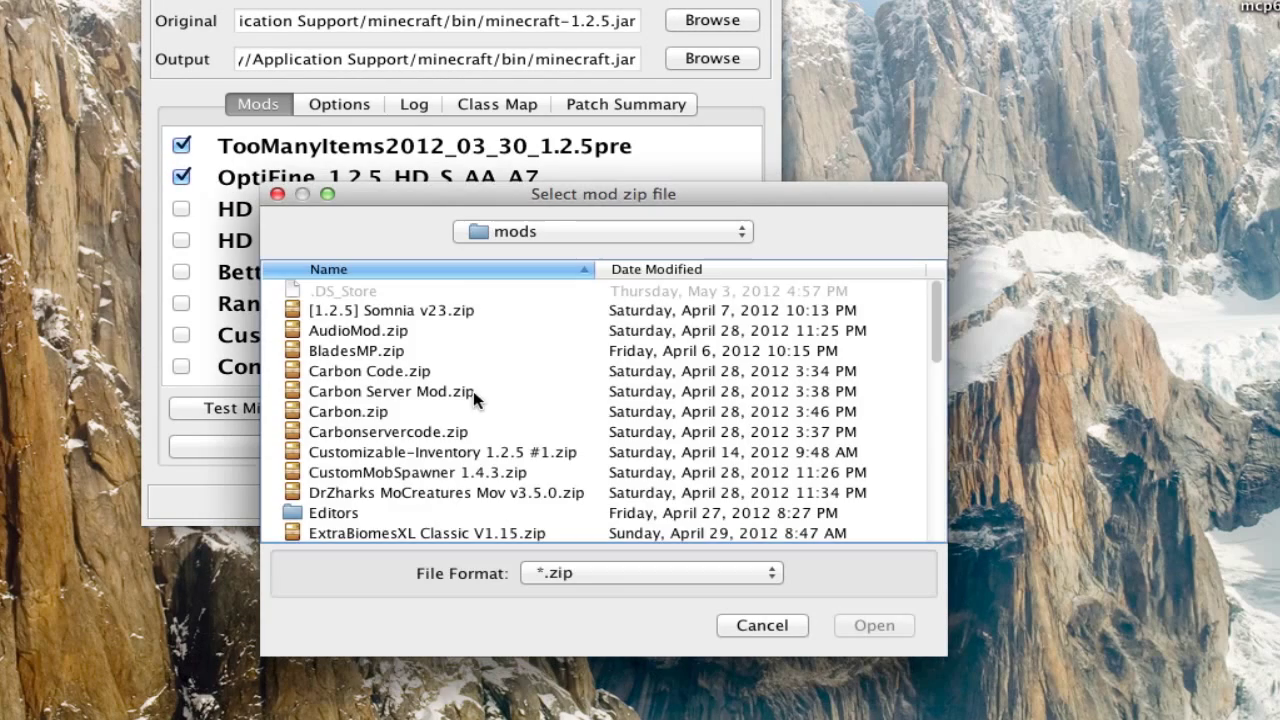
scroll(473, 391, down, 10)
scroll(433, 412, up, 4)
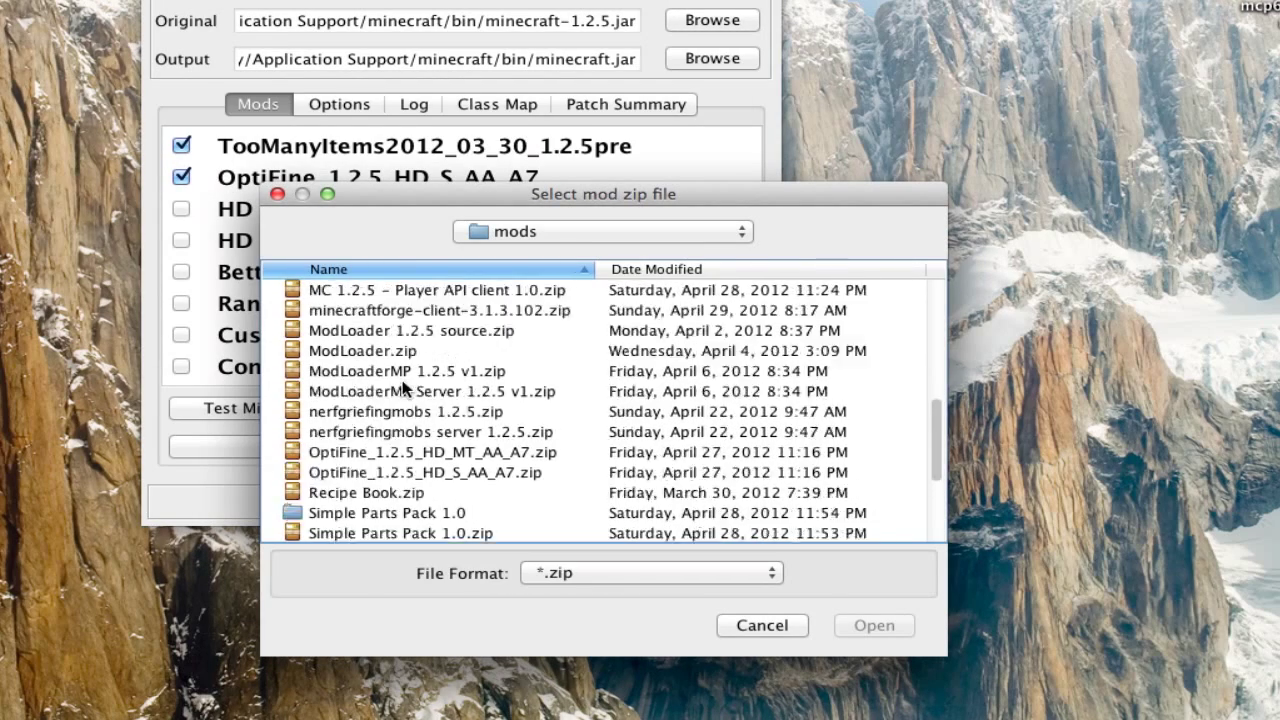
double_click(362, 351)
click(573, 491)
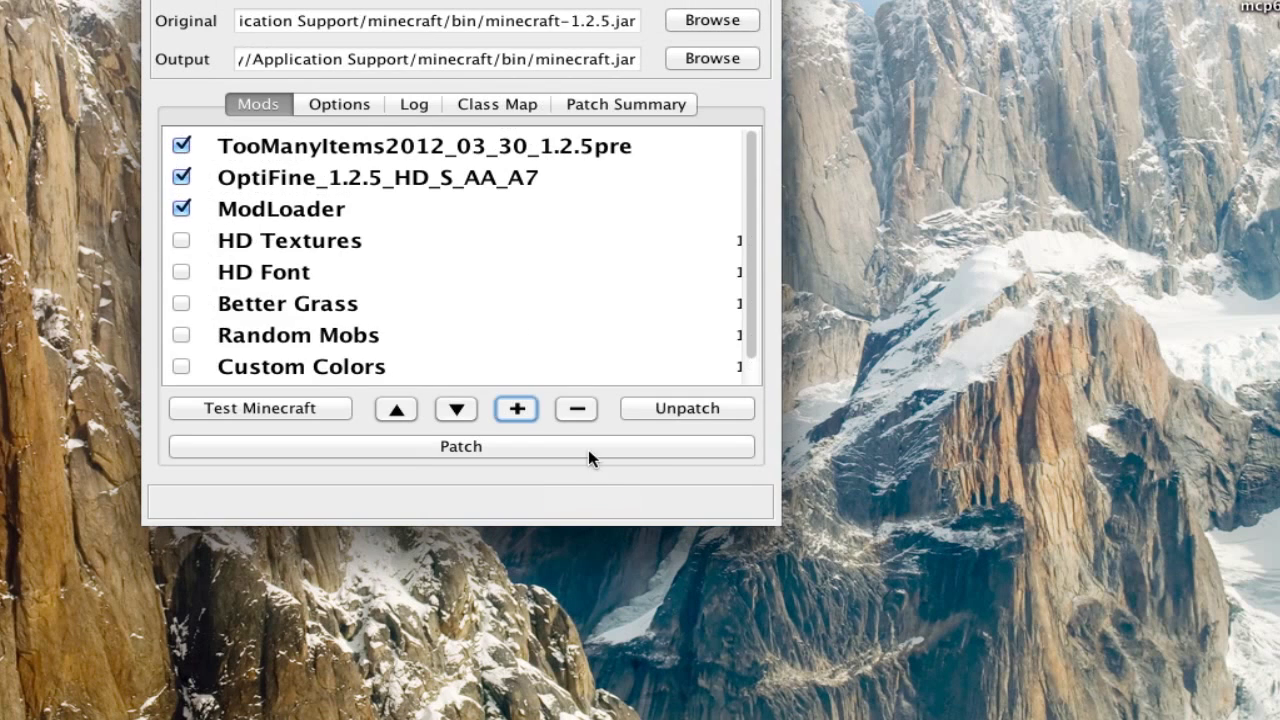
click(588, 447)
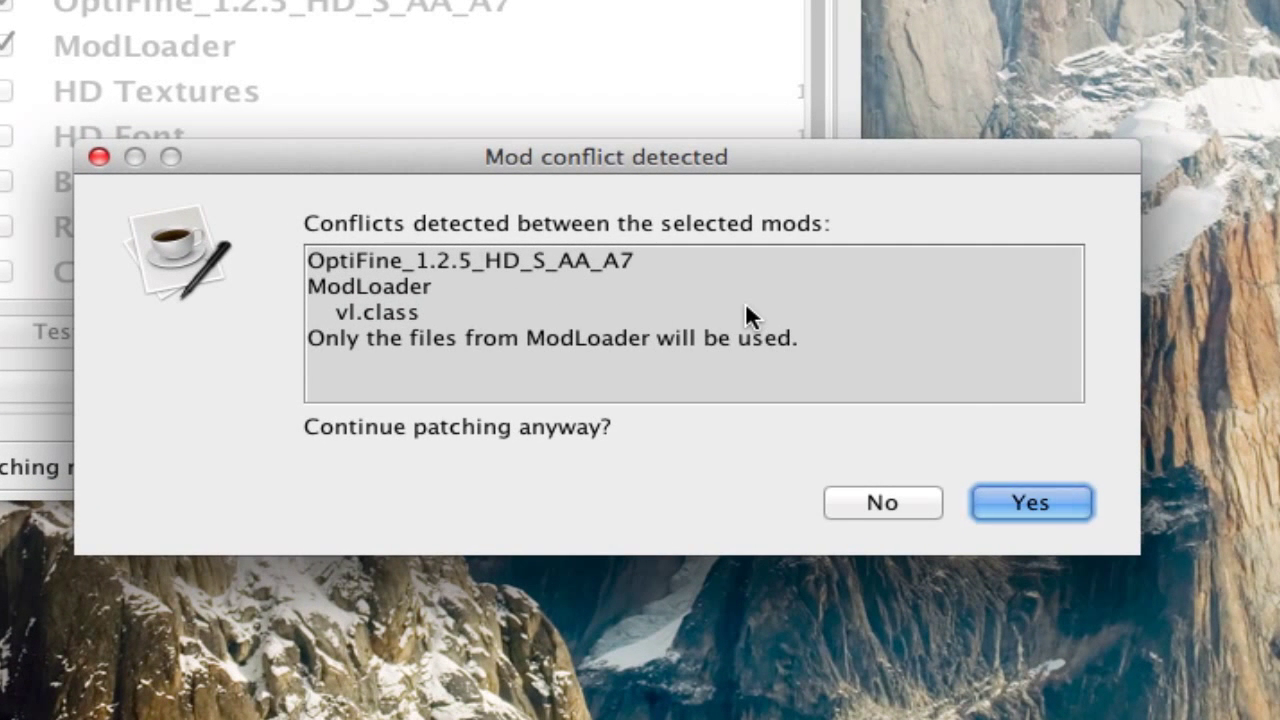
click(876, 503)
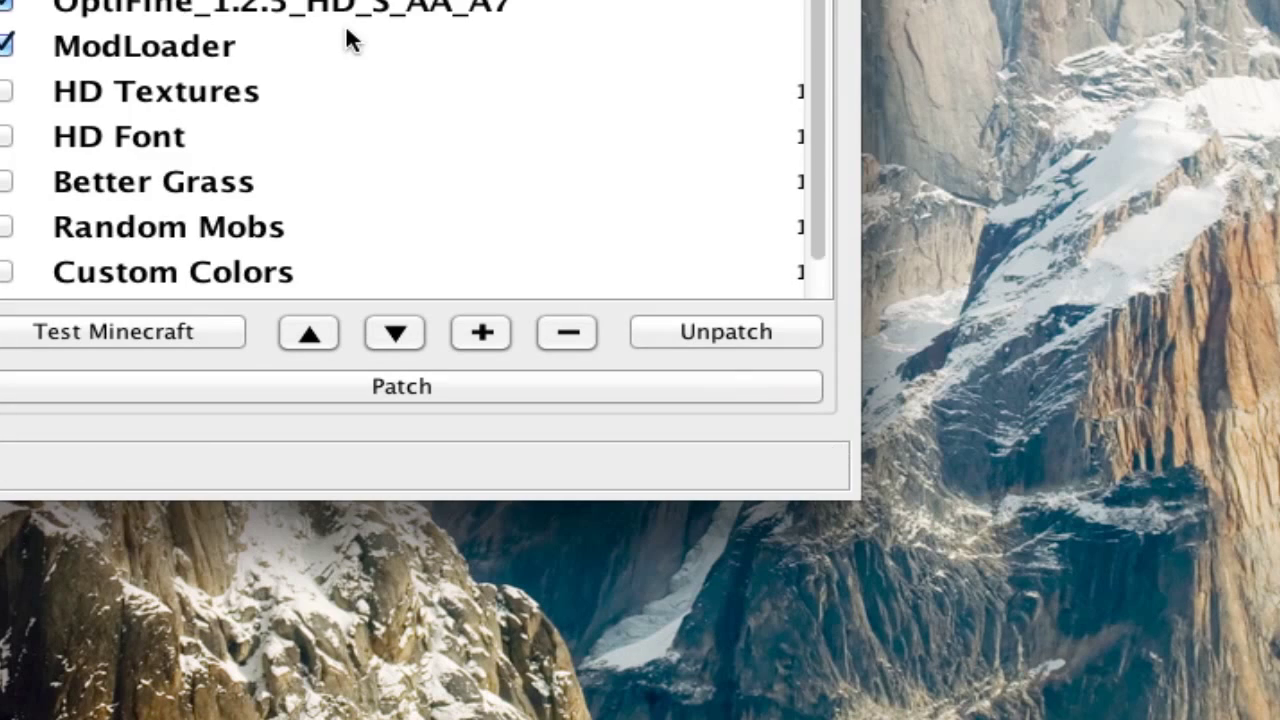
Remove ModLoader and OptiFine from the mod list, keeping only TooManyItems.
click(345, 35)
click(365, 62)
click(400, 0)
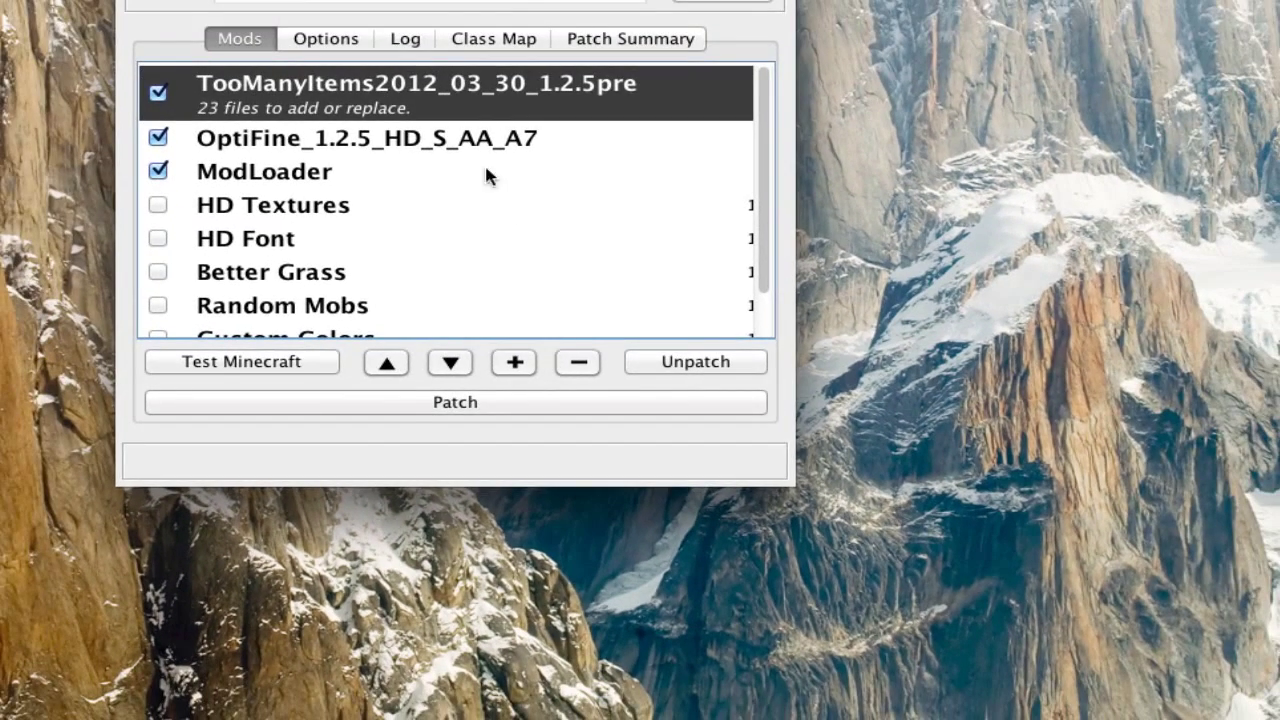
click(486, 176)
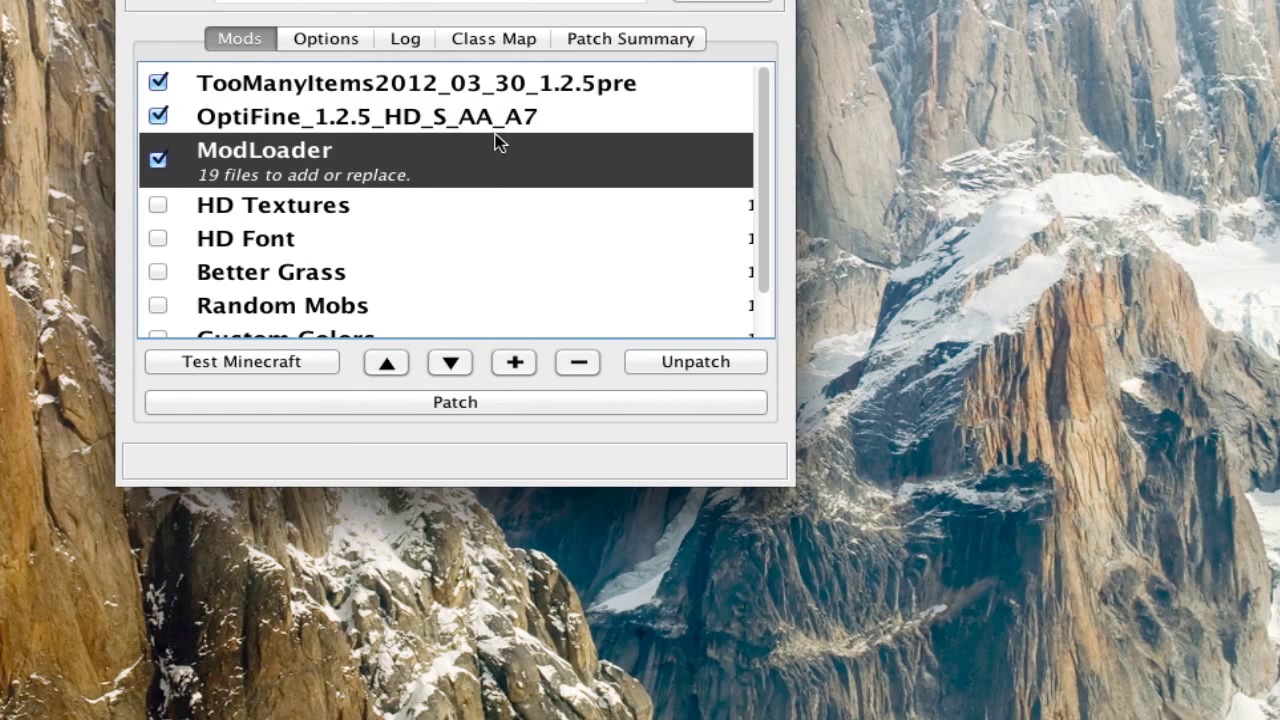
click(577, 363)
click(553, 126)
click(578, 362)
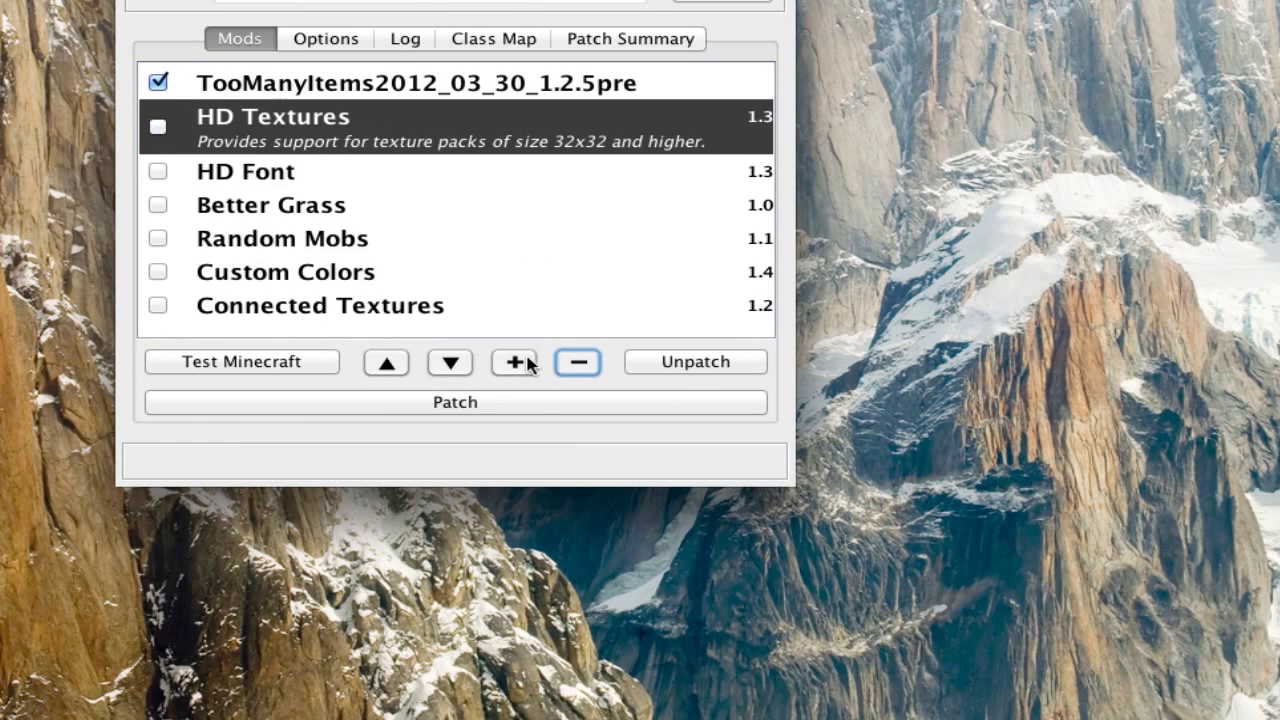
Add ModLoader.zip from the mods folder as a mod directly below TooManyItems, accepting its files to insert.
click(515, 363)
scroll(609, 414, down, 10)
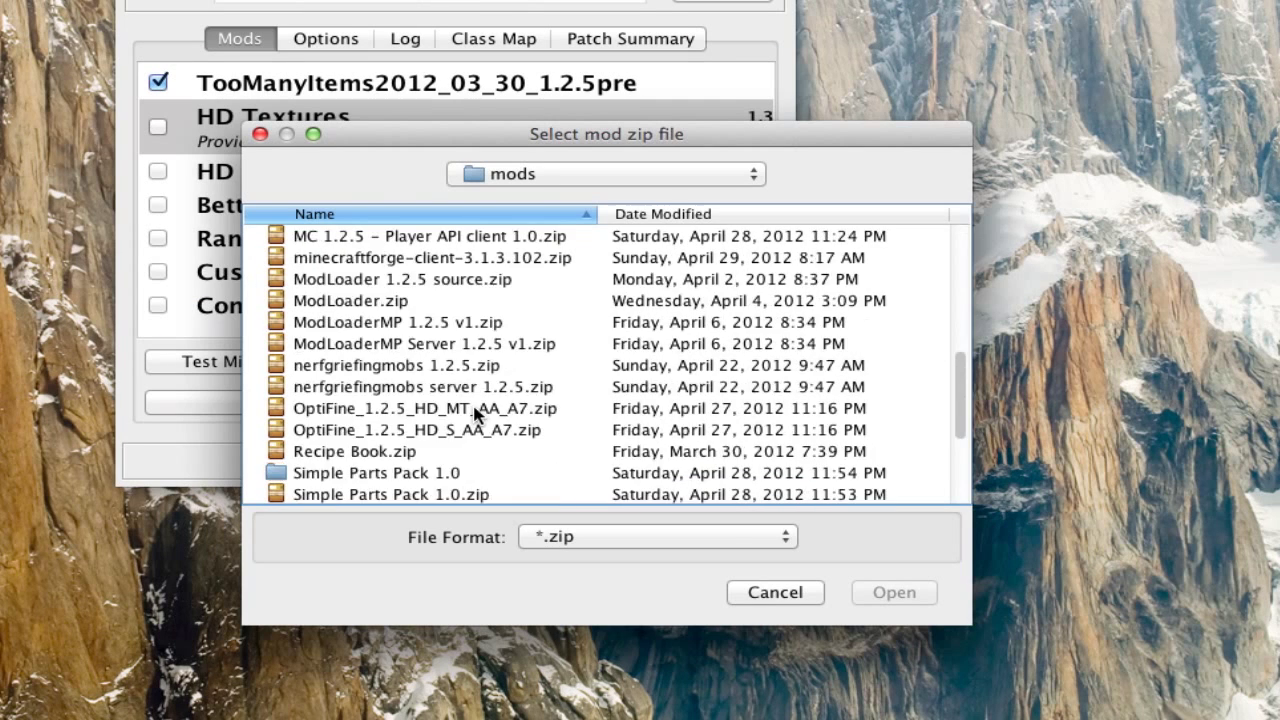
scroll(477, 414, up, 10)
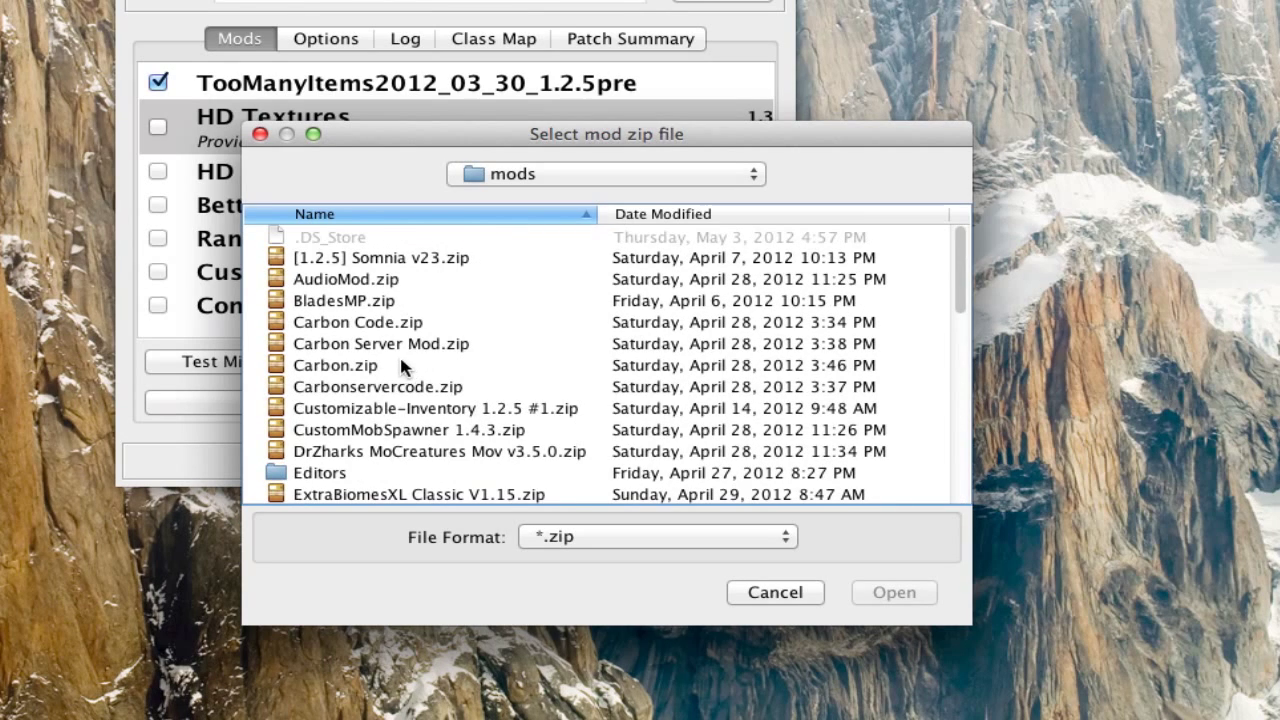
scroll(403, 360, down, 12)
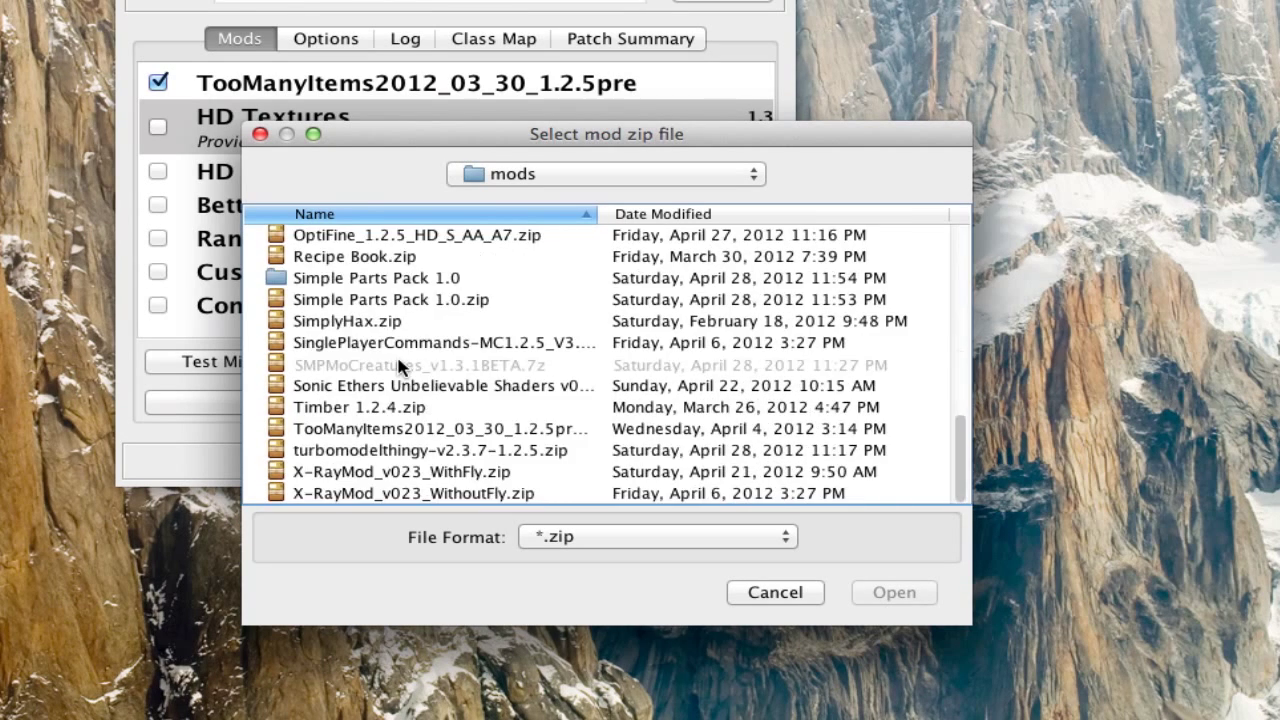
scroll(402, 368, up, 3)
scroll(398, 372, up, 2)
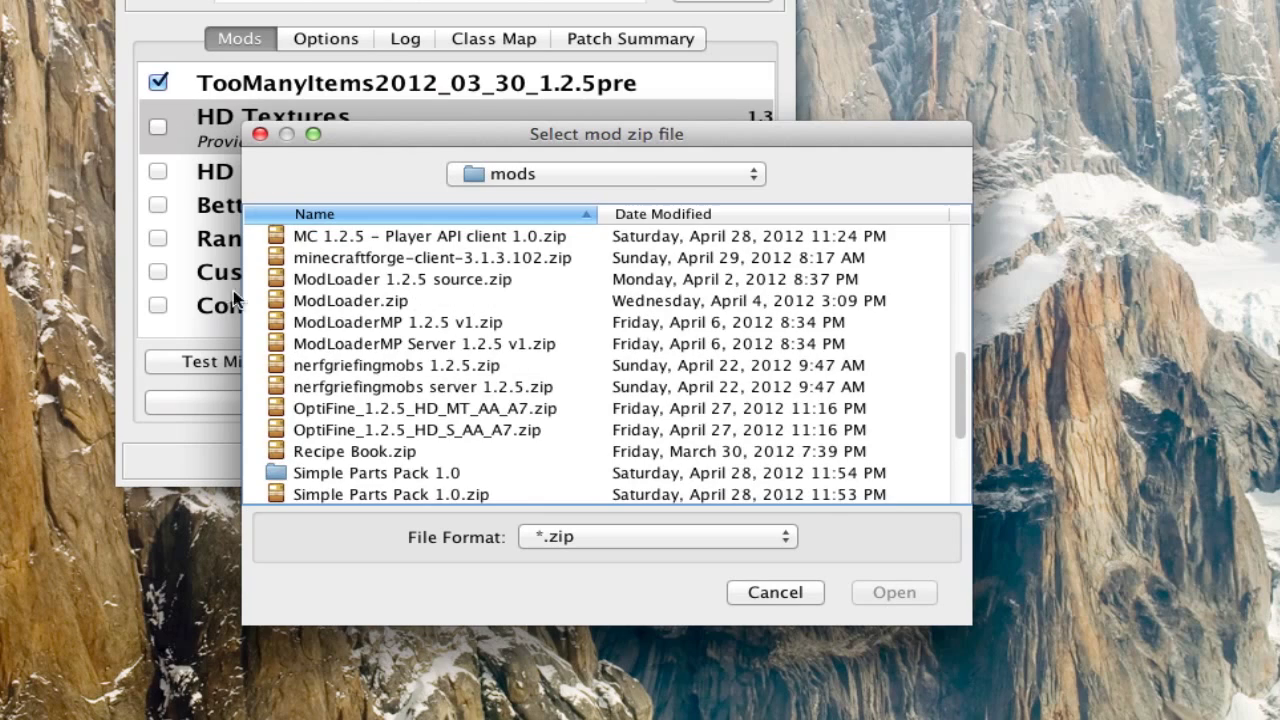
double_click(406, 301)
click(597, 449)
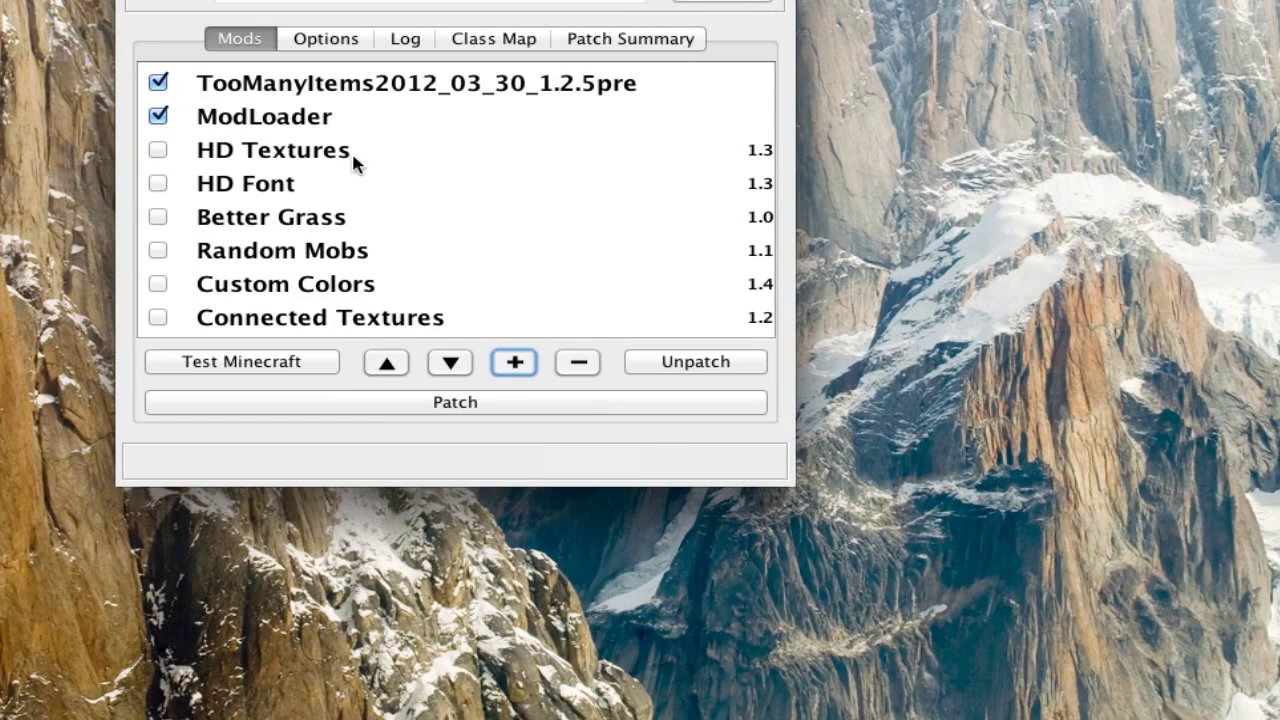
Add OptiFine_1.2.5_HD_S_AA_A7.zip as a mod below ModLoader, accepting its files to insert.
click(514, 362)
scroll(446, 398, down, 5)
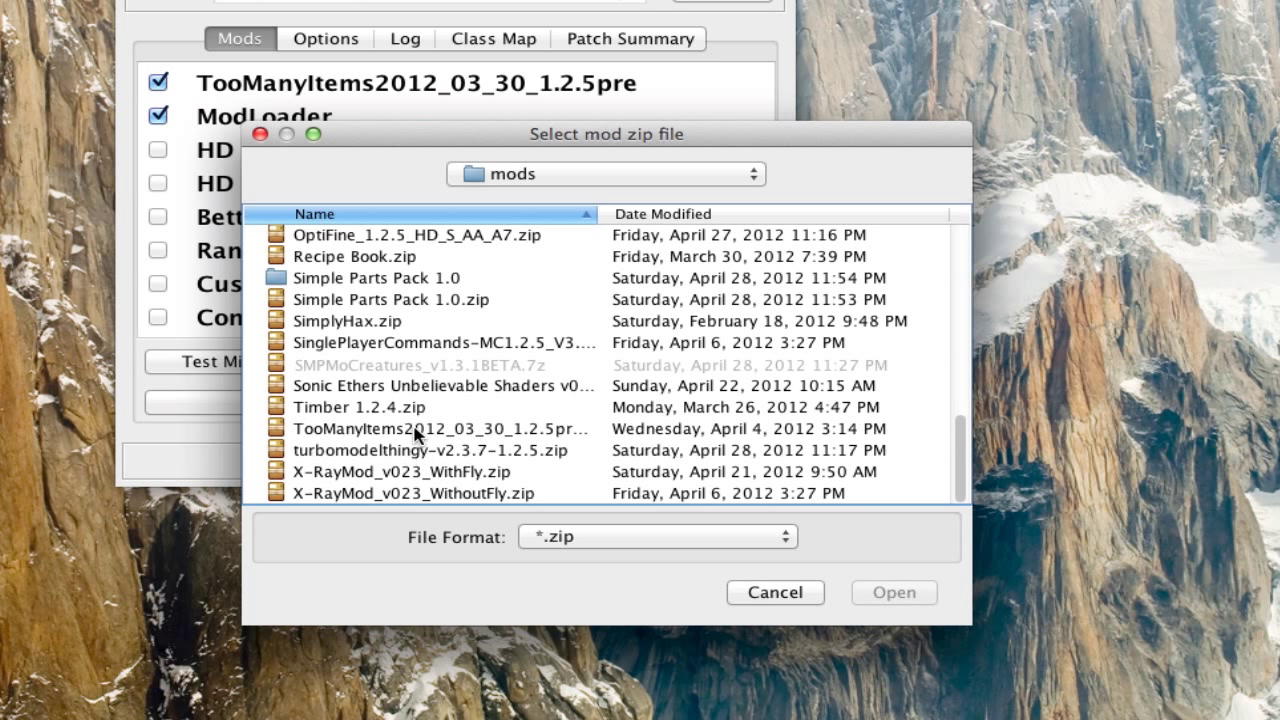
scroll(480, 275, up, 1)
click(500, 257)
click(515, 343)
click(517, 258)
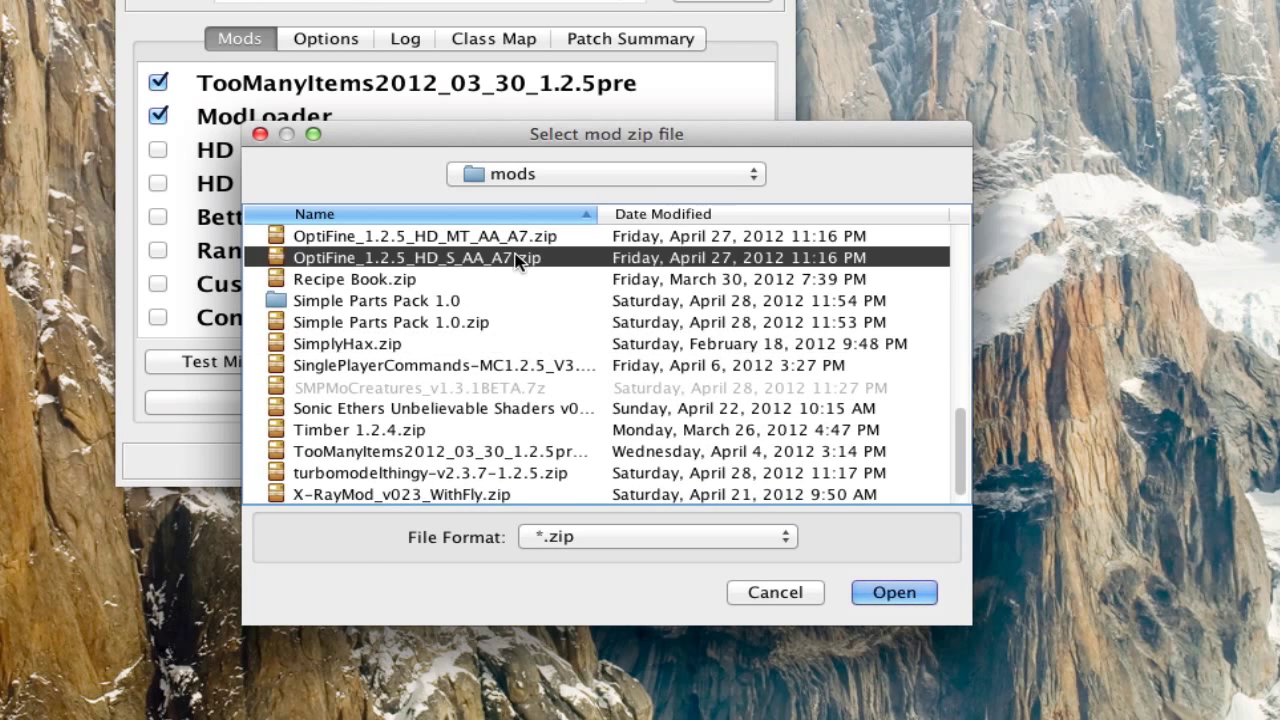
double_click(517, 258)
click(612, 449)
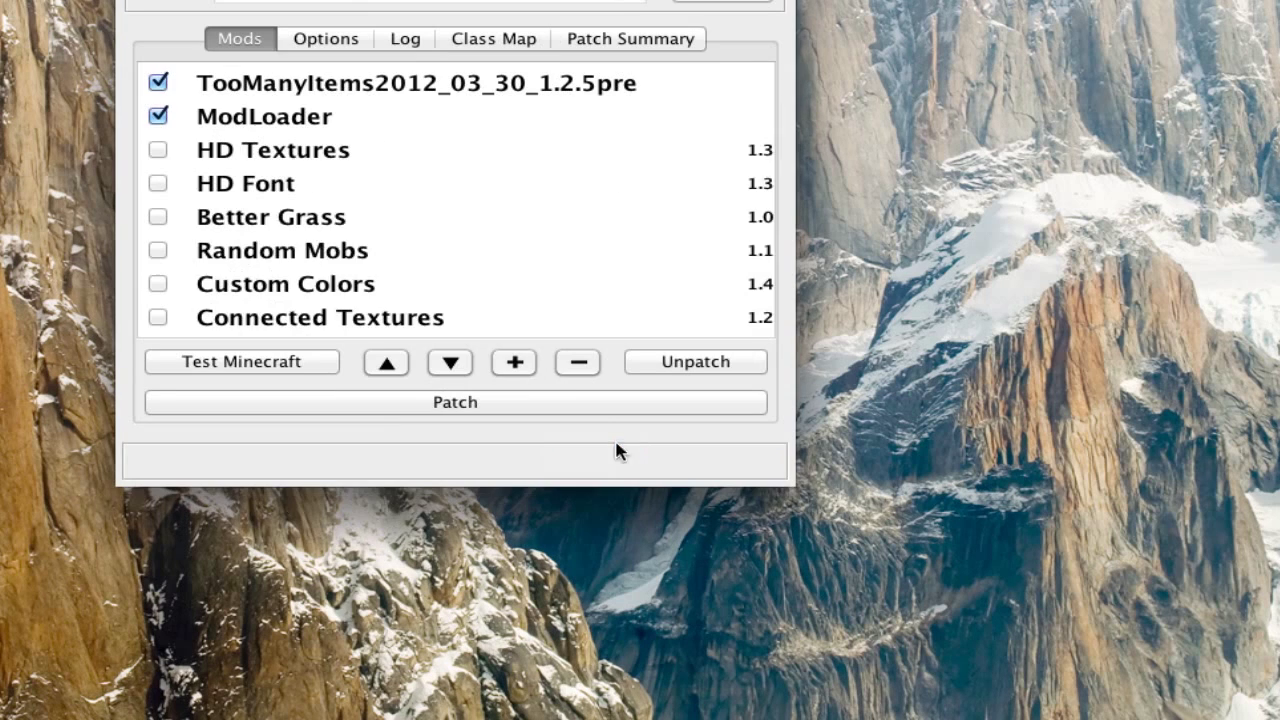
Patch Minecraft with TooManyItems, ModLoader and OptiFine, continuing despite the mod conflict, and launch the game for testing.
click(512, 402)
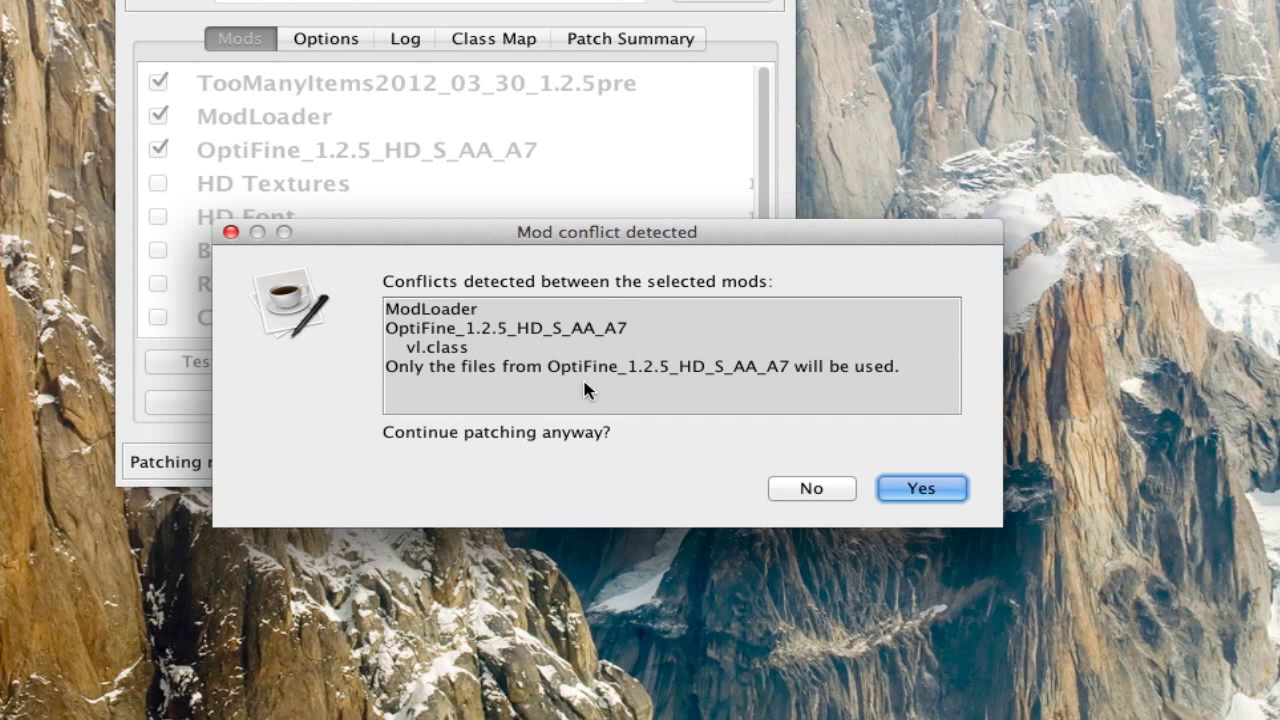
click(924, 487)
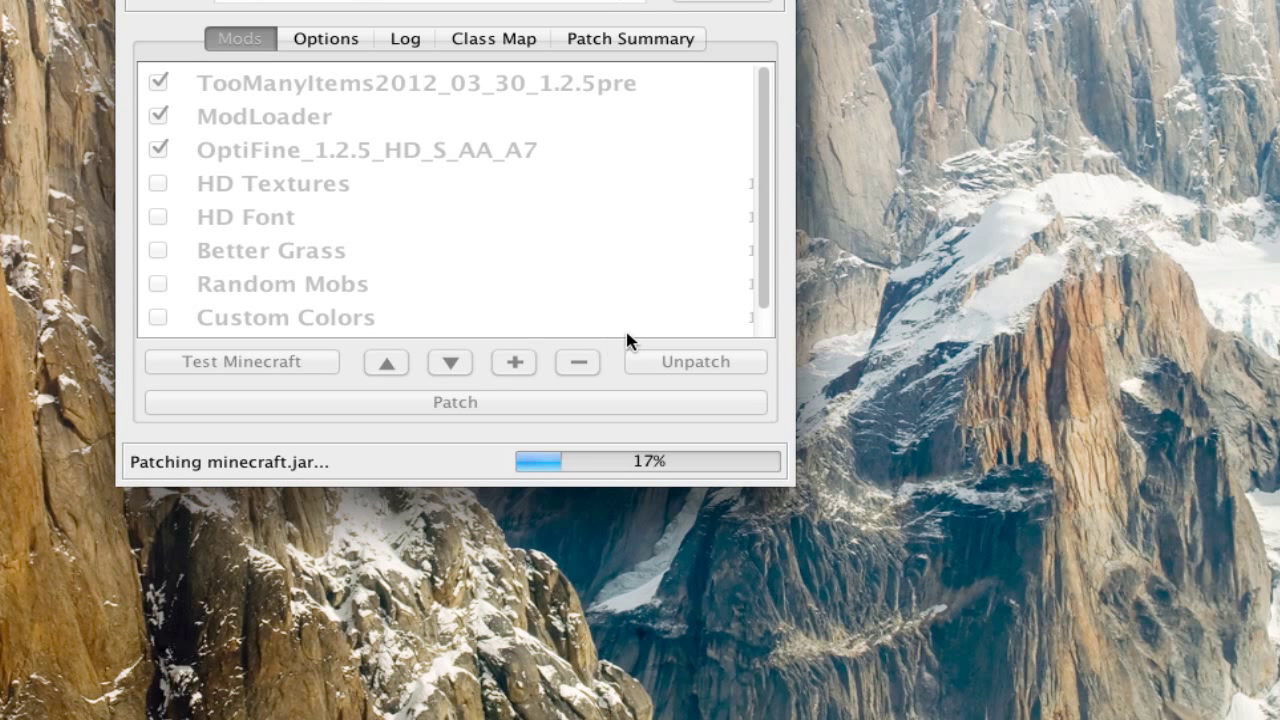
click(272, 365)
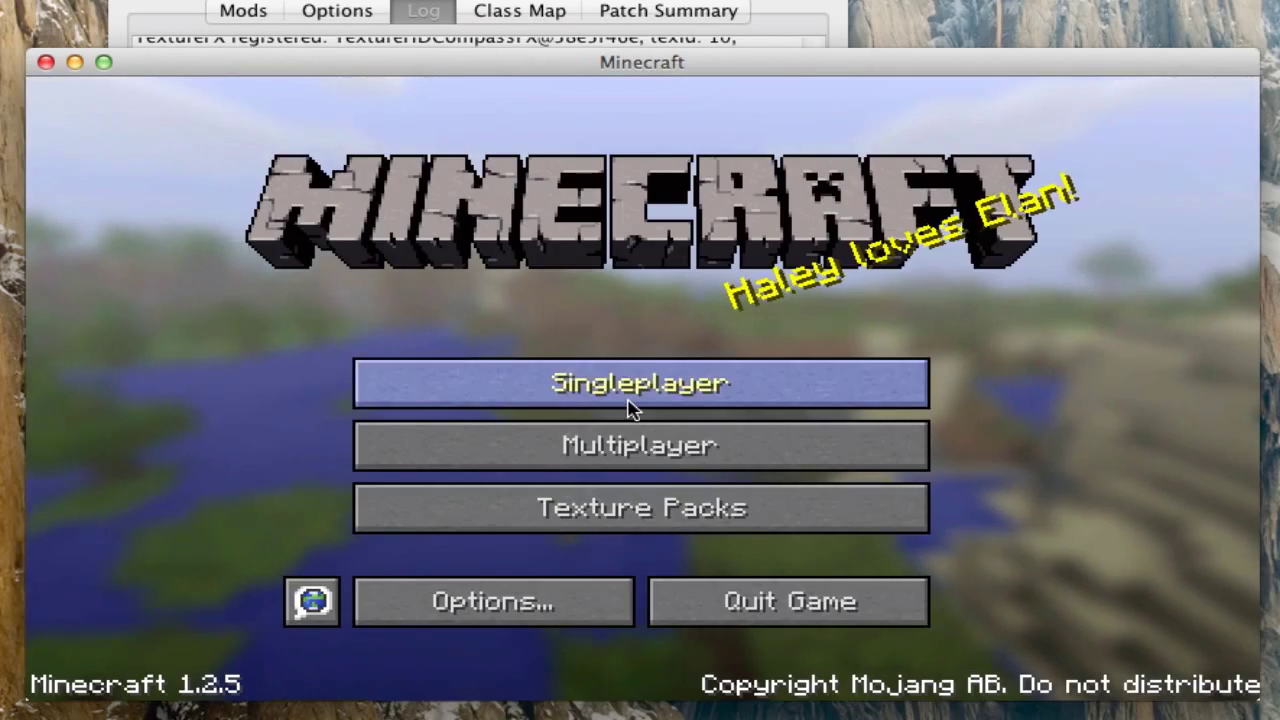
Load a saved singleplayer world and briefly open the inventory to check for TooManyItems.
click(631, 400)
double_click(637, 374)
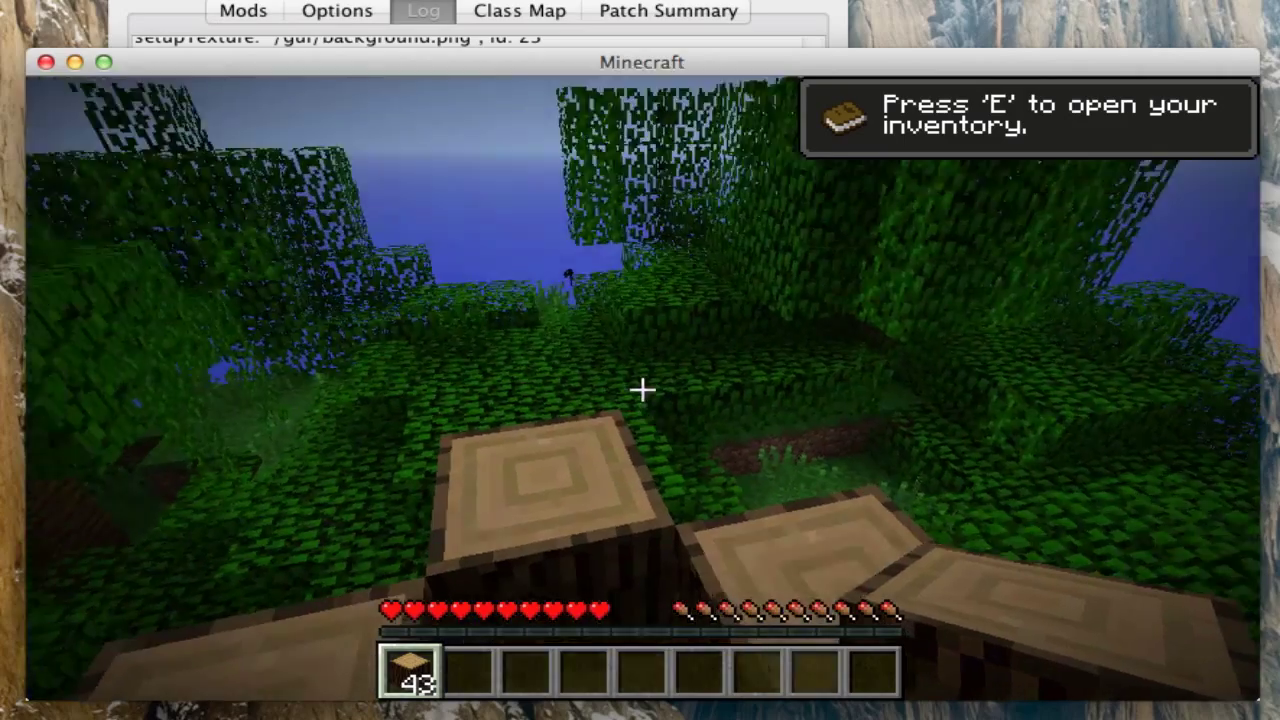
scroll(640, 390, down, 1)
key(e)
key(e)
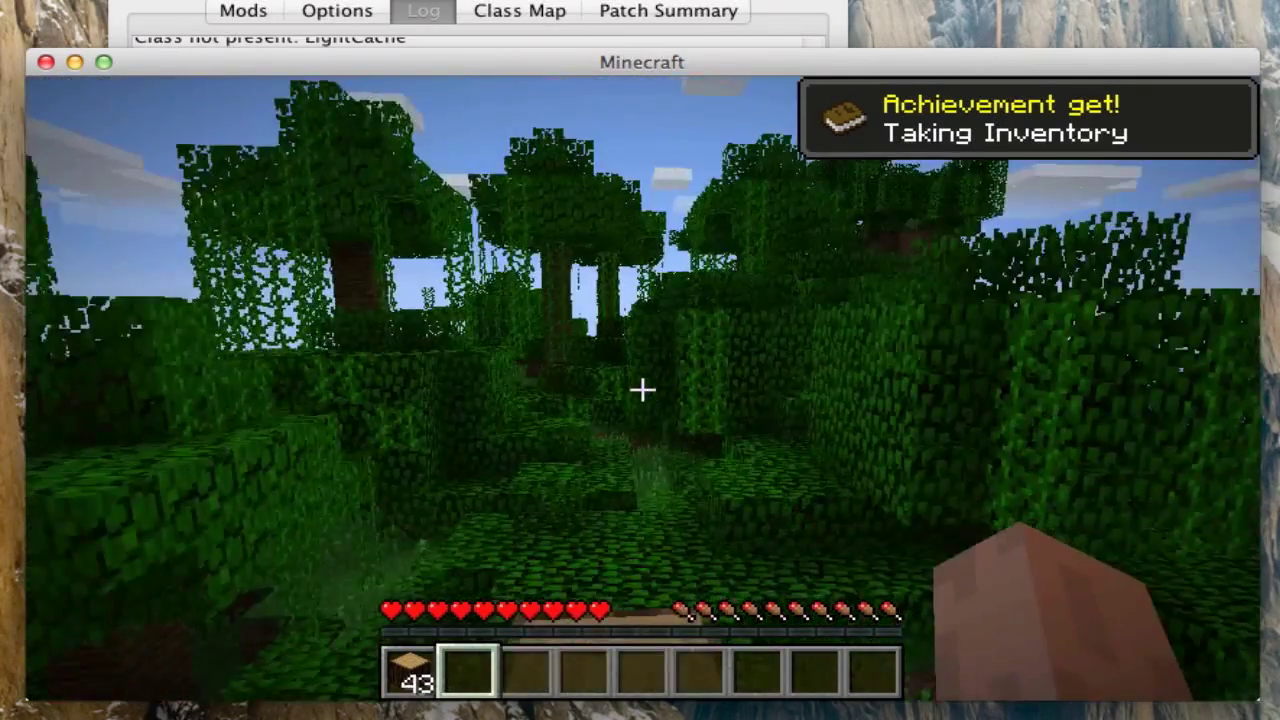
Check the in-game Video Settings for the OptiFine options and return to the world.
key(Escape)
click(623, 455)
click(531, 440)
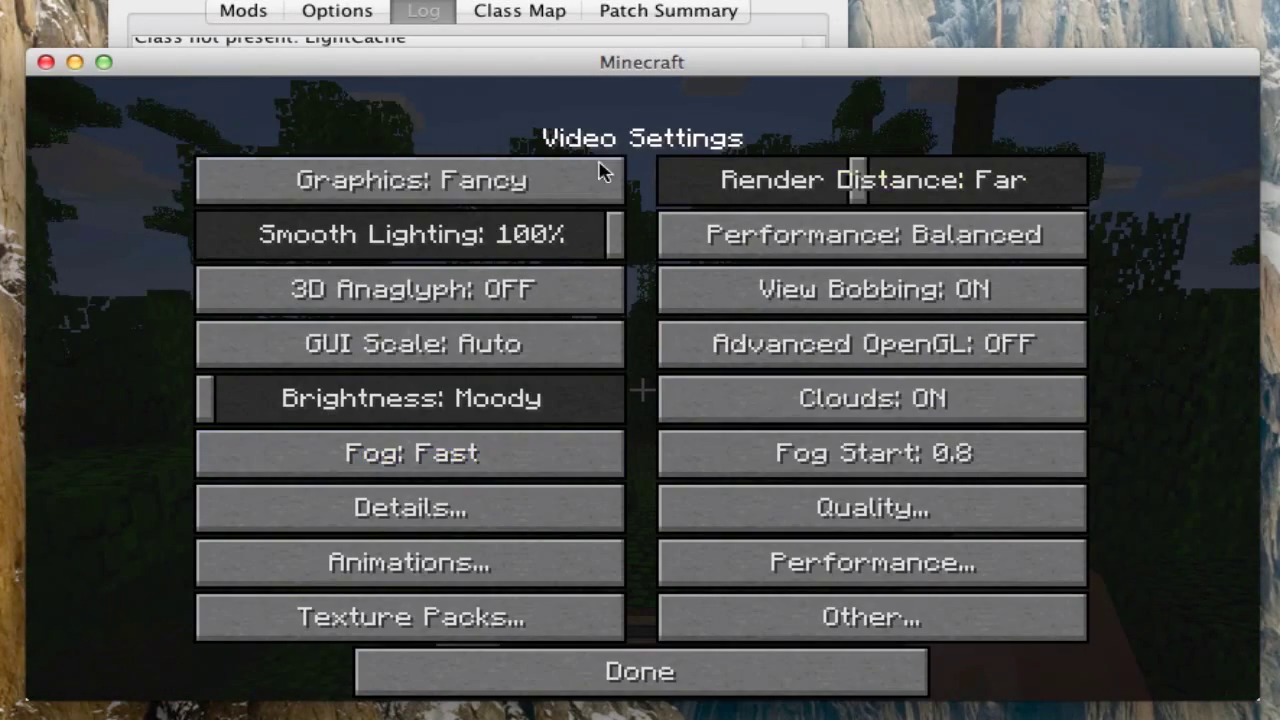
key(Escape)
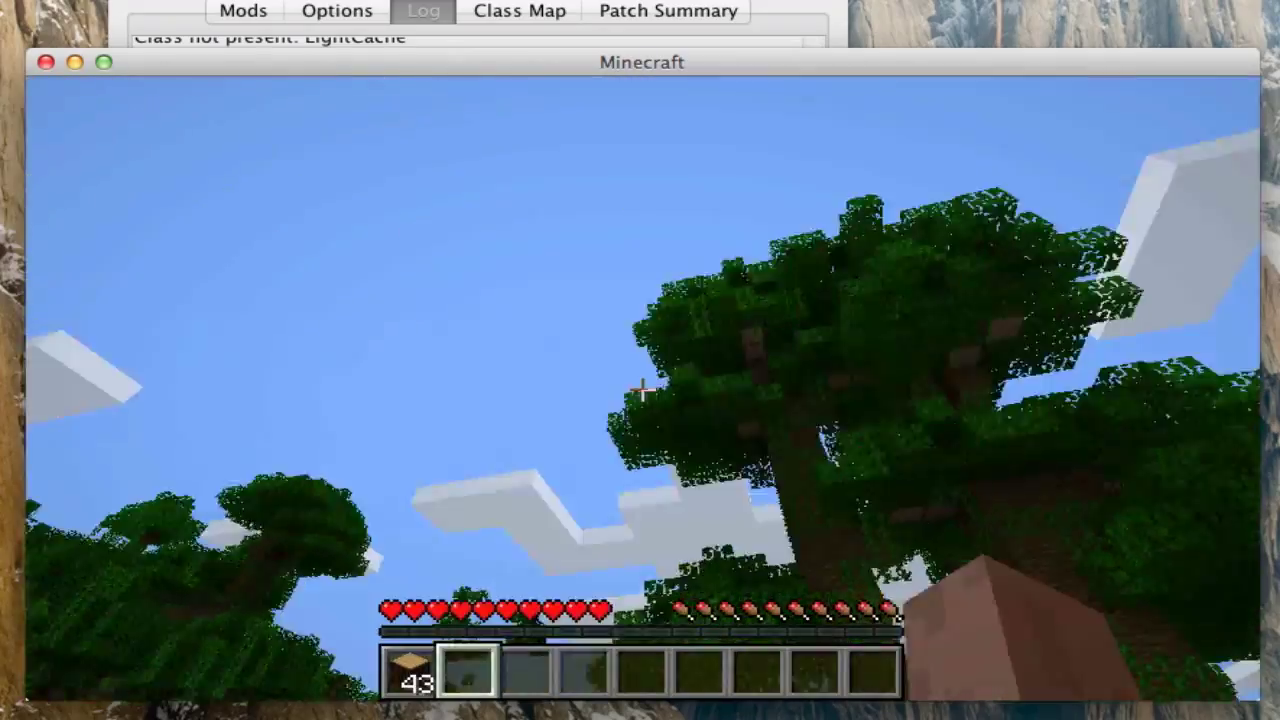